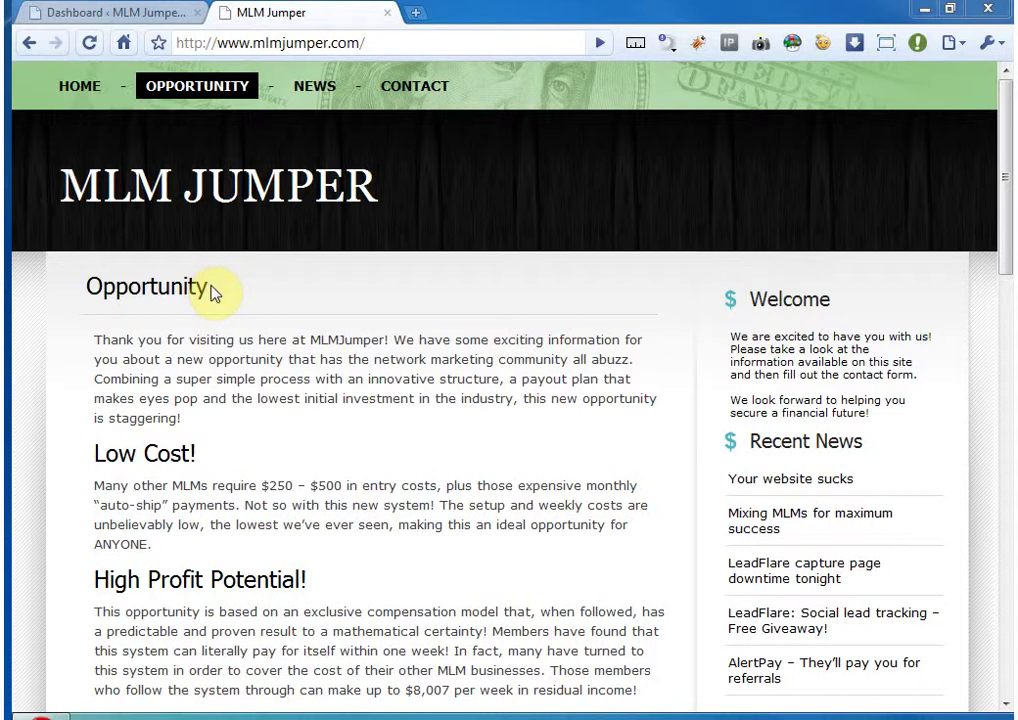
- From the WordPress dashboard, start a new page via Pages > Add New
left_click(90, 12)
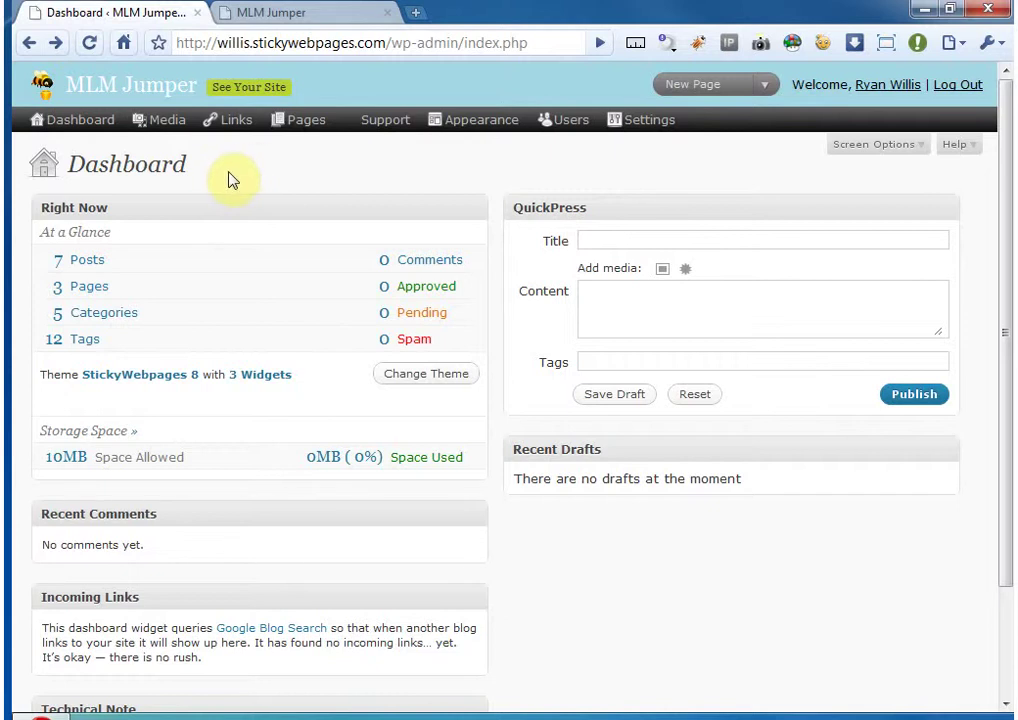
mouse_move(298, 127)
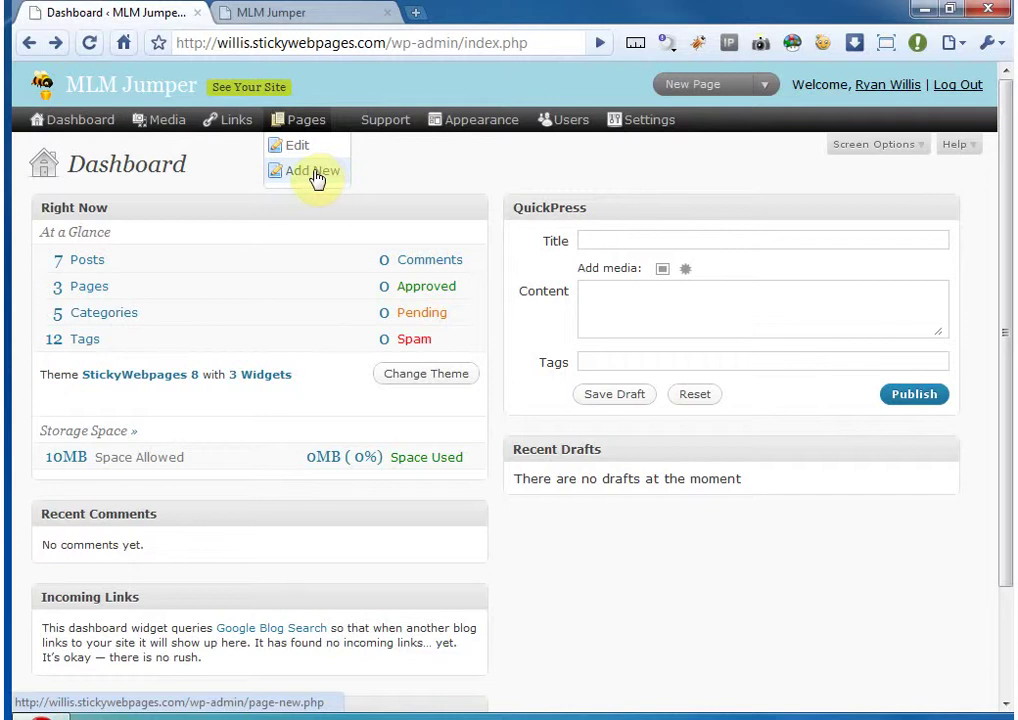
left_click(316, 174)
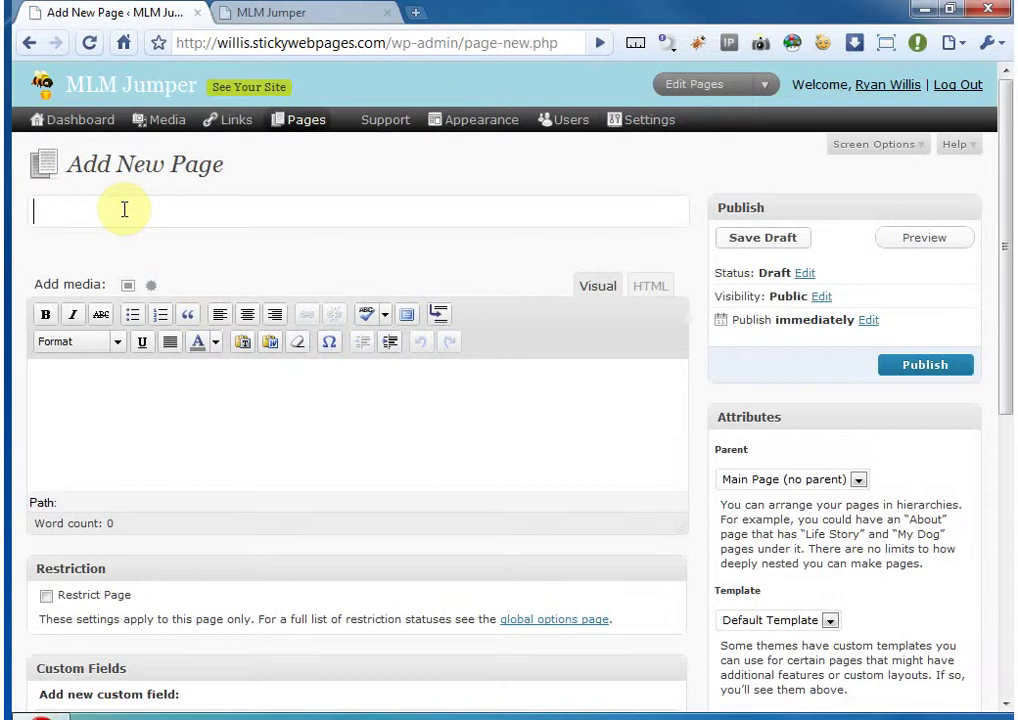
- Create 'Test Page' reading 'Test pages are coooool...' and publish it with Private visibility
type("Test Pa")
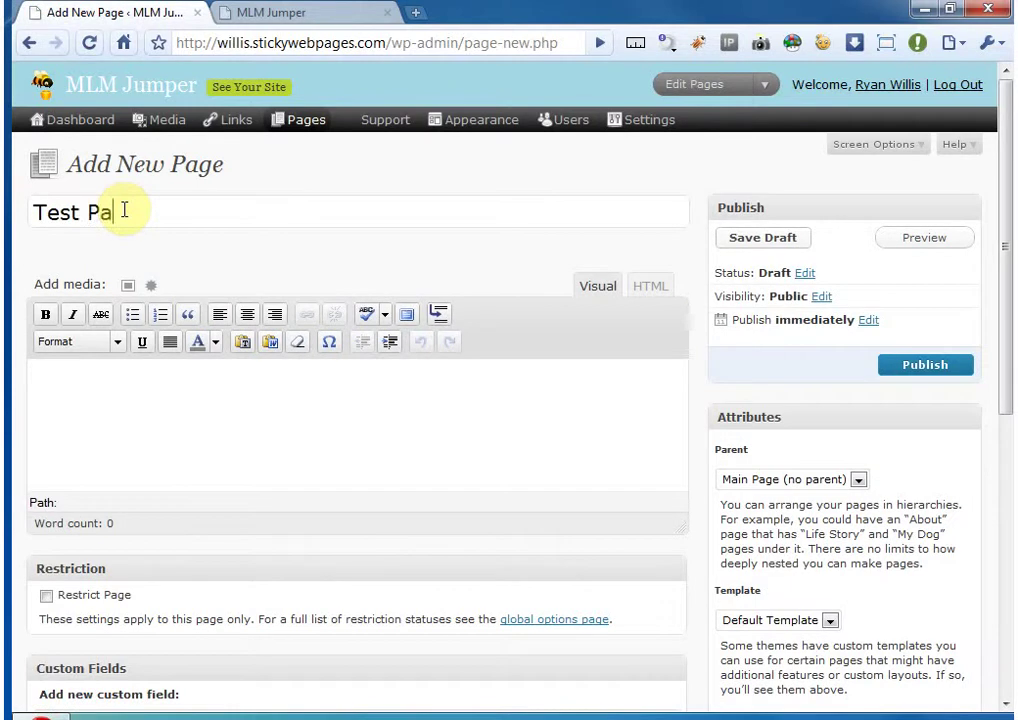
type("ge")
key("Tab")
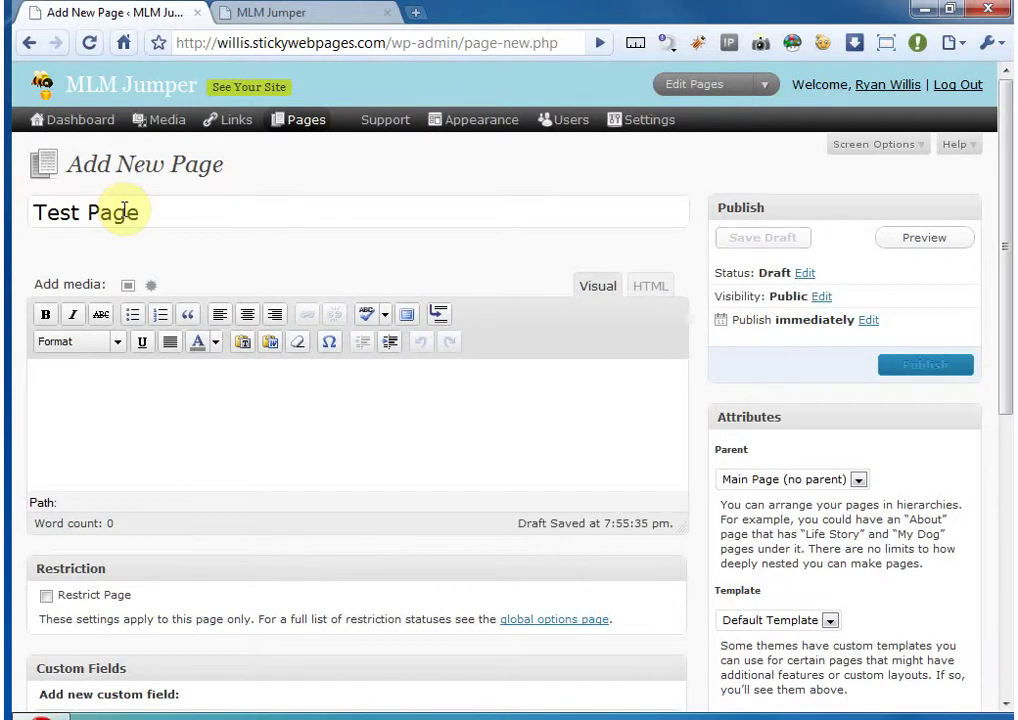
type("Test pages are coooool...")
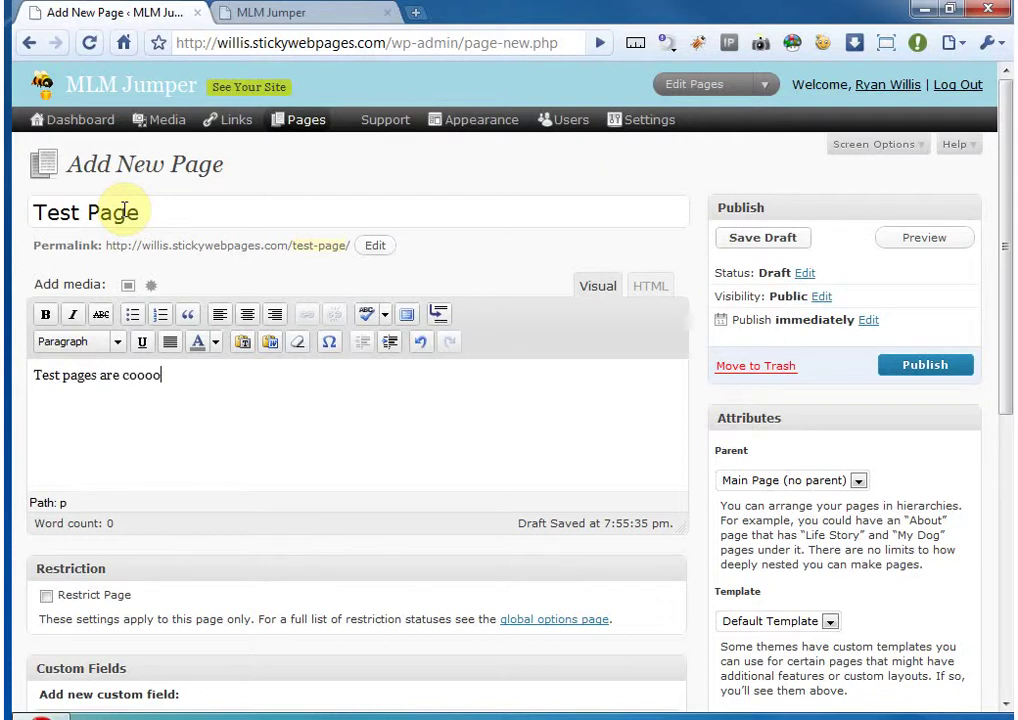
left_click(822, 297)
left_click(721, 344)
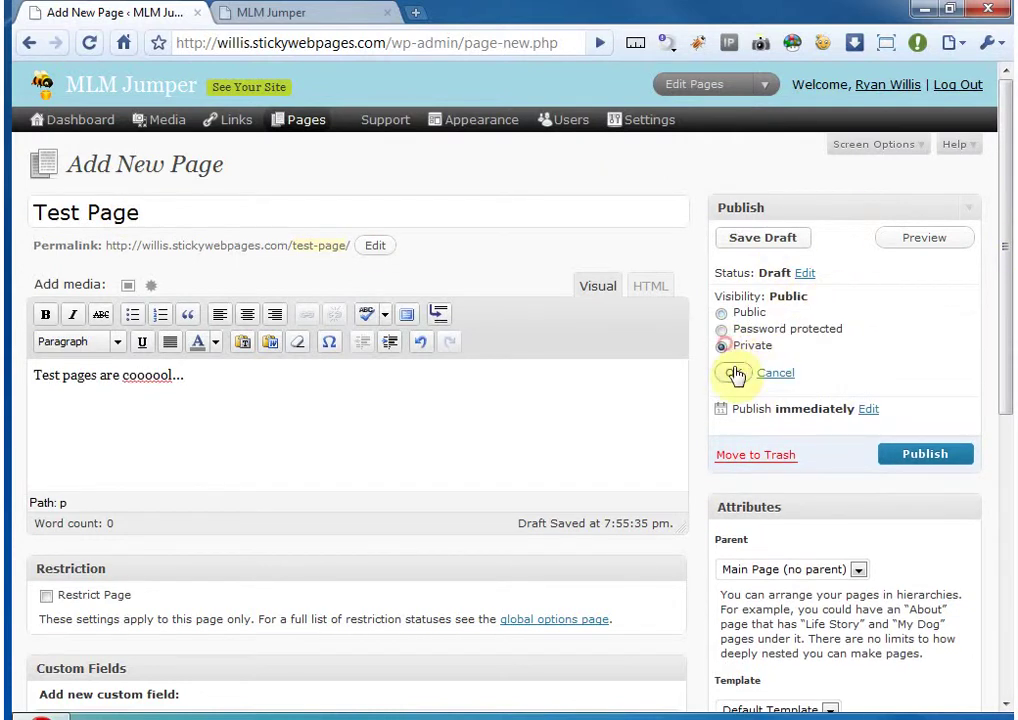
left_click(733, 372)
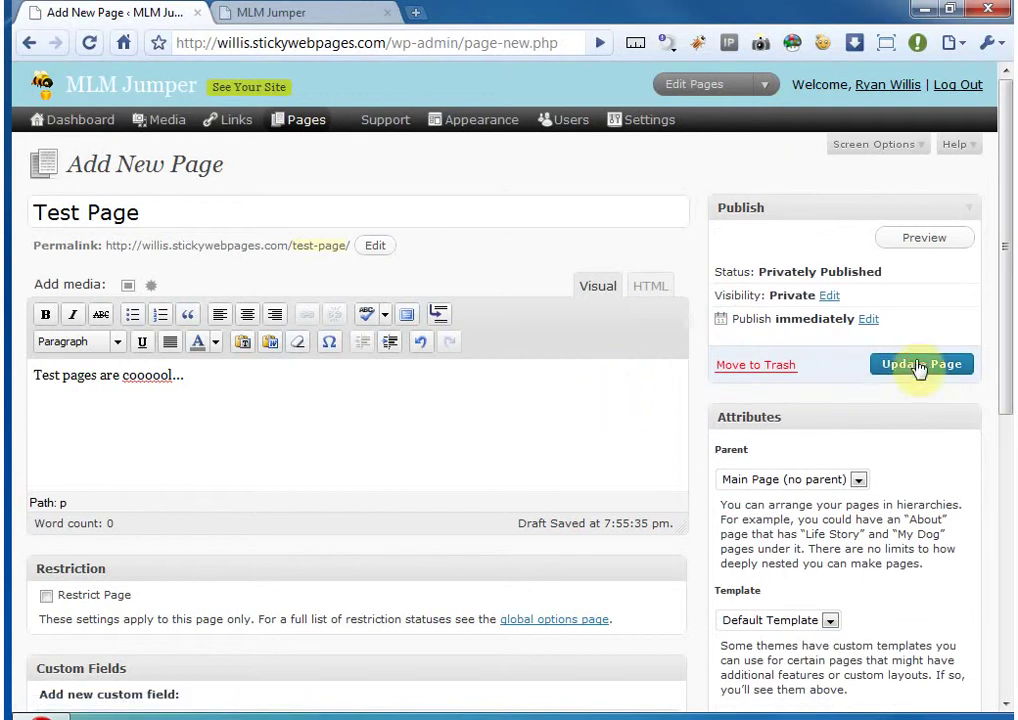
left_click(878, 366)
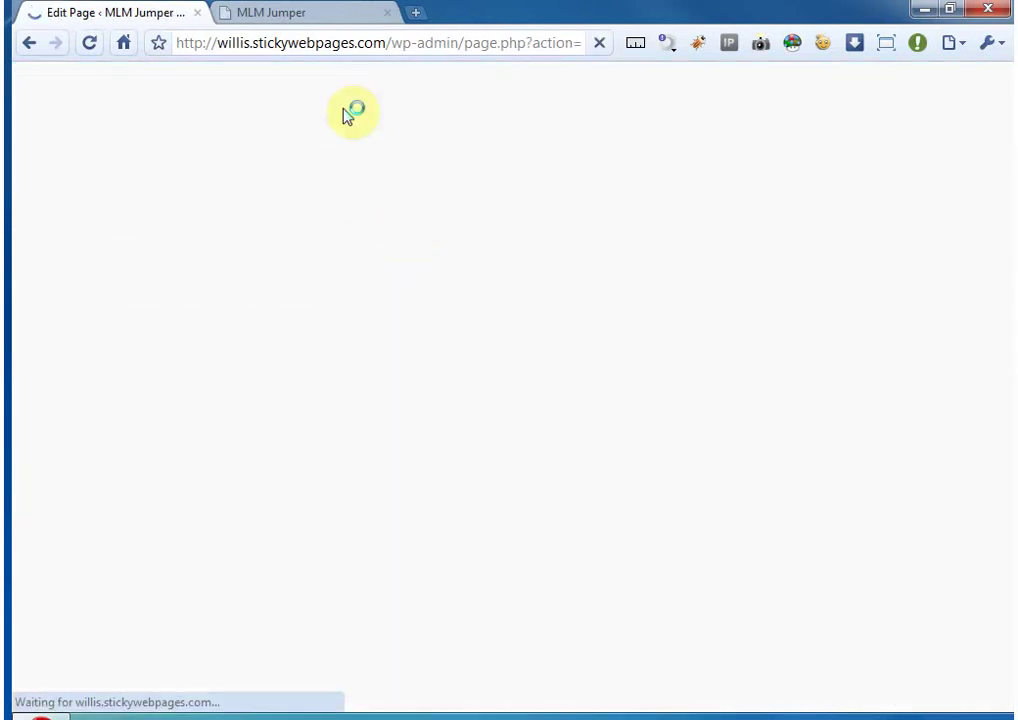
- View the private page at the live site's test-page URL, then return to the page editor
left_click(295, 14)
left_click(398, 45)
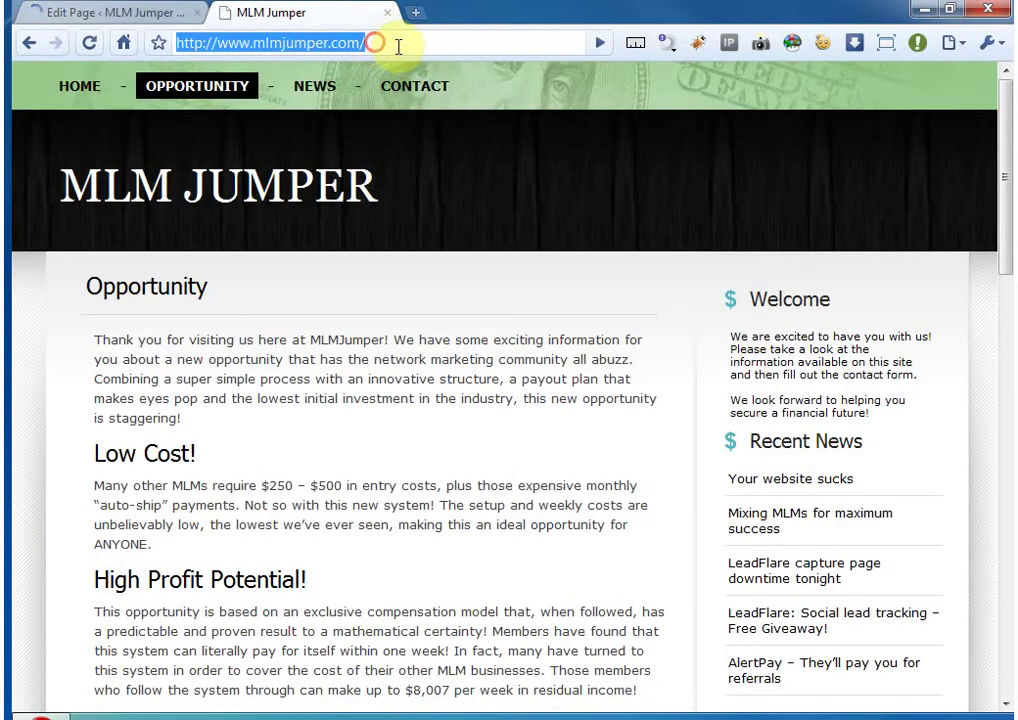
left_click(398, 45)
type("test-p")
key("Return")
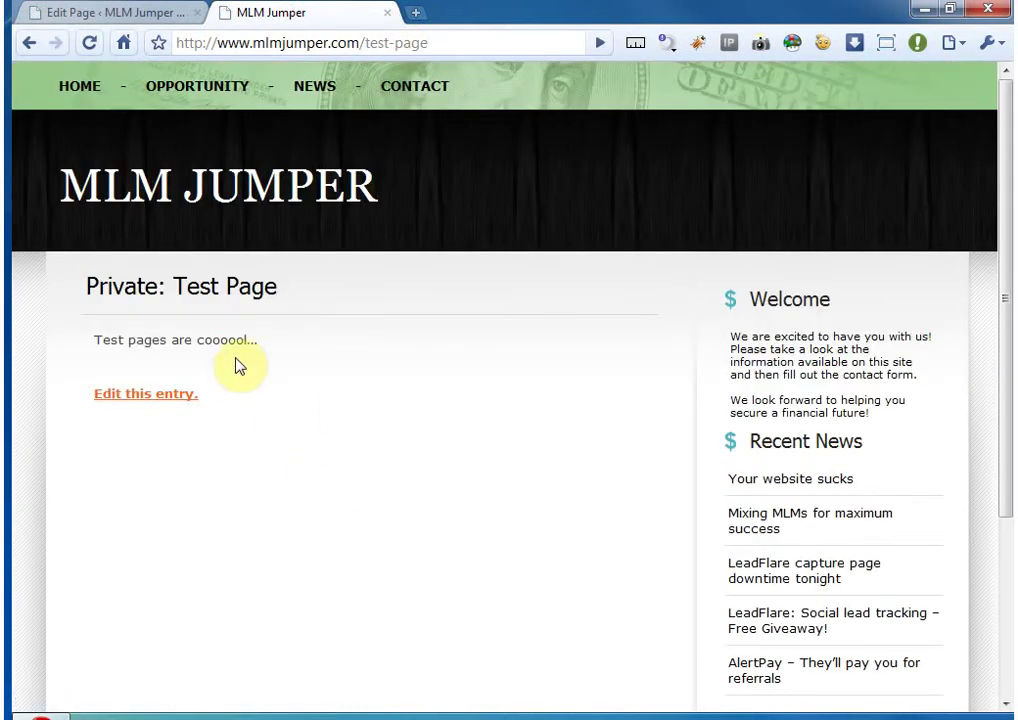
left_click(118, 13)
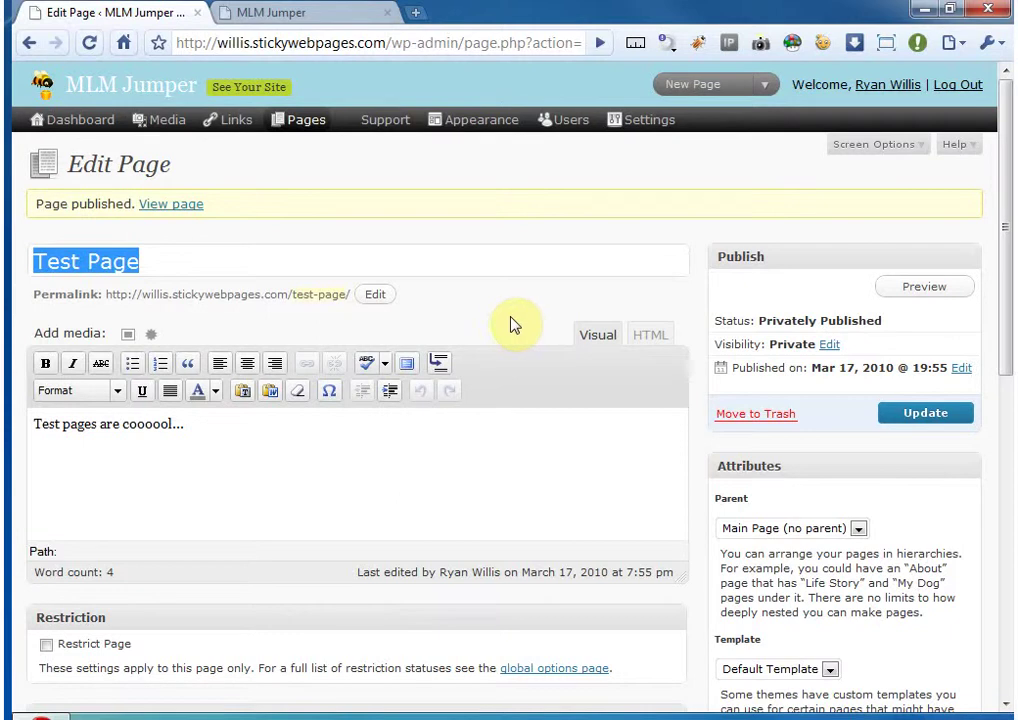
- Open the Forms settings page and create a new form
mouse_move(642, 122)
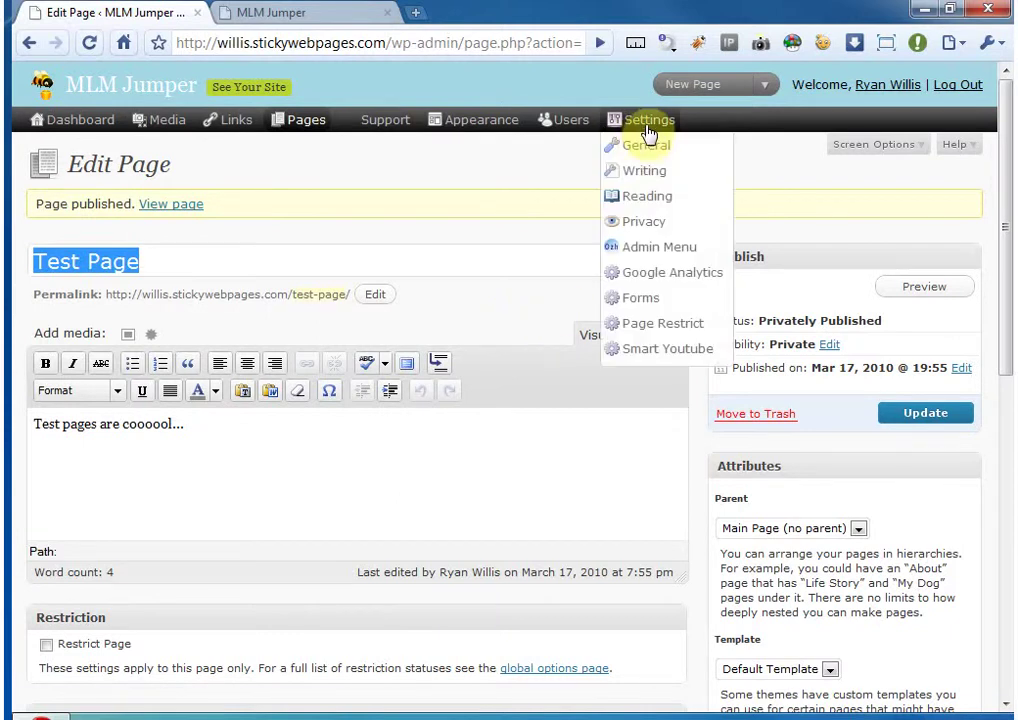
left_click(630, 298)
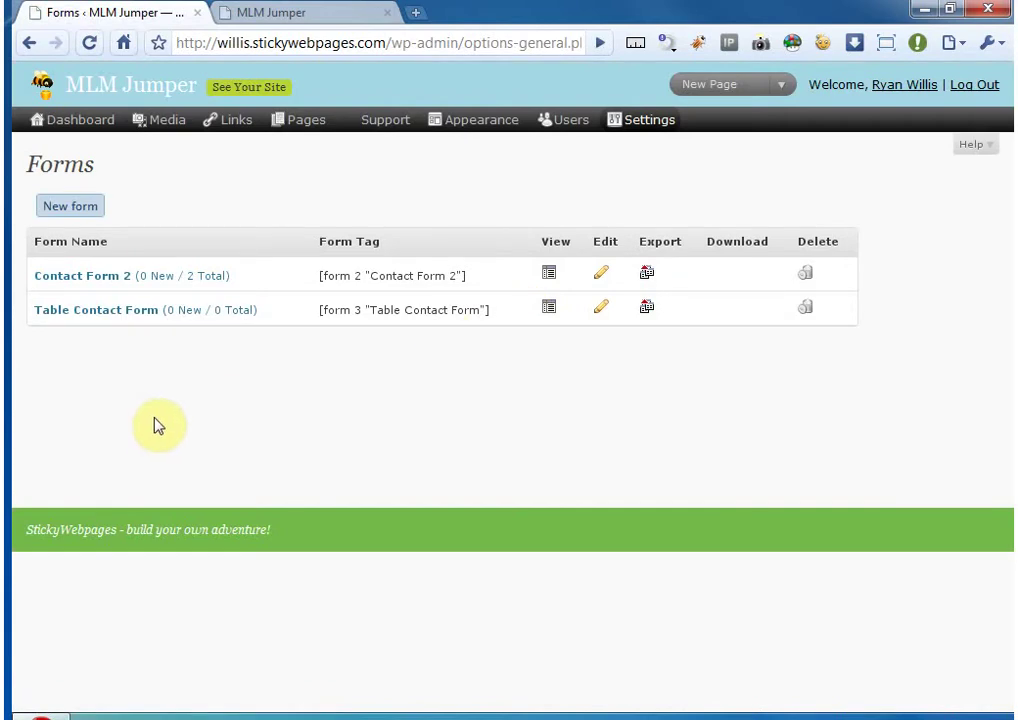
left_click(66, 208)
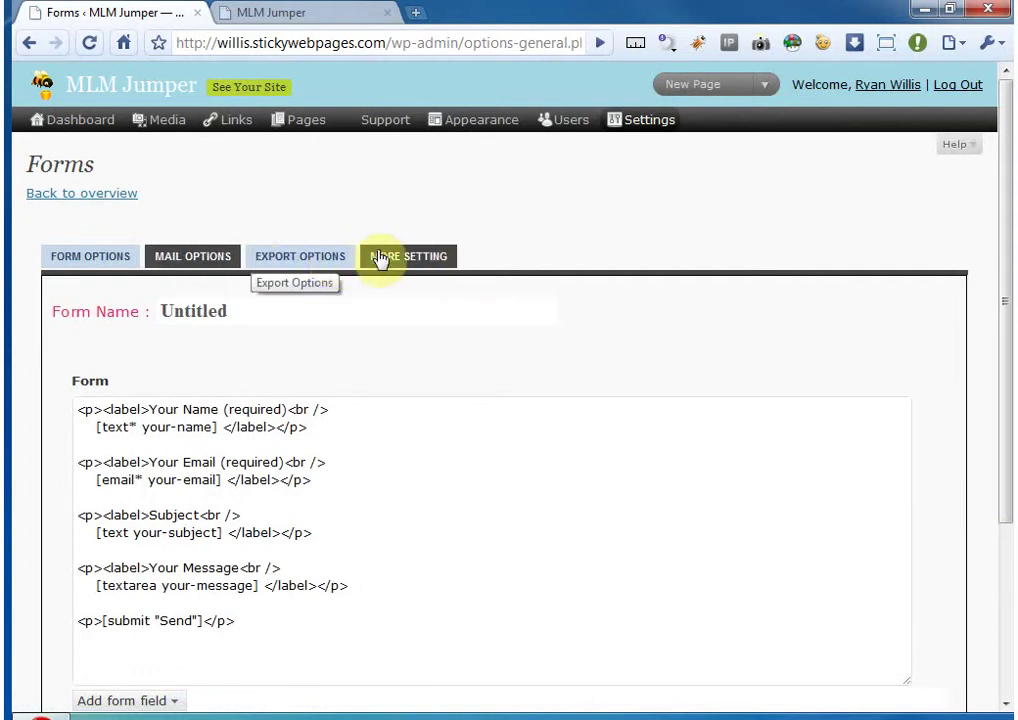
- Rename the form from Untitled to 'Test Capture Form'
left_click(216, 316)
double_click(242, 310)
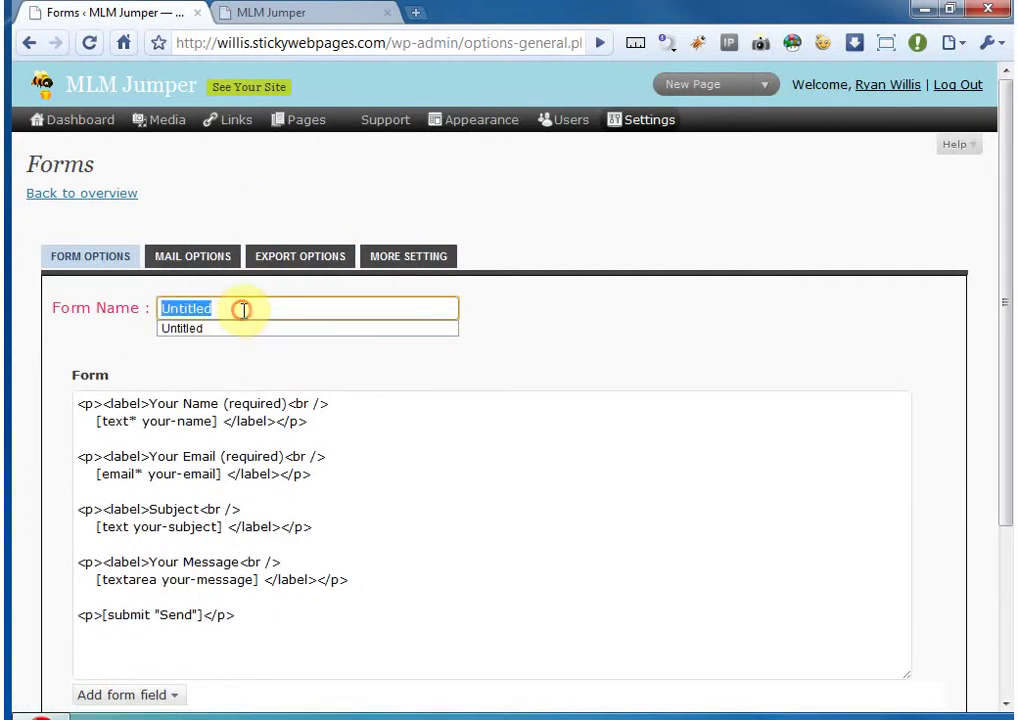
type("Test")
key("Down")
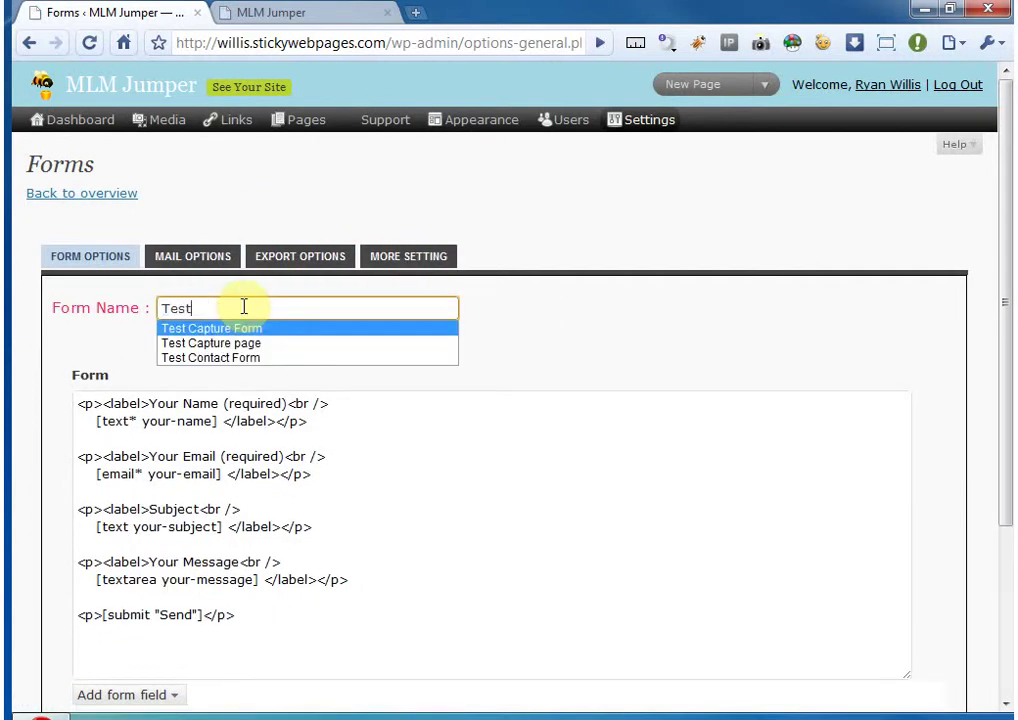
key("Return")
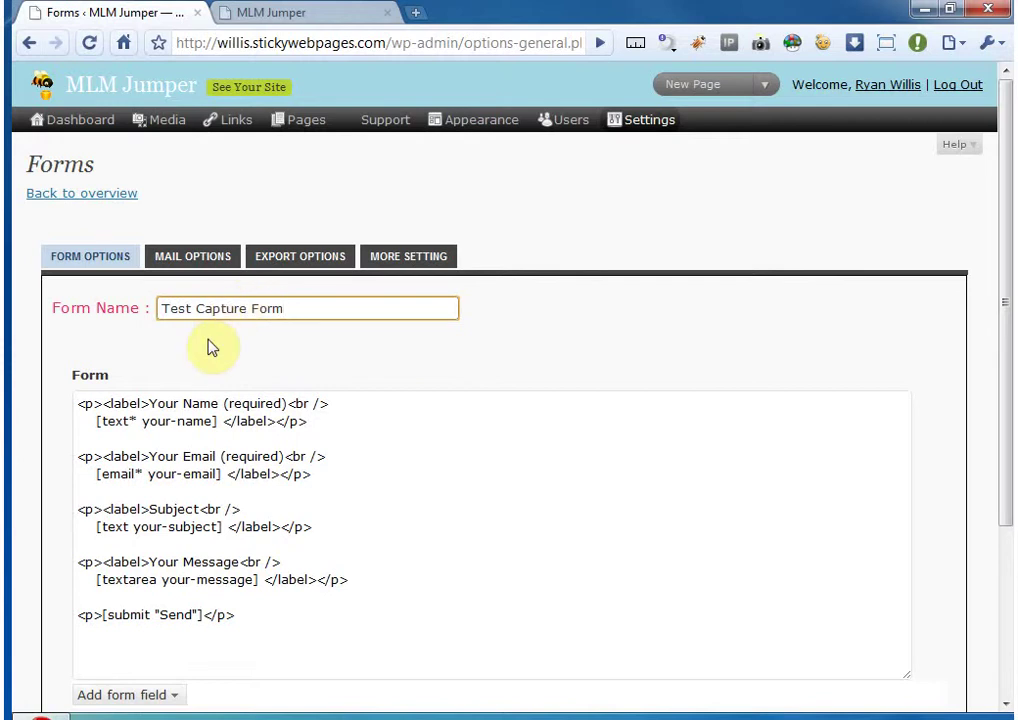
key("Tab")
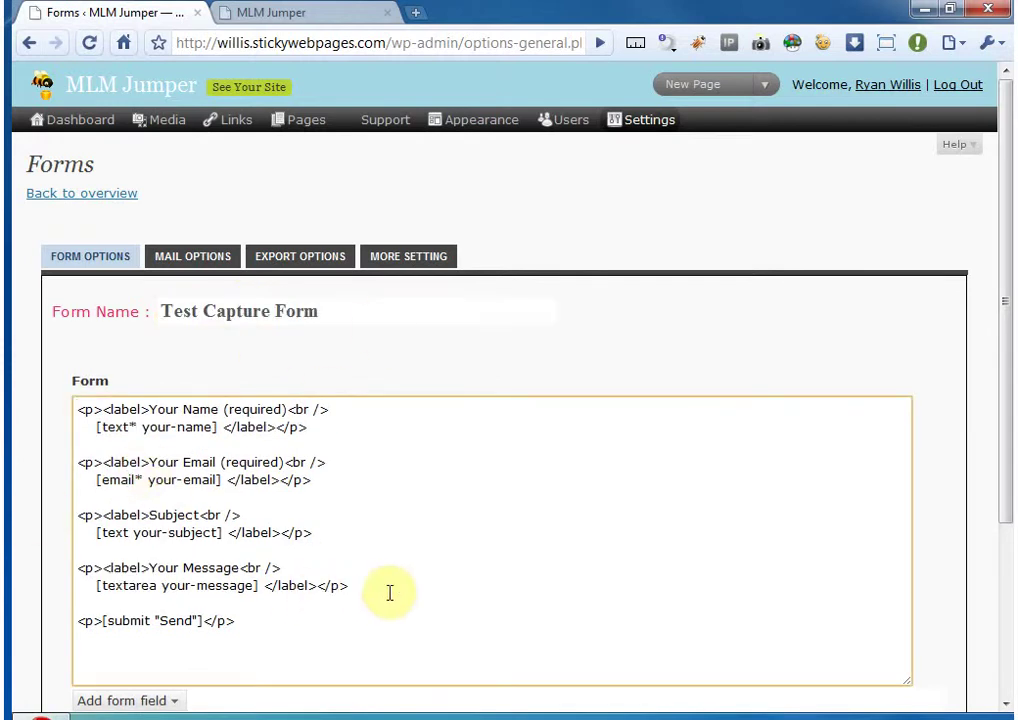
left_click(246, 532)
- Review the default Your Name, Your Email, Subject and submit lines in the form code
scroll(175, 535, "down", 1)
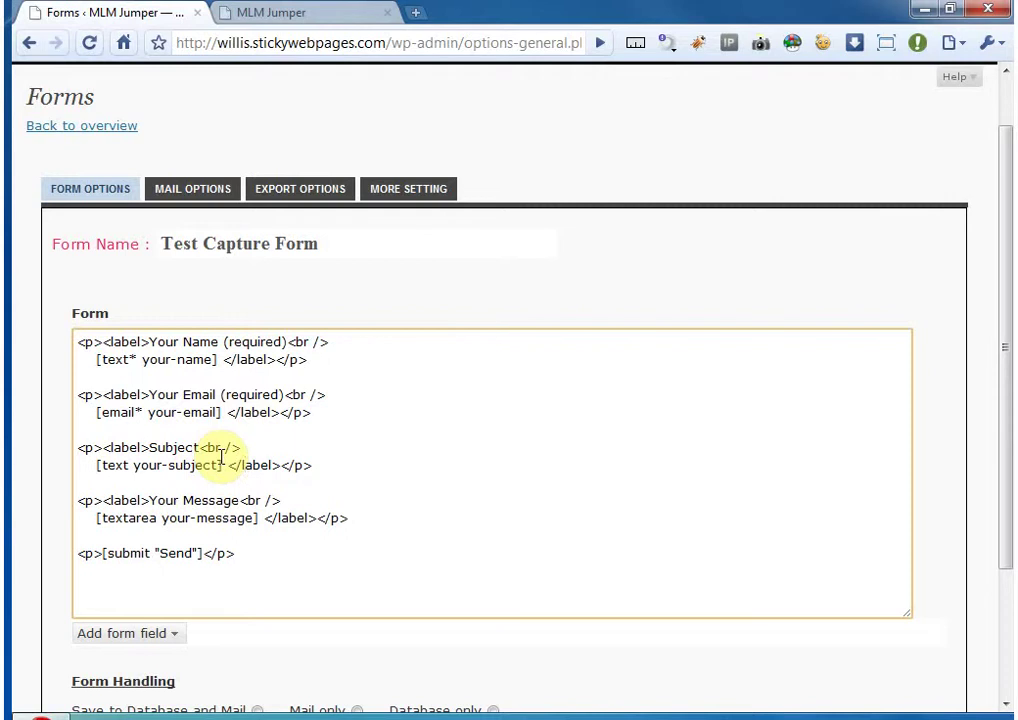
left_click(191, 343)
left_click(191, 357)
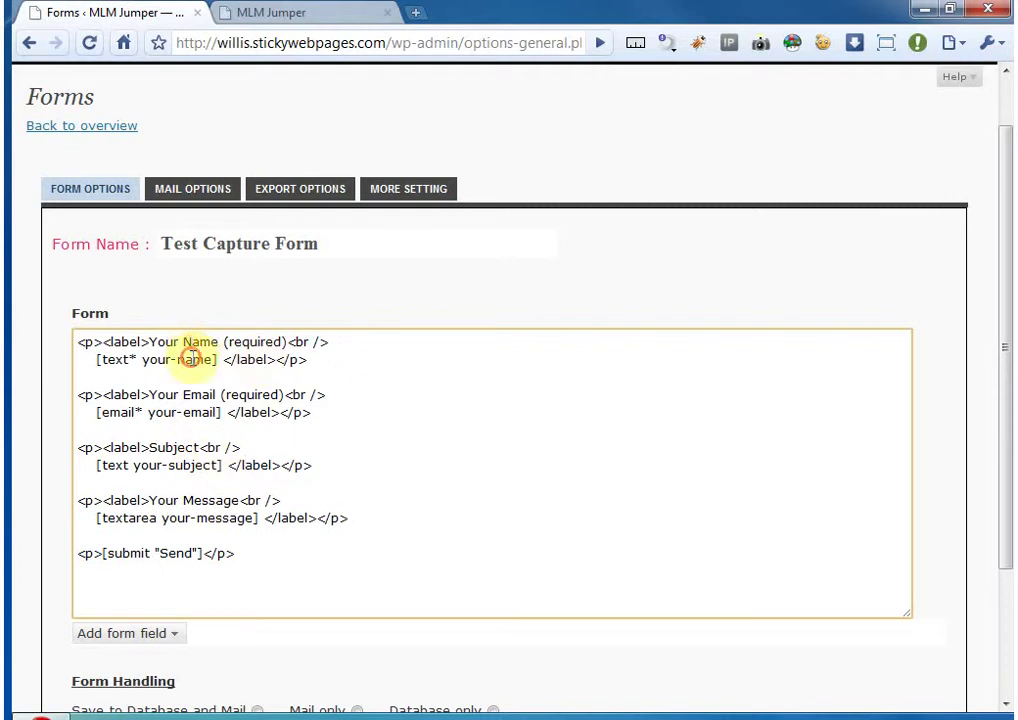
left_click(183, 453)
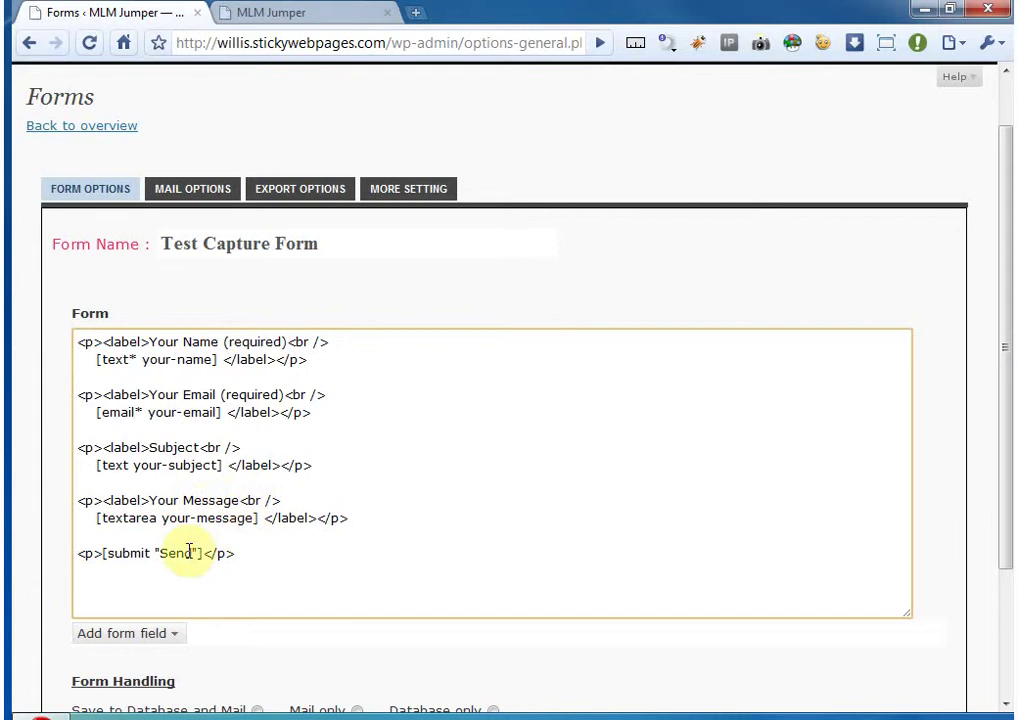
left_click(191, 343)
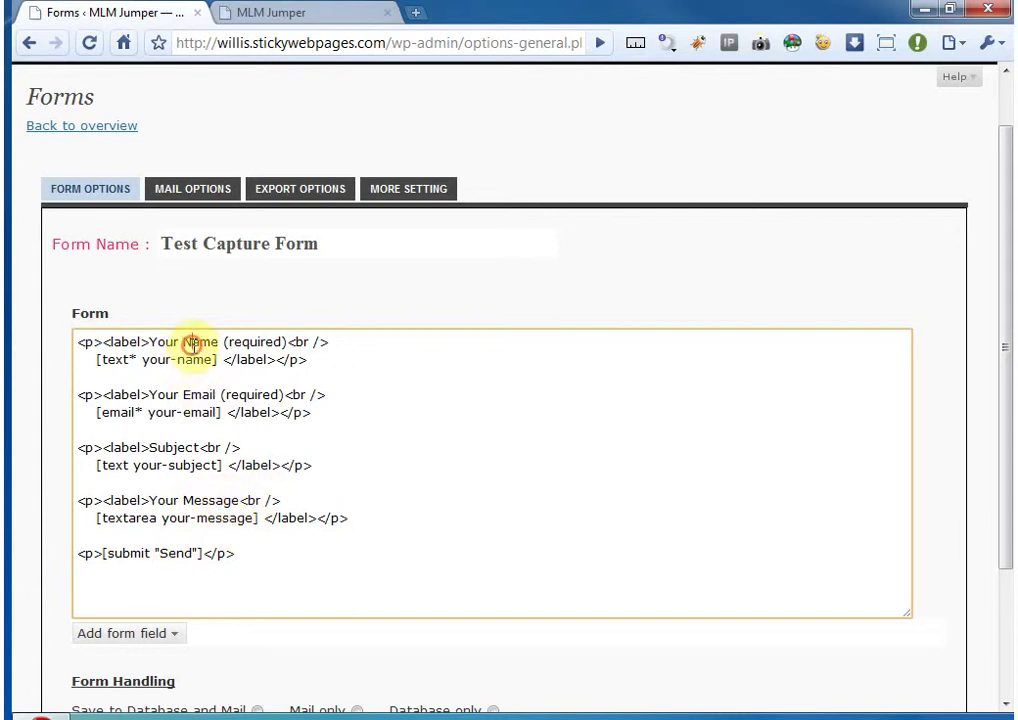
left_click(200, 394)
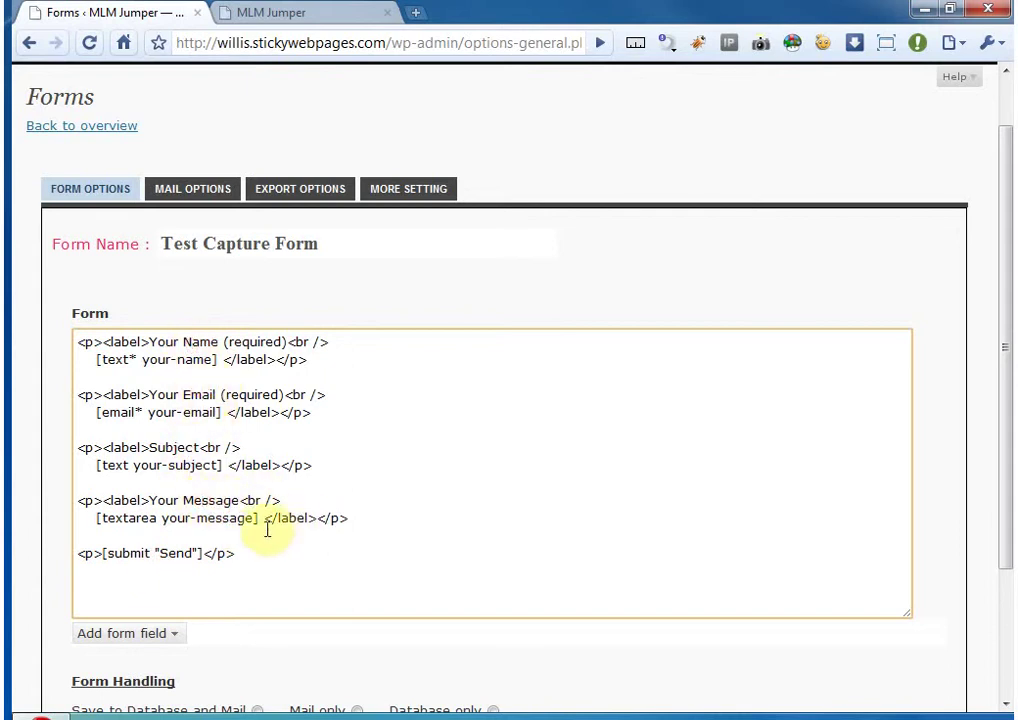
left_click_drag(254, 552, 274, 543)
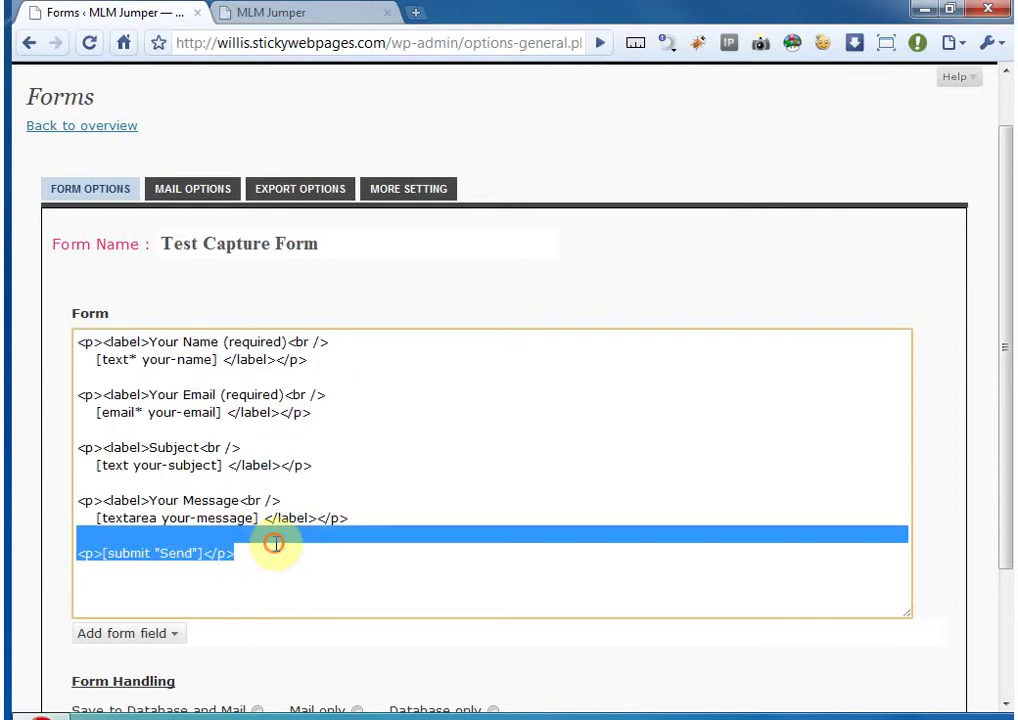
left_click(274, 543)
- Select all of the default form code and delete it
scroll(200, 548, "down", 2)
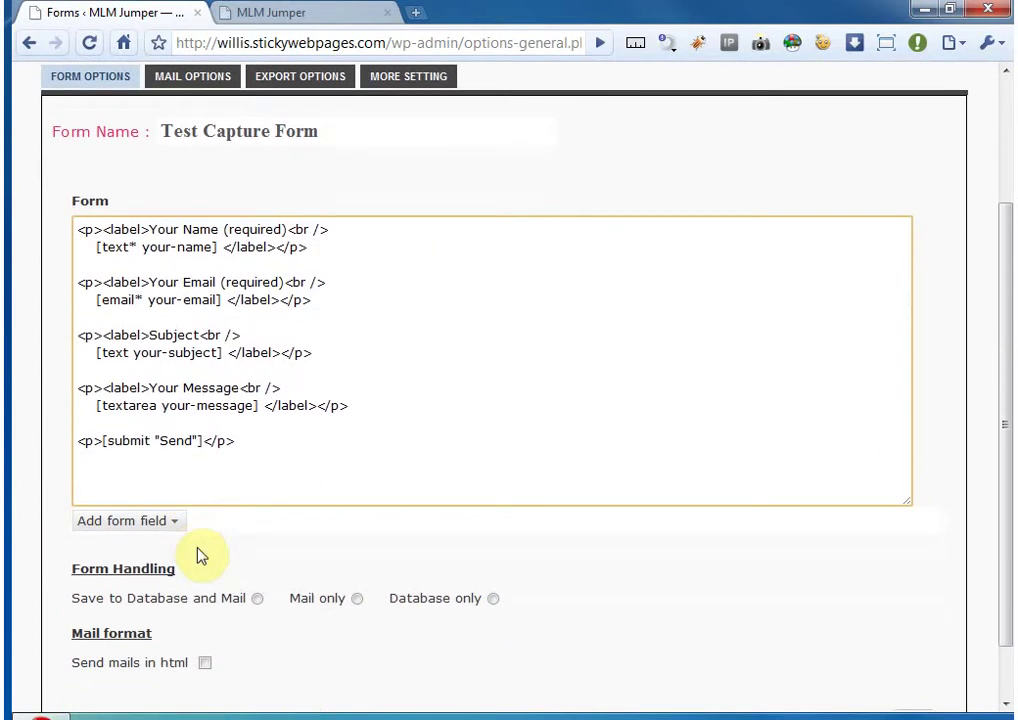
scroll(197, 553, "up", 1)
left_click(250, 485)
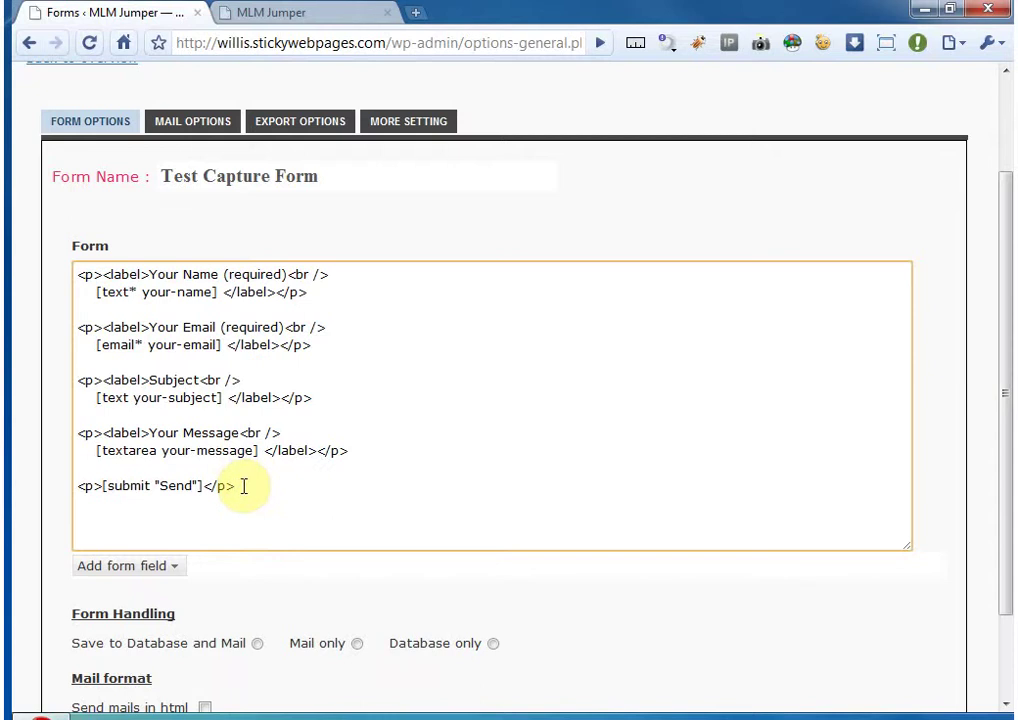
left_click_drag(250, 485, 76, 274)
key("Delete")
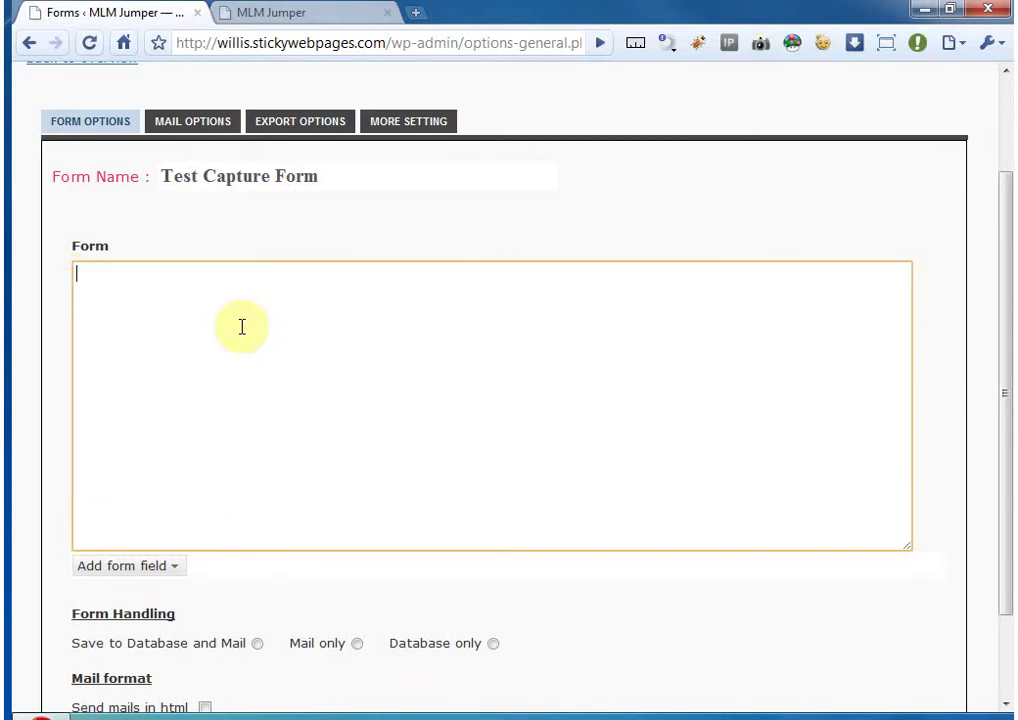
- Show the list of addable field types, then switch to the live site's test page
left_click(64, 387)
scroll(130, 370, "down", 1)
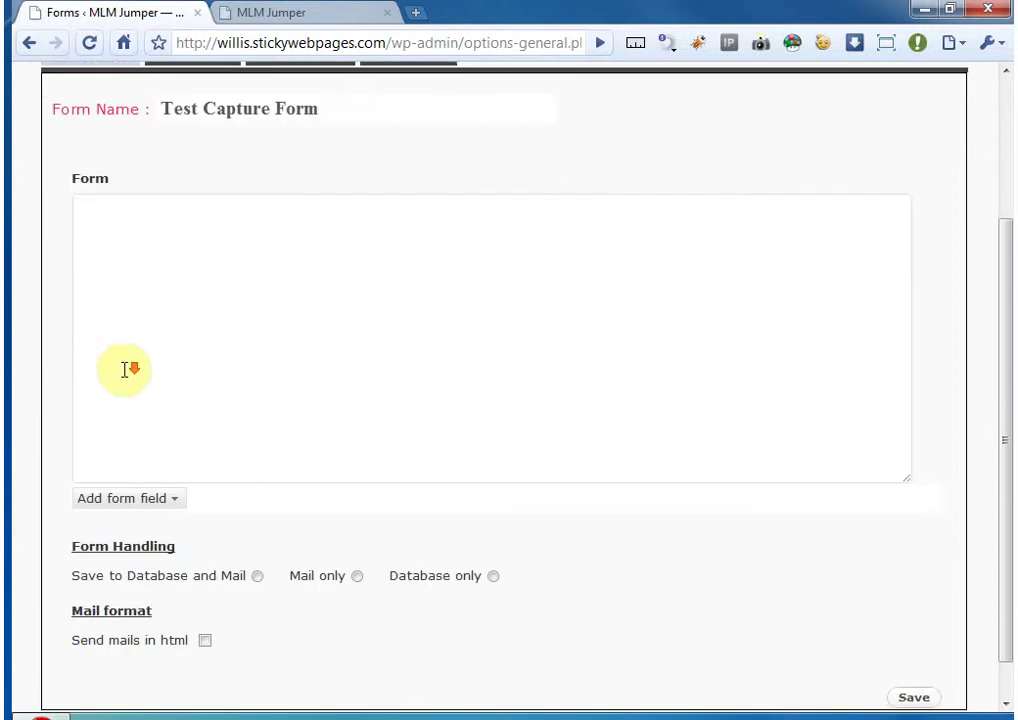
scroll(127, 371, "down", 1)
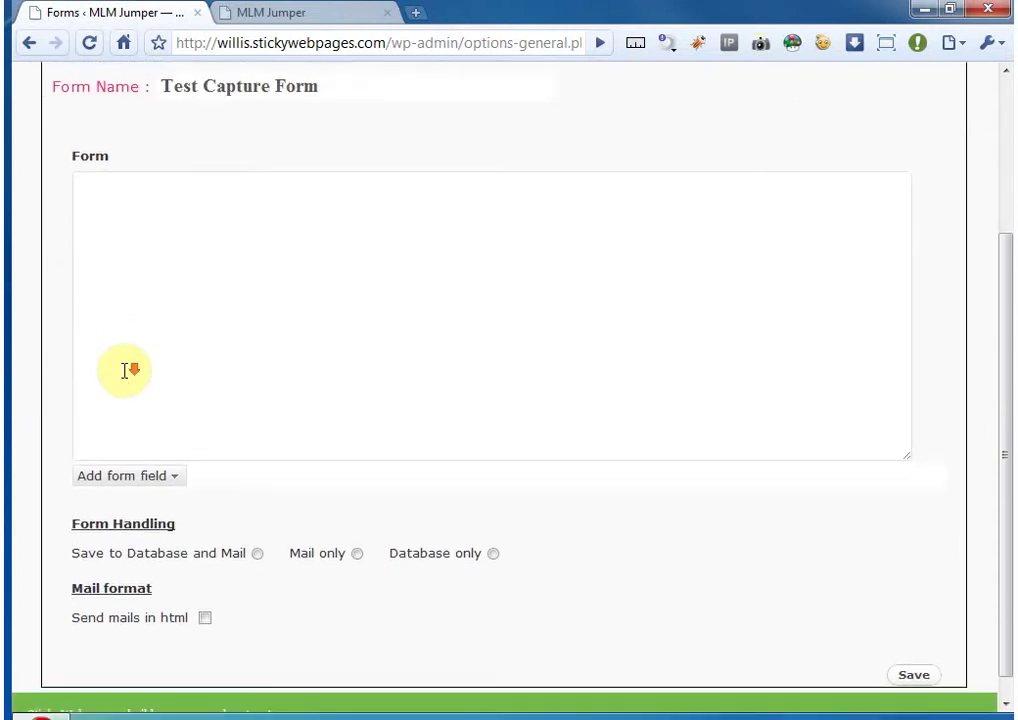
left_click(176, 477)
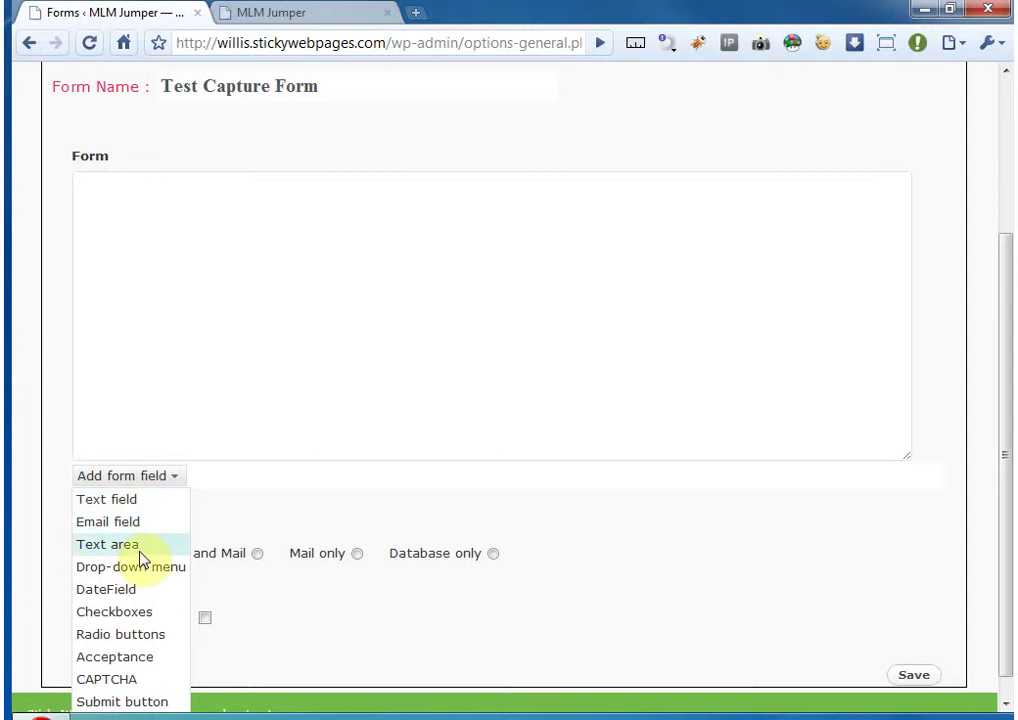
left_click(302, 15)
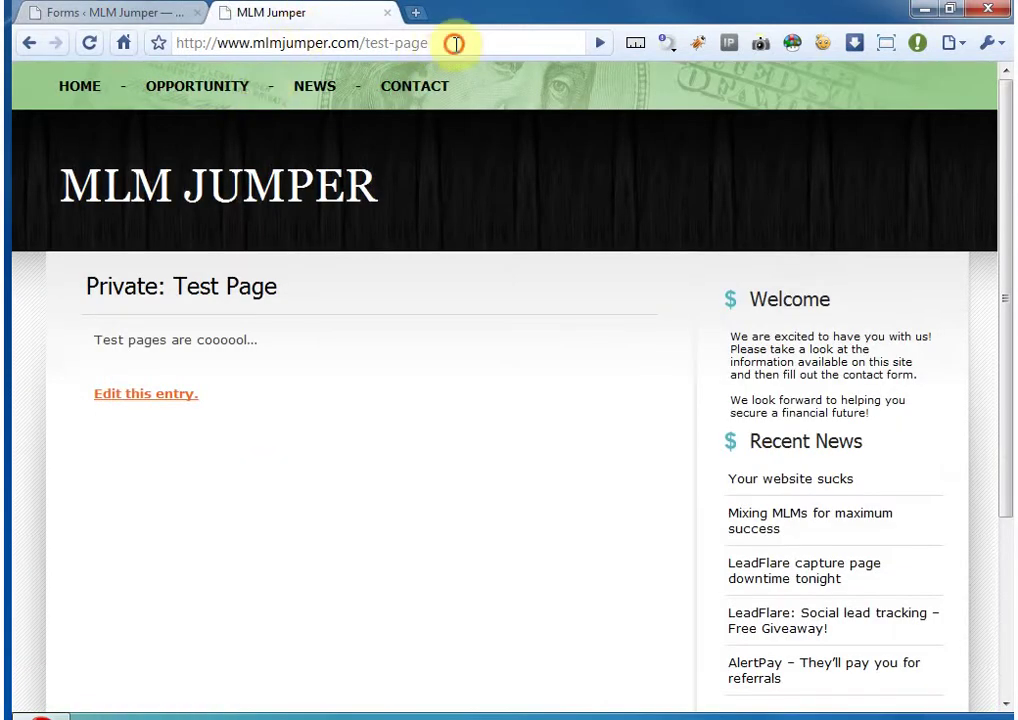
- Load the live site's /contact page
left_click_drag(455, 42, 362, 42)
type("contact")
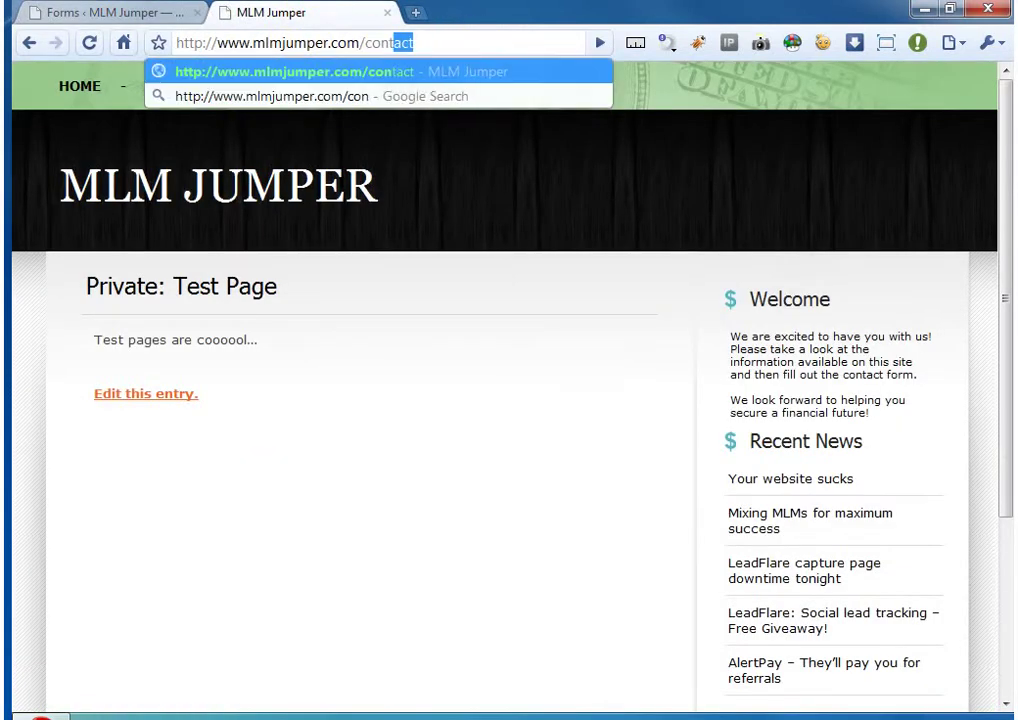
key("Return")
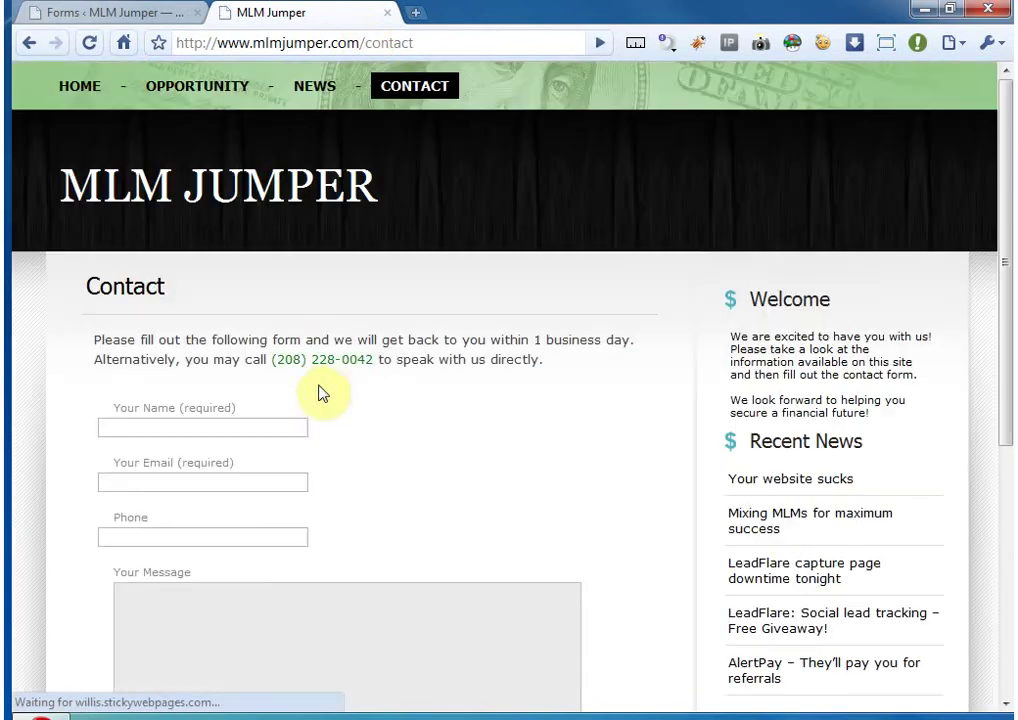
scroll(318, 391, "down", 3)
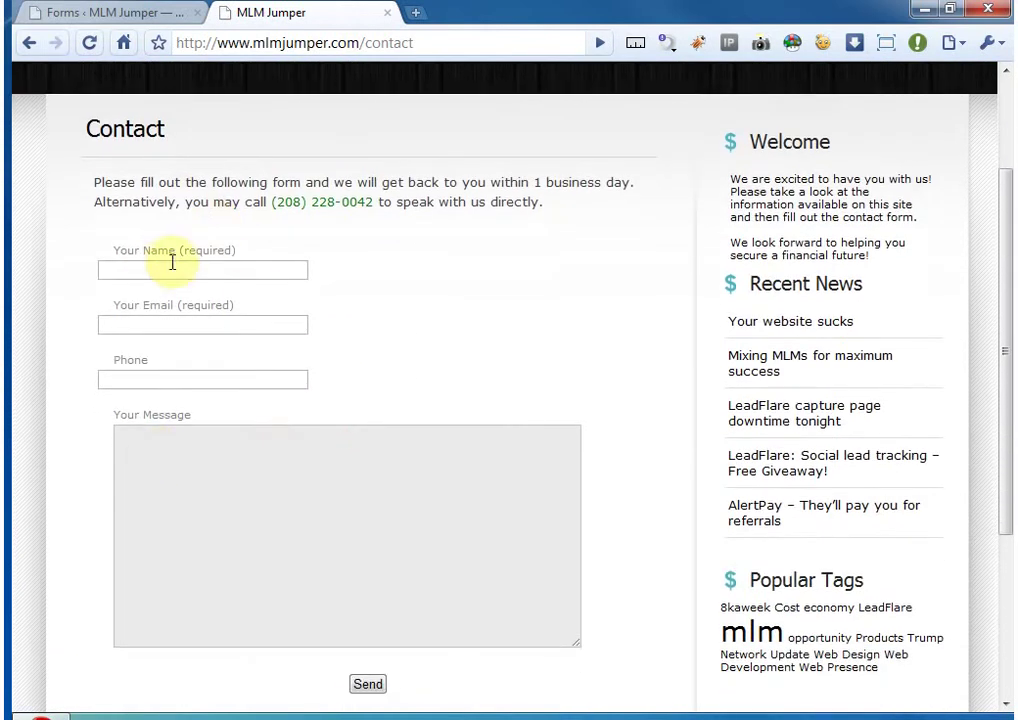
- Try out the contact form's Your Name, Your Email, Phone and Your Message fields
left_click(150, 268)
left_click(172, 324)
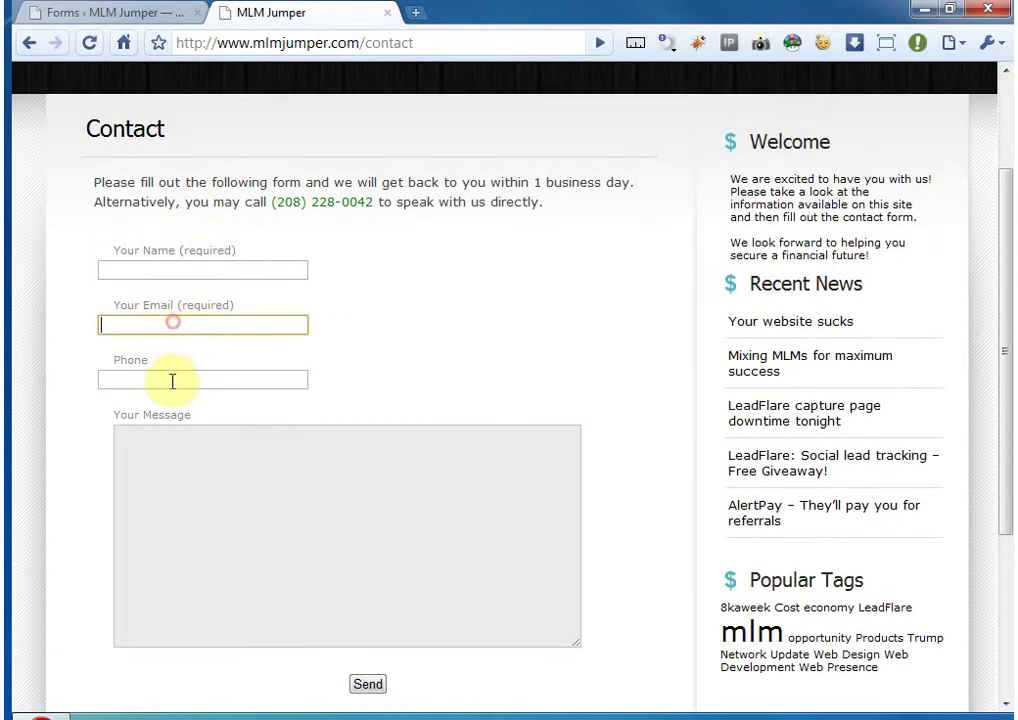
left_click(170, 380)
left_click(175, 486)
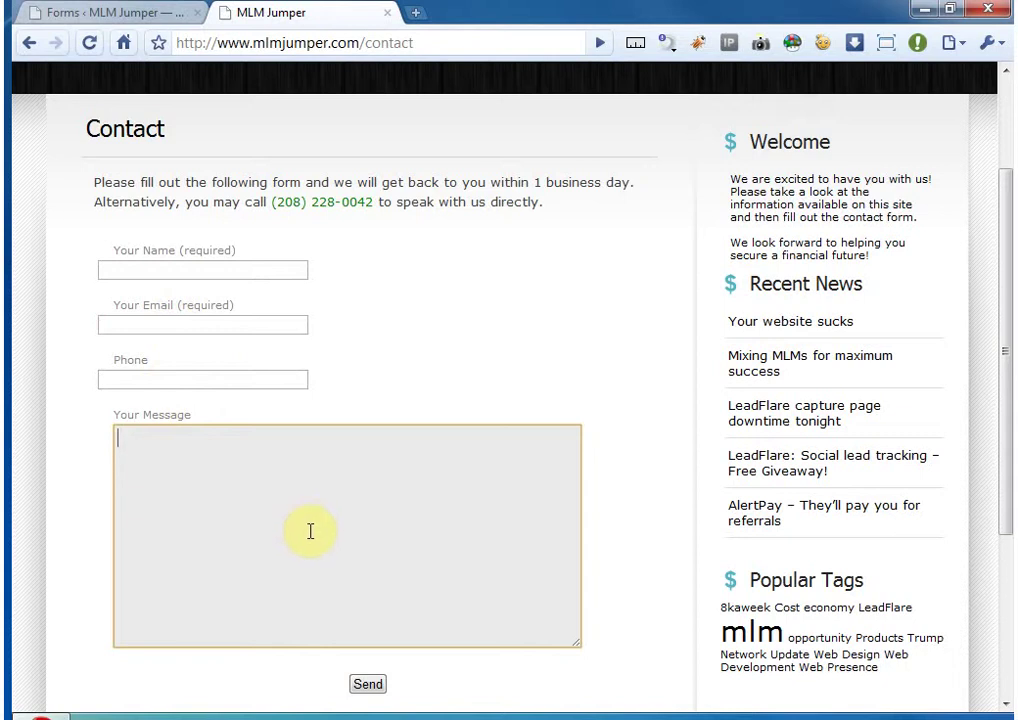
left_click(204, 270)
left_click(191, 323)
left_click(188, 380)
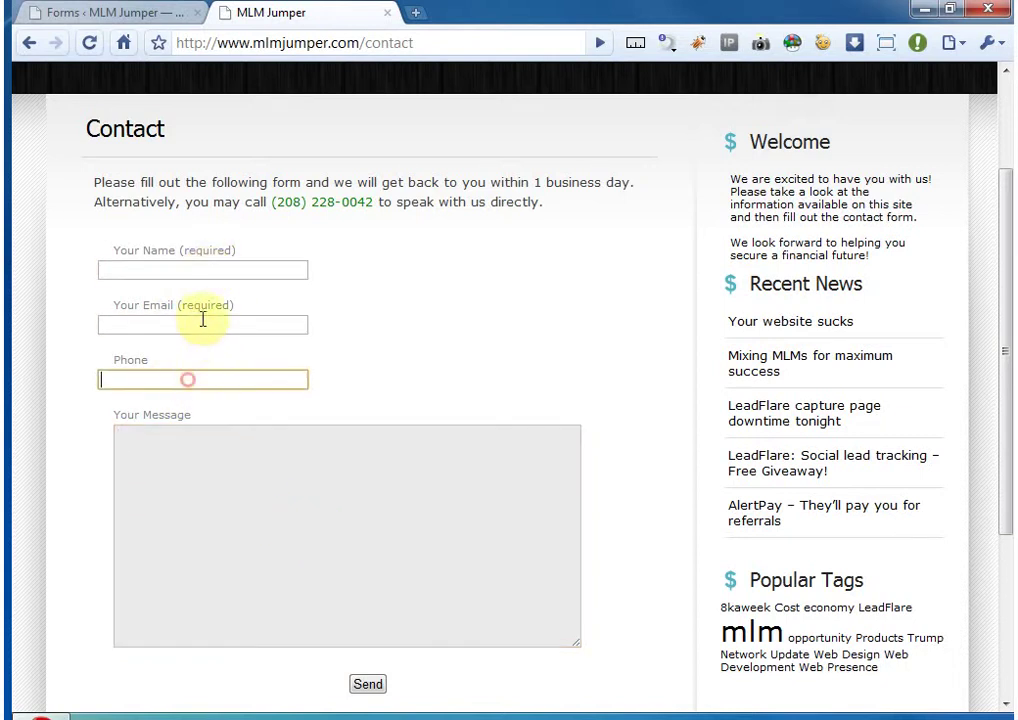
left_click(203, 322)
left_click(211, 268)
left_click(250, 561)
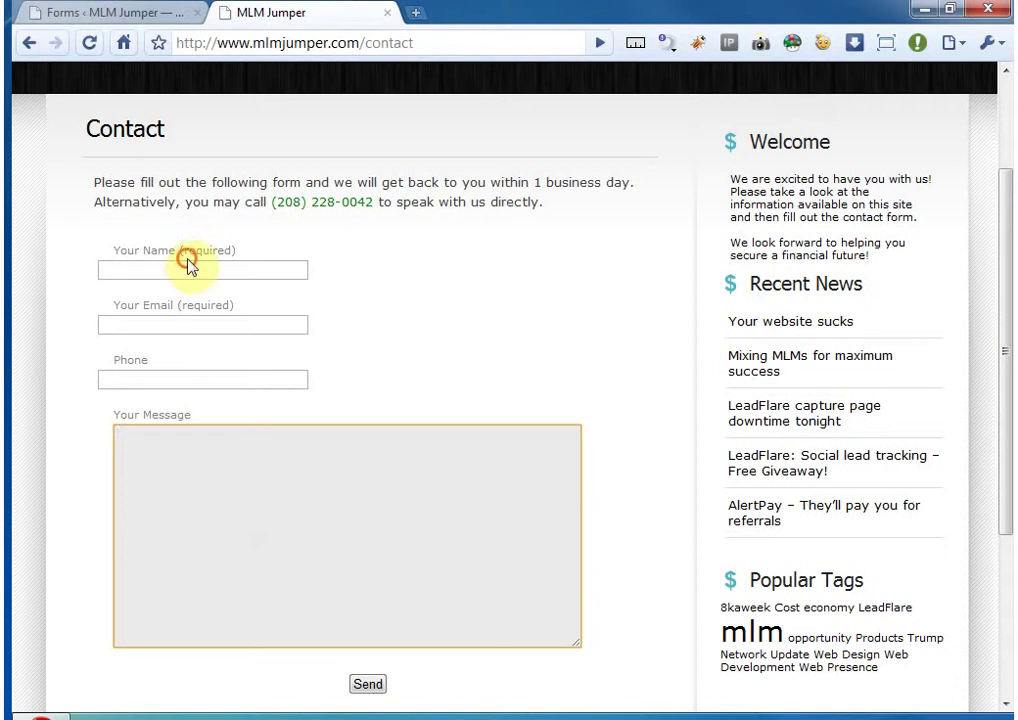
left_click(150, 269)
left_click(177, 323)
left_click(181, 379)
left_click(226, 486)
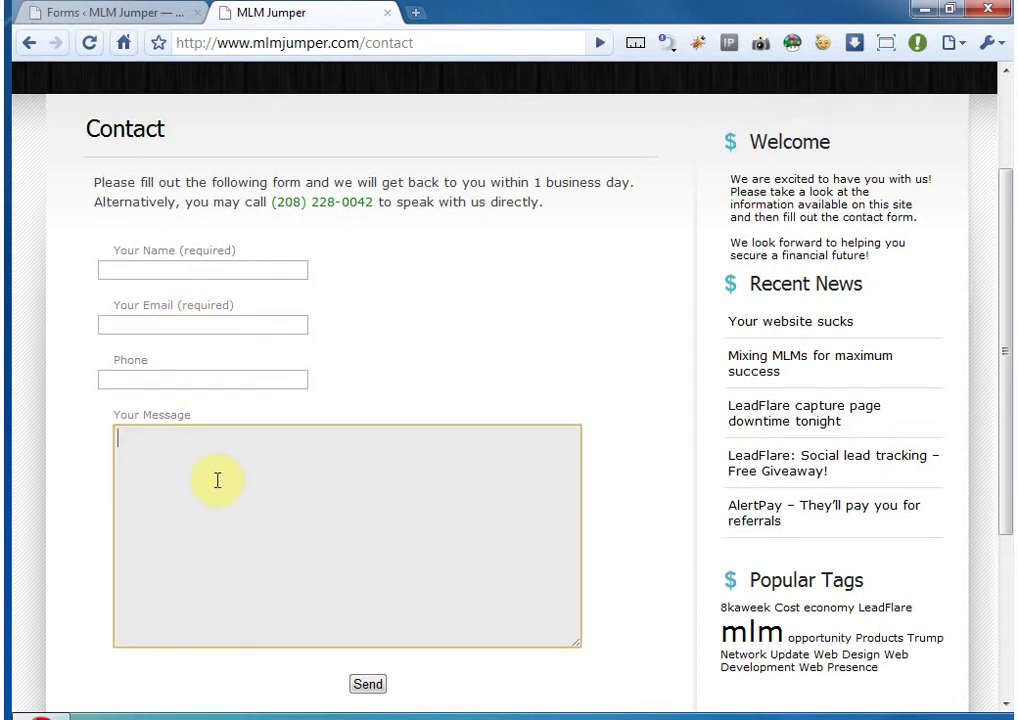
left_click(174, 271)
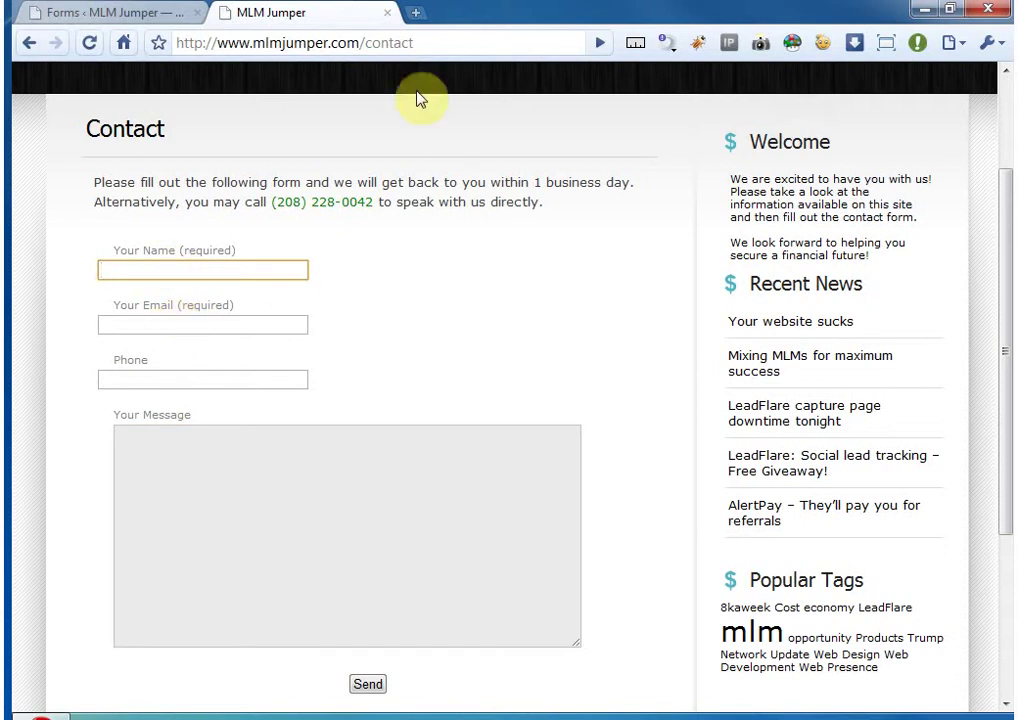
- Reload the test-page URL and return to the form editor in the admin
left_click_drag(372, 43, 414, 45)
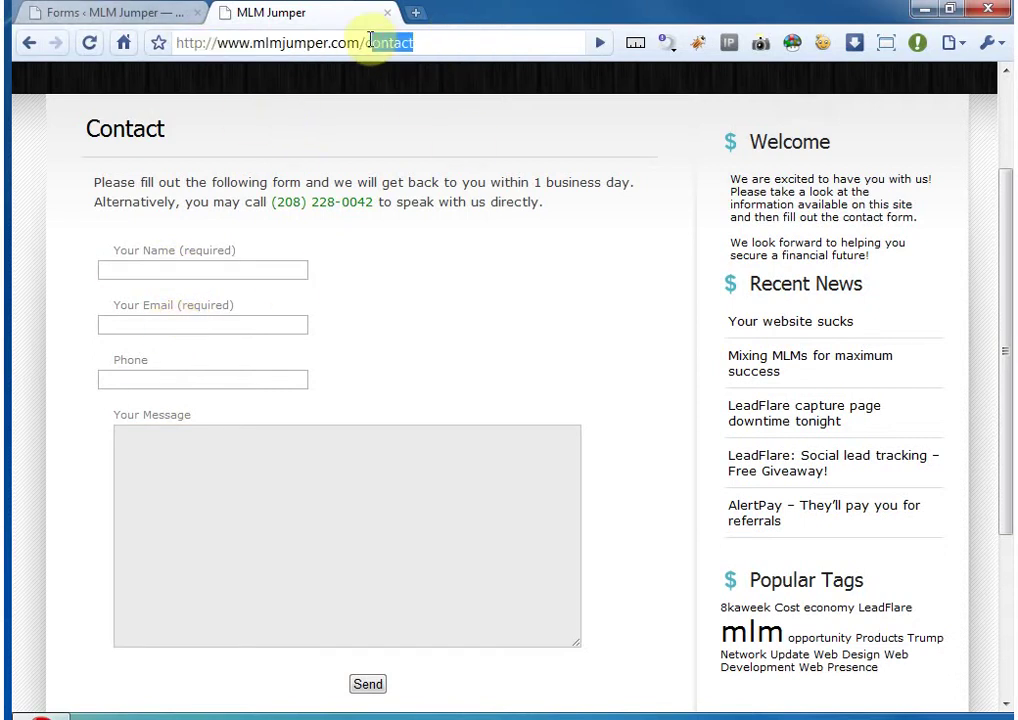
key("BackSpace")
key("BackSpace")
type("t")
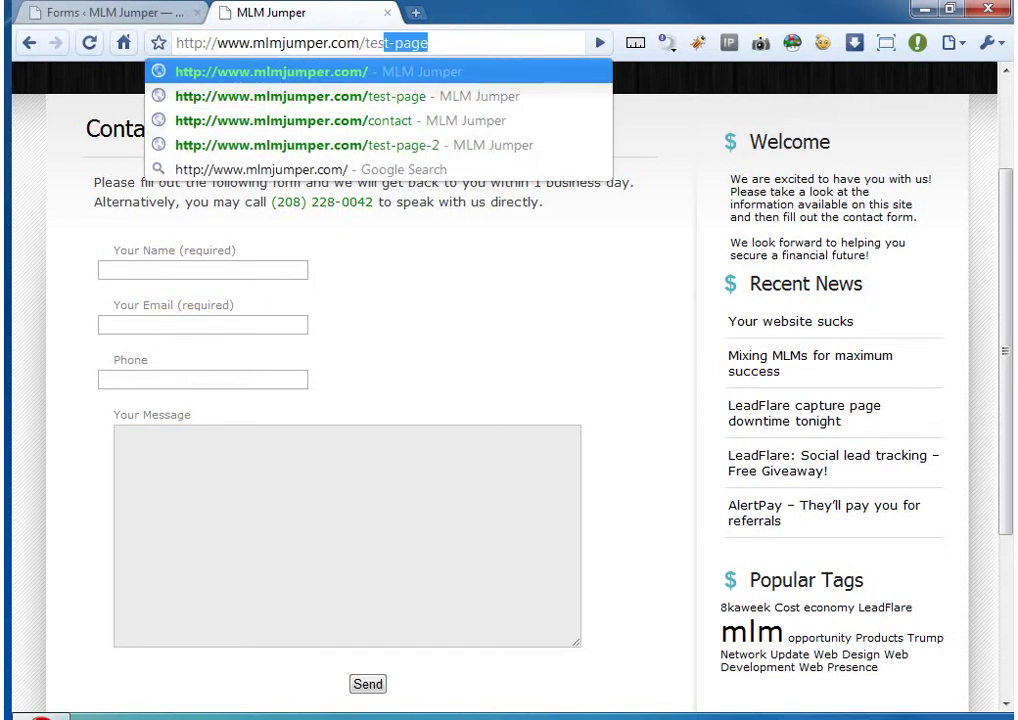
key("Return")
left_click(75, 14)
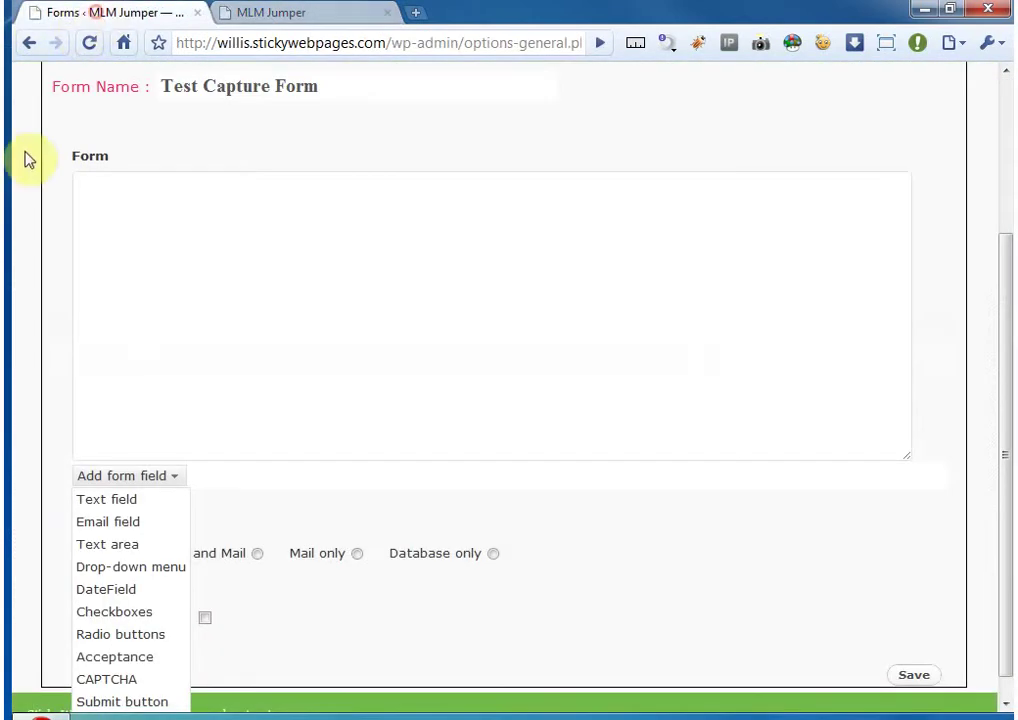
- Set up a new text field captioned 'Your Name' and mark it required
left_click(132, 499)
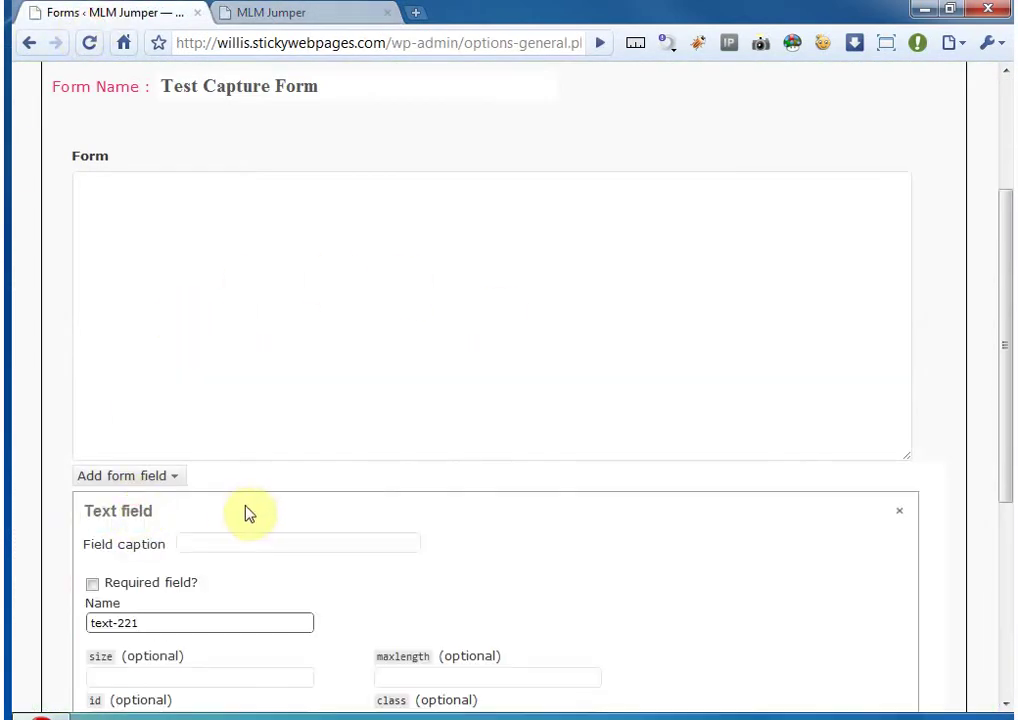
scroll(249, 513, "down", 1)
left_click(200, 429)
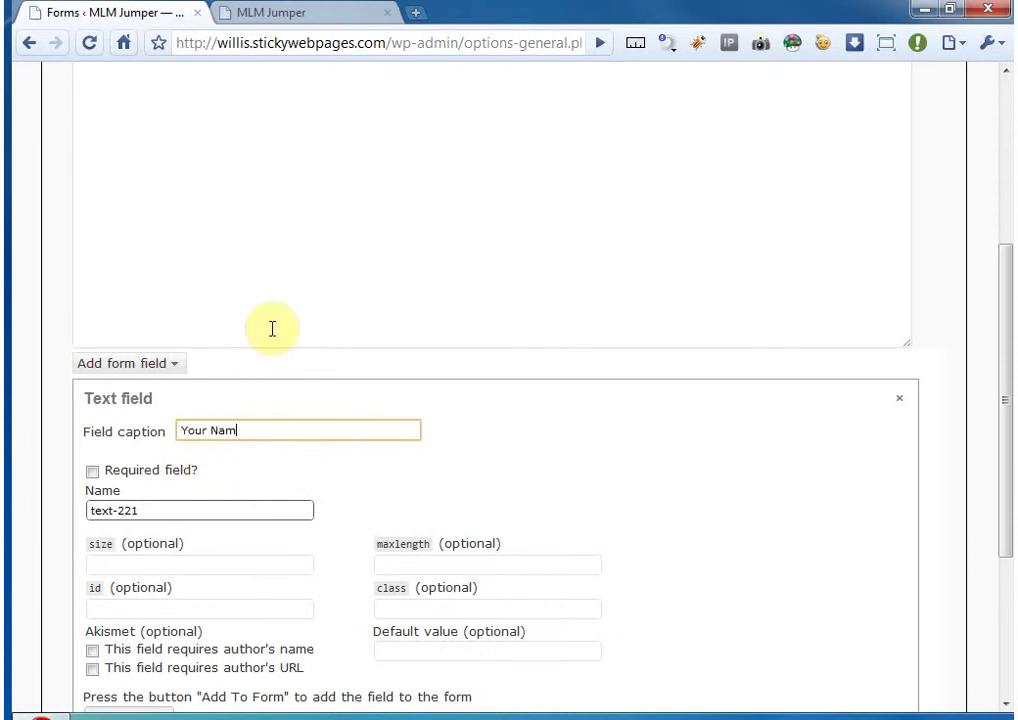
left_click(92, 471)
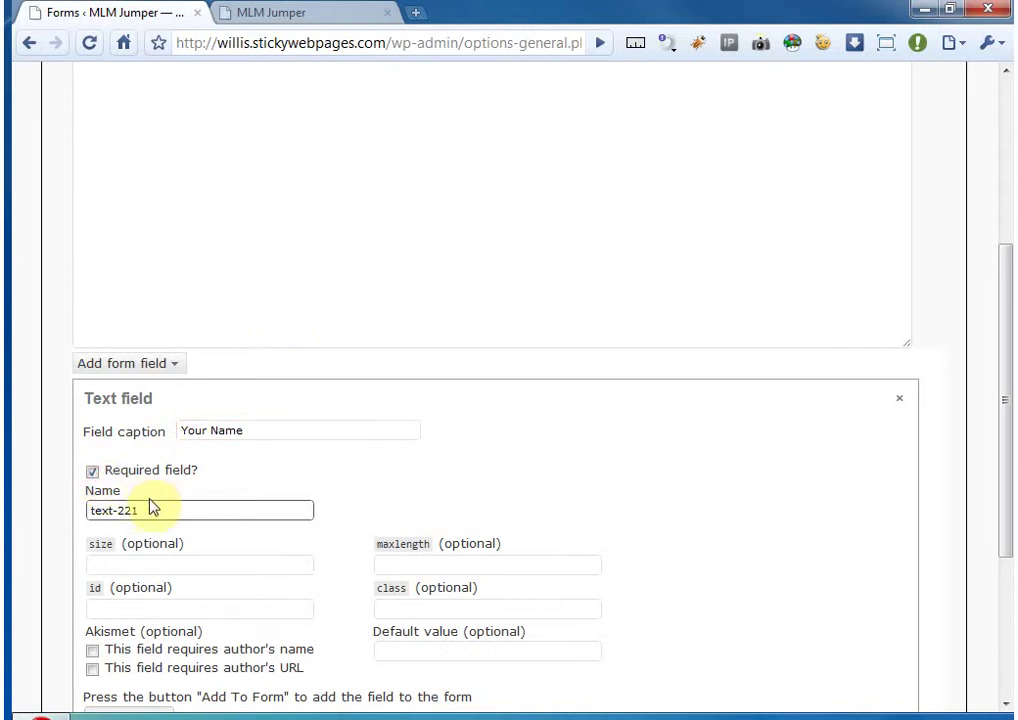
- Replace the default field name text-221 with Your-Name, pasted from the caption
scroll(142, 507, "down", 1)
left_click(154, 465)
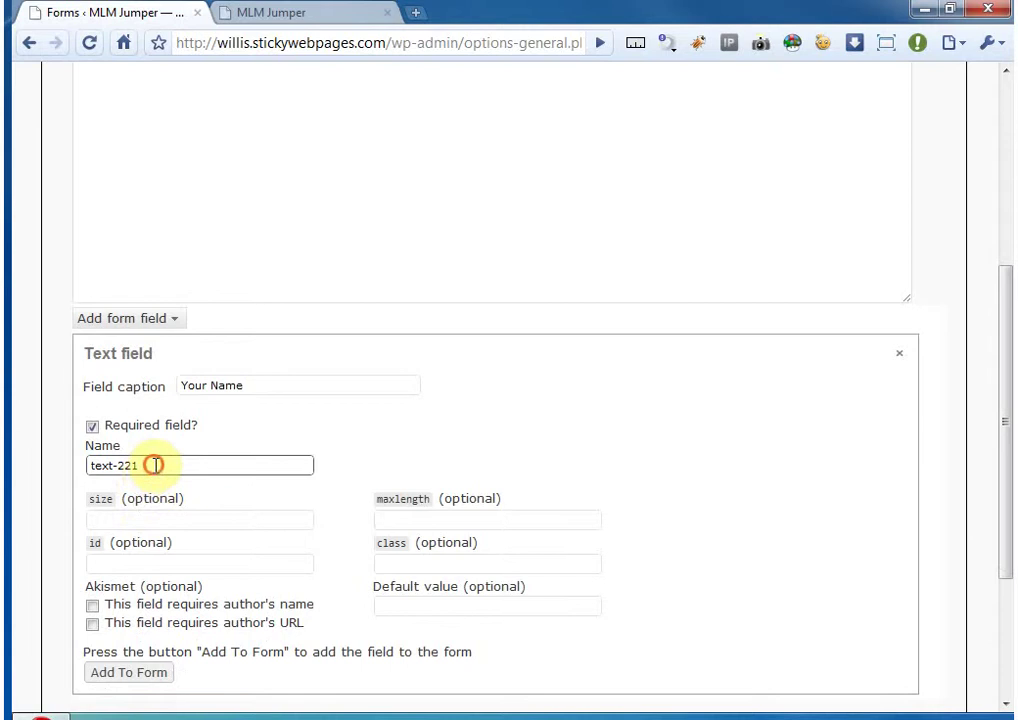
left_click_drag(145, 466, 64, 470)
left_click(146, 463)
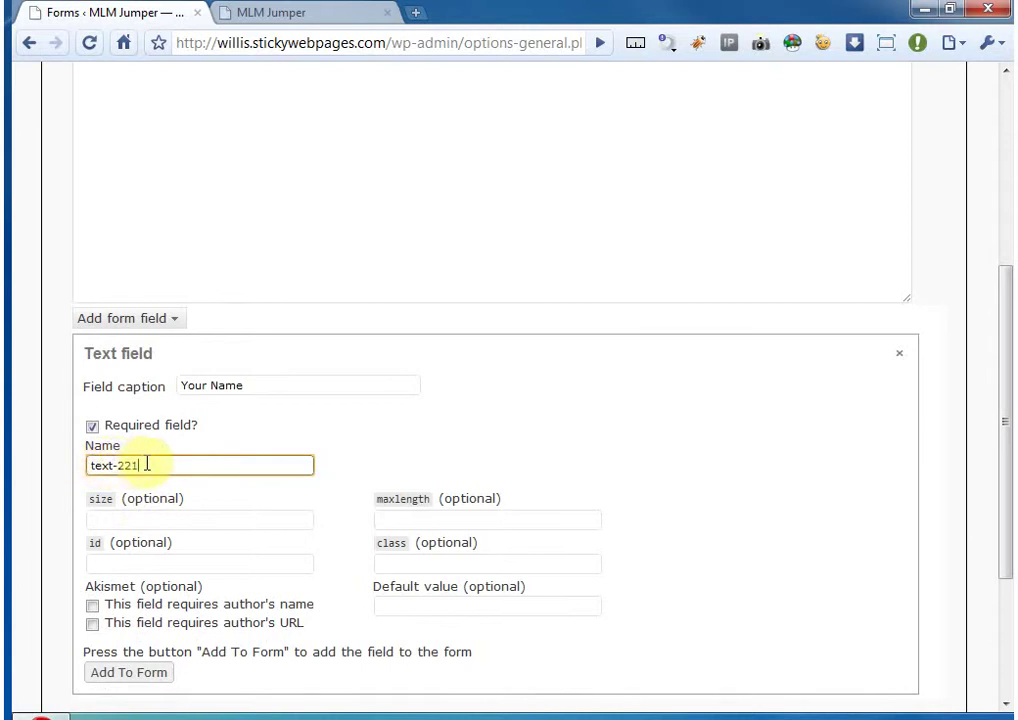
left_click_drag(146, 463, 66, 461)
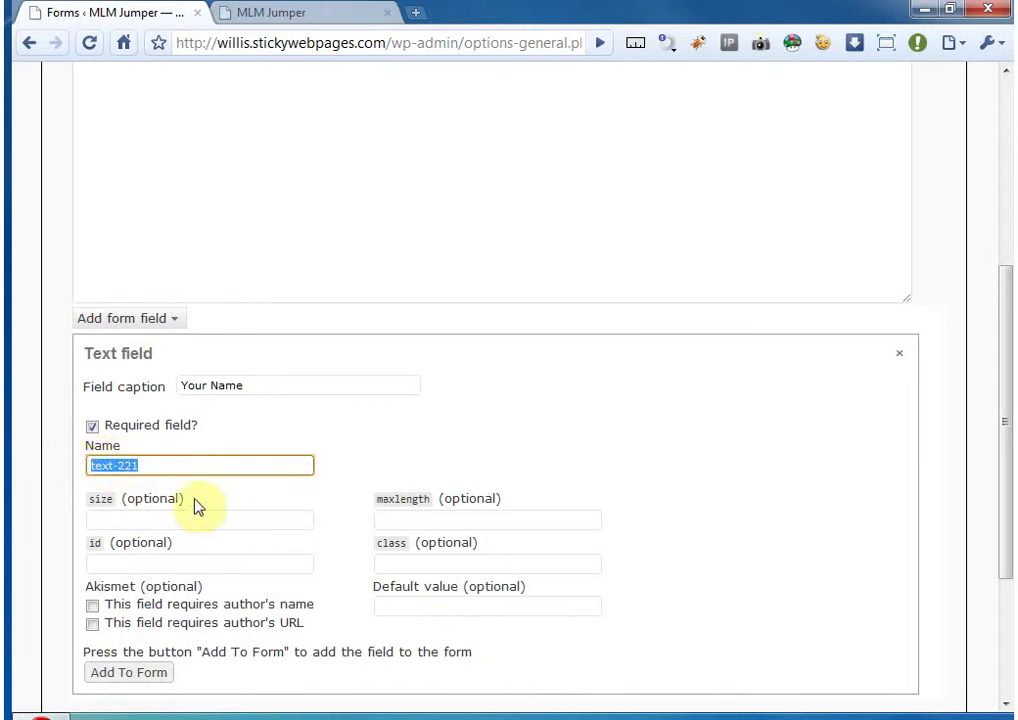
left_click(154, 466)
left_click_drag(164, 466, 68, 466)
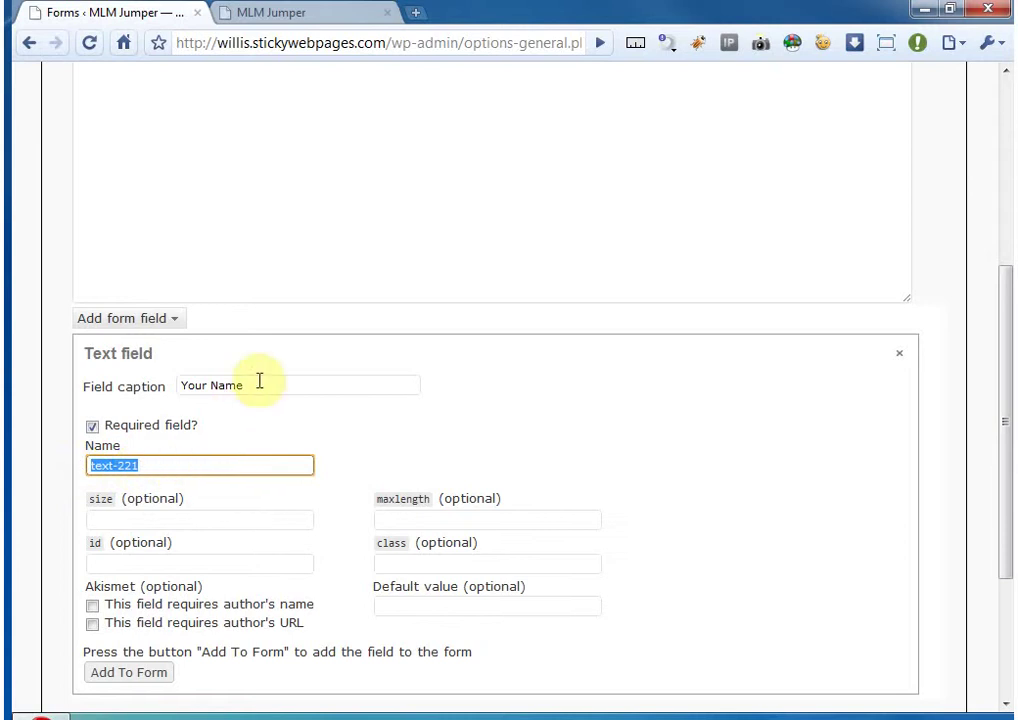
left_click_drag(259, 383, 183, 392)
key("ctrl+c")
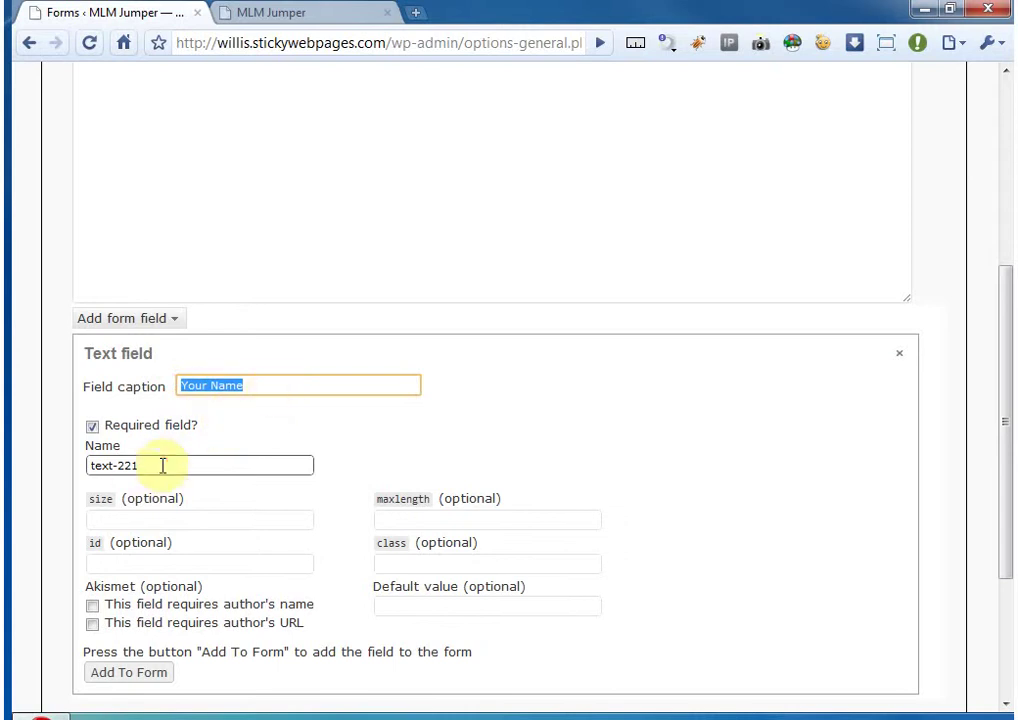
left_click_drag(164, 466, 64, 466)
key("ctrl+v")
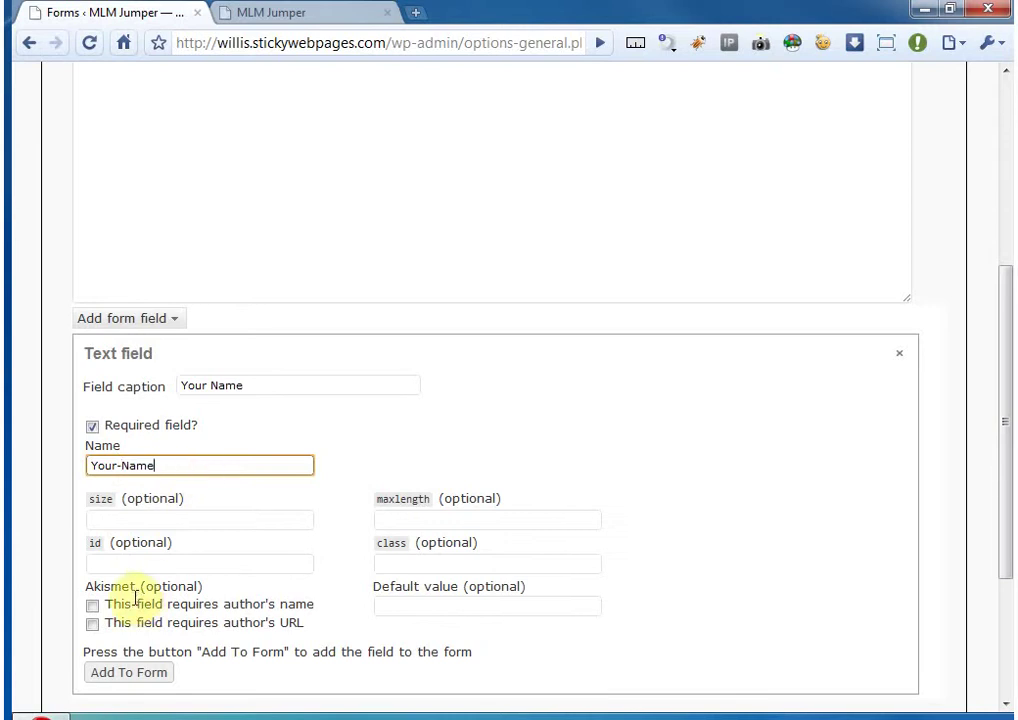
left_click_drag(160, 465, 126, 468)
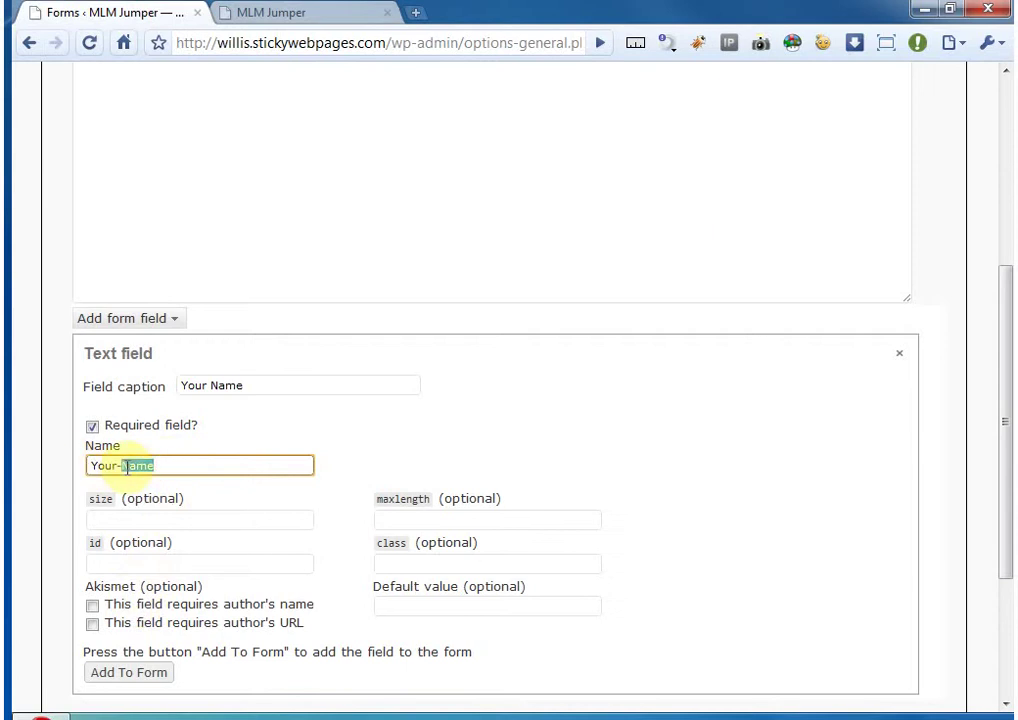
left_click(172, 461)
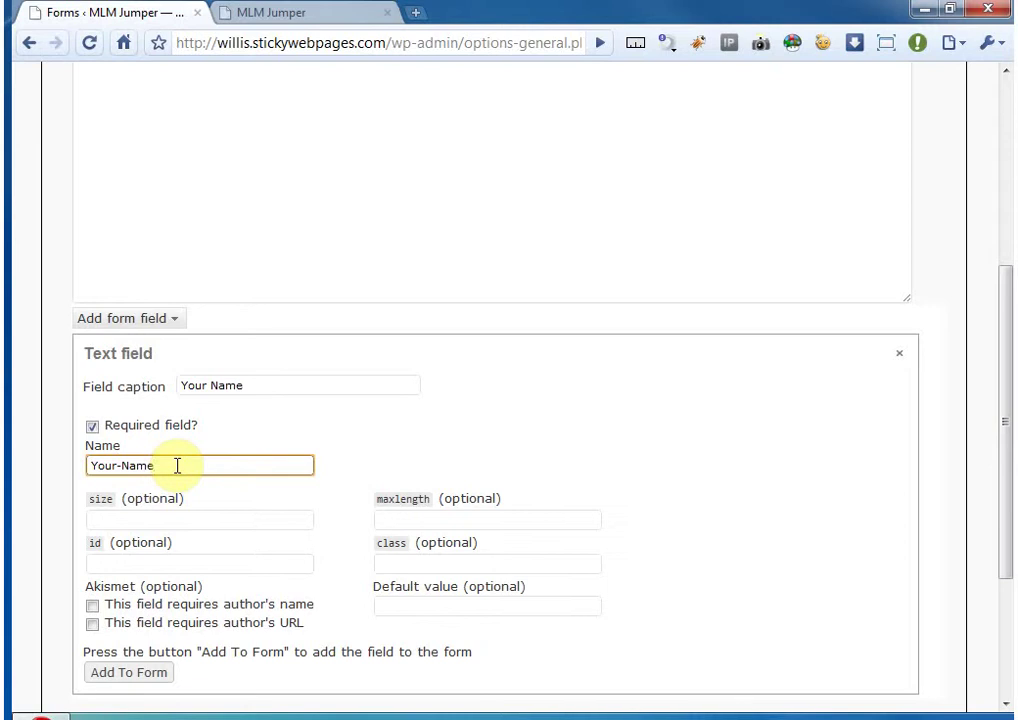
- Give the field the default value Ryan, leaving size, id, class and Akismet options unchanged
scroll(40, 510, "down", 3)
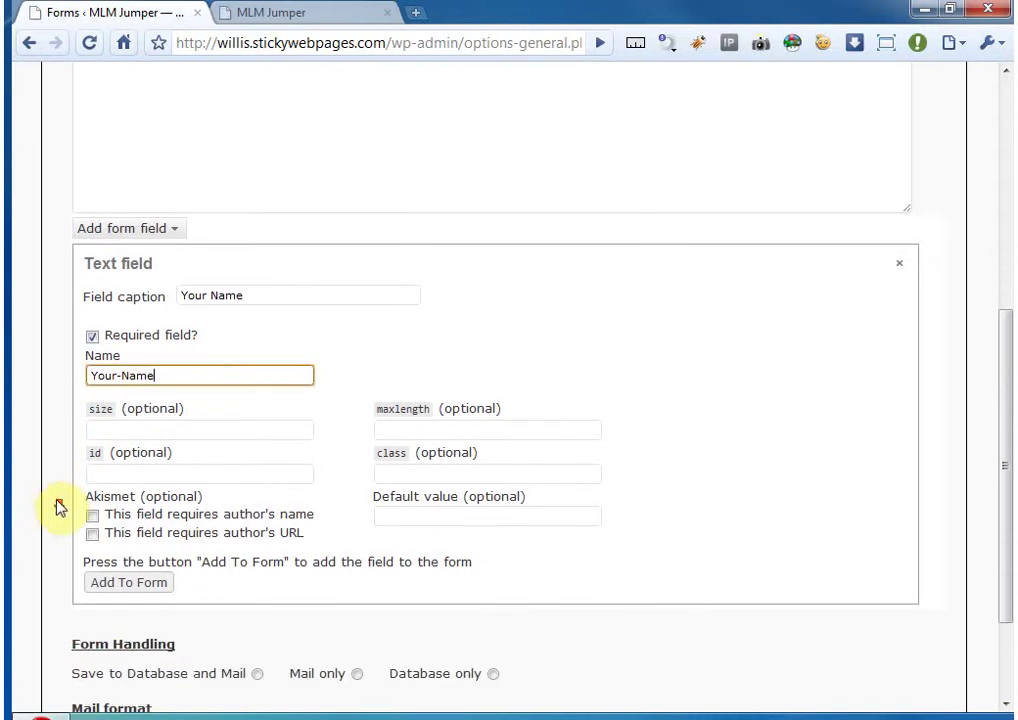
scroll(35, 515, "down", 1)
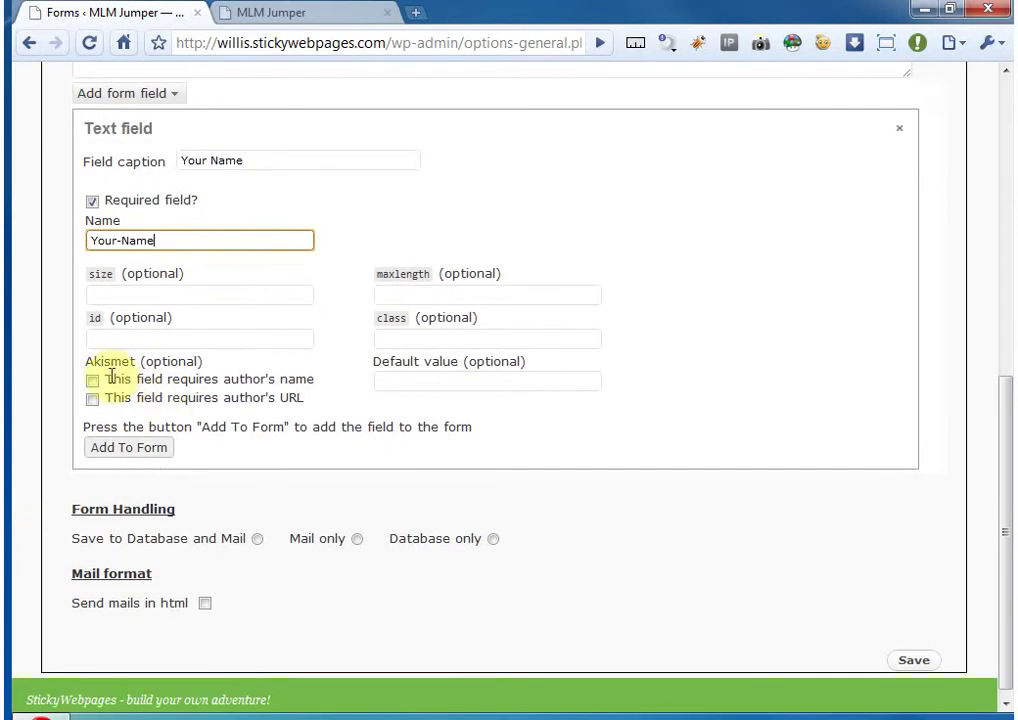
left_click(398, 380)
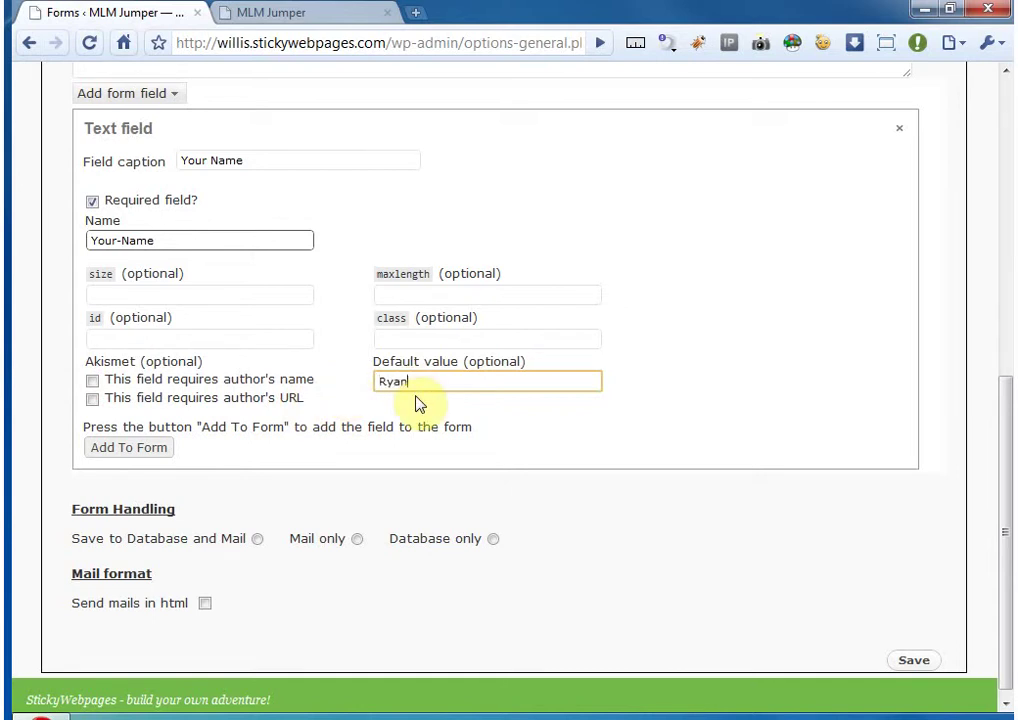
left_click(345, 336)
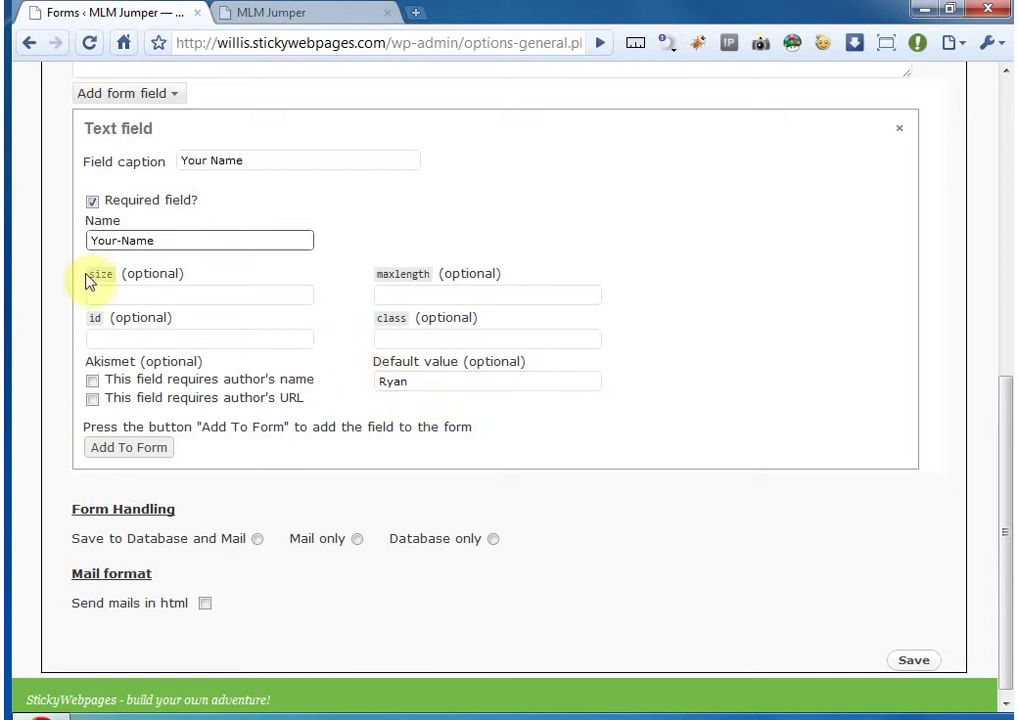
left_click_drag(90, 281, 500, 325)
left_click(500, 325)
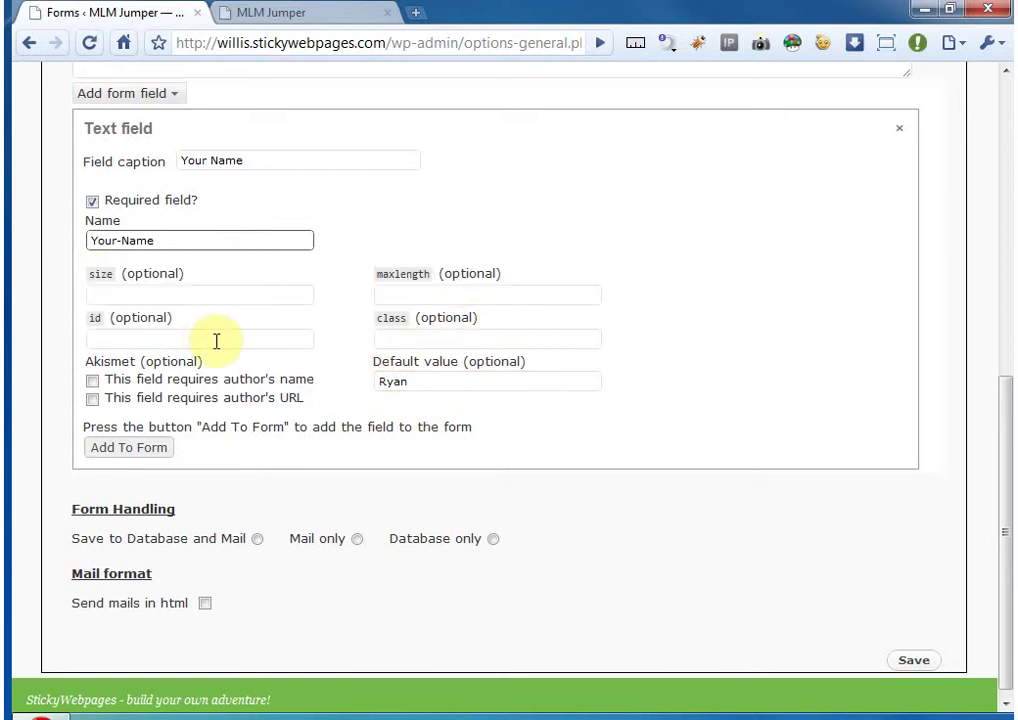
scroll(207, 345, "down", 1)
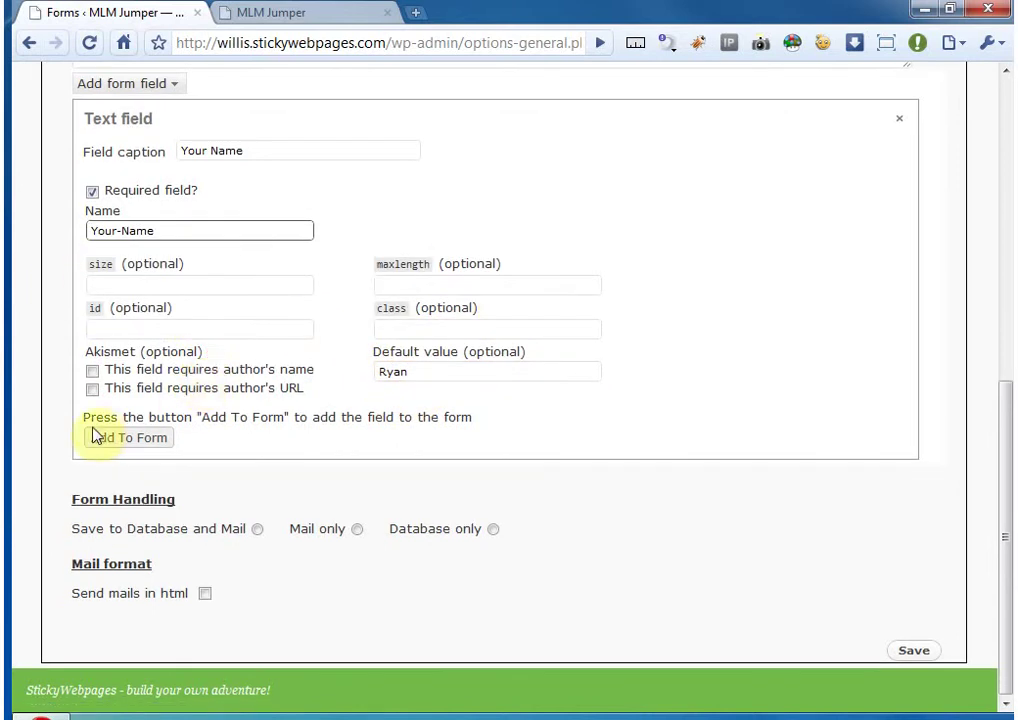
mouse_move(92, 351)
left_mouse_down()
mouse_move(291, 378)
mouse_move(339, 395)
mouse_move(86, 352)
left_mouse_up()
left_click(309, 393)
left_click(88, 353)
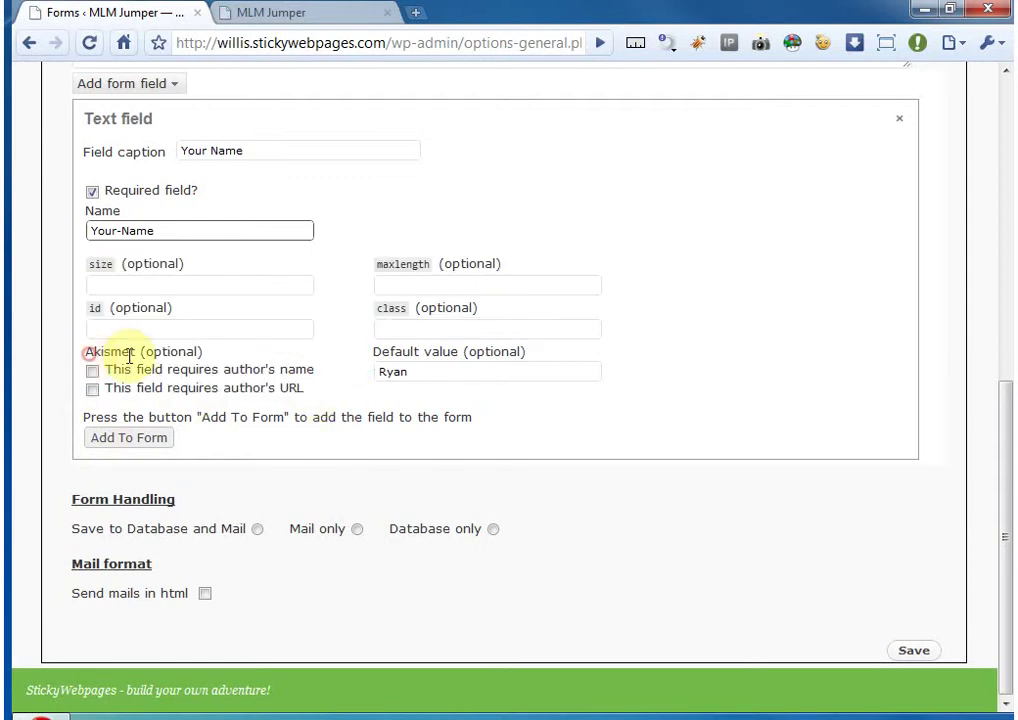
- Insert the Your Name field tag into the form code and close its settings
left_click(139, 438)
scroll(227, 416, "up", 4)
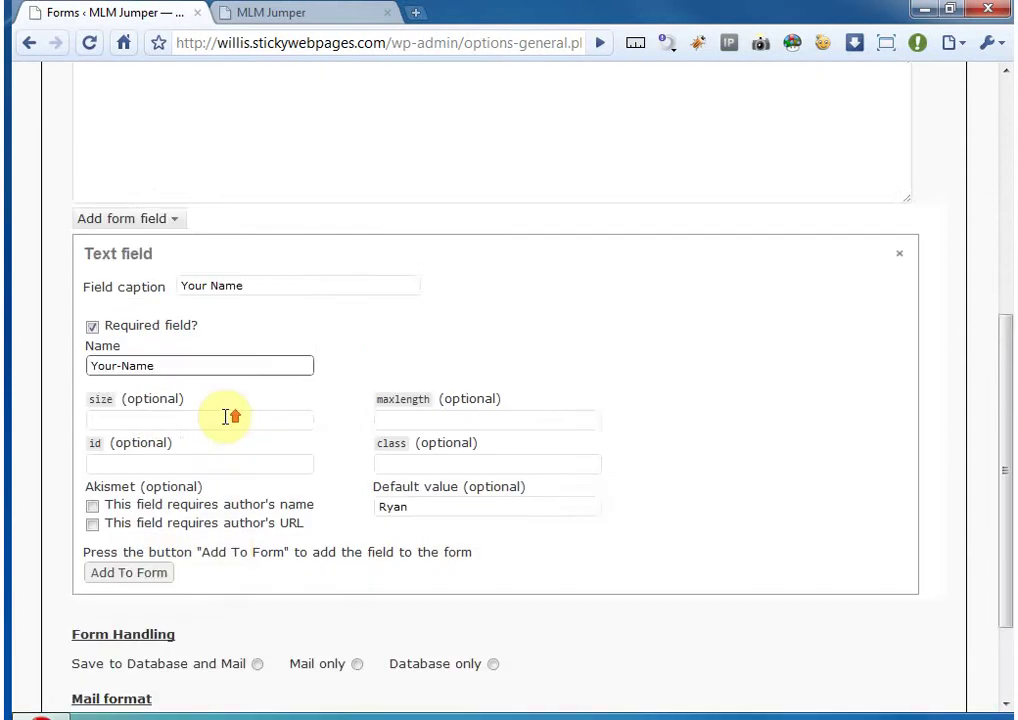
left_click_drag(625, 200, 27, 211)
left_click(168, 226)
scroll(191, 255, "down", 3)
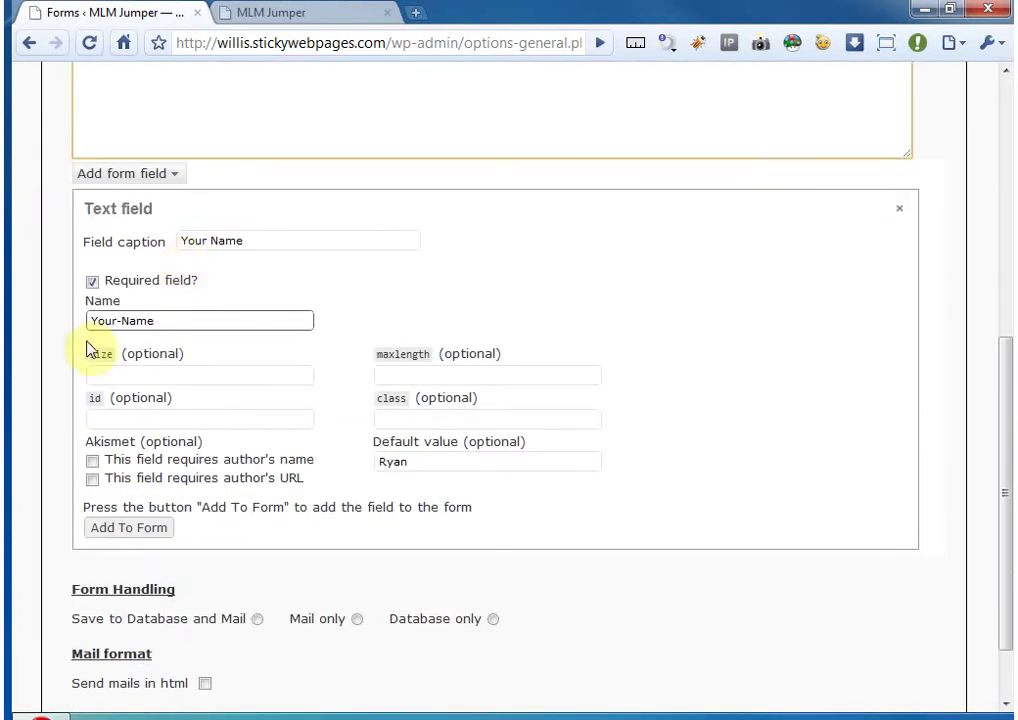
left_click(902, 212)
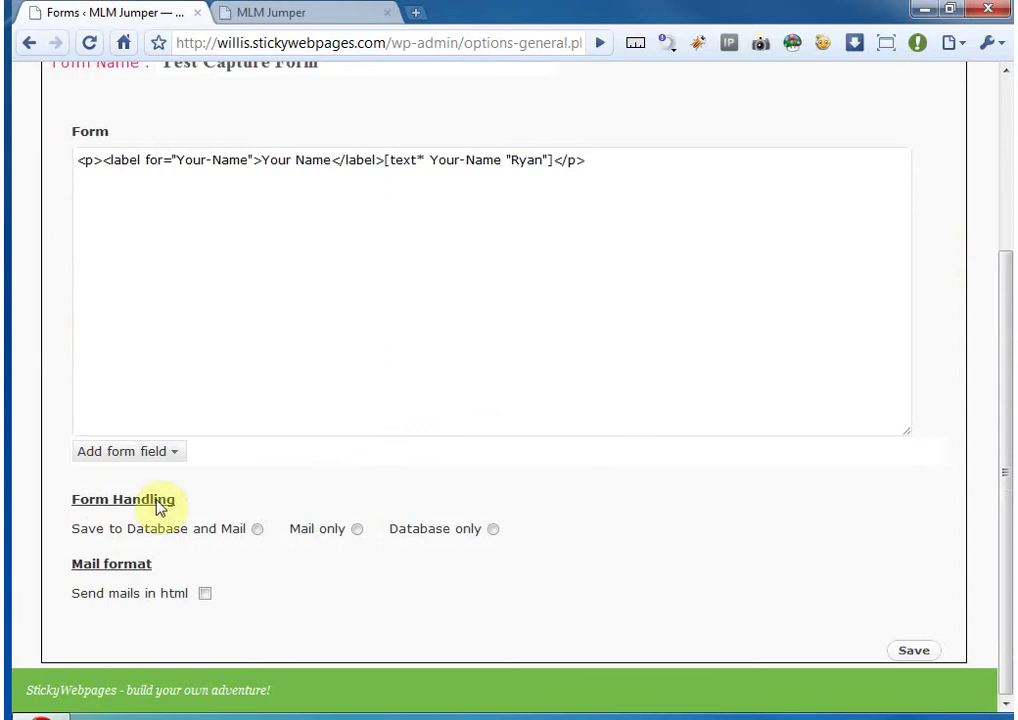
- Add a required text field captioned 'Phone Number', pasting the caption over name text-424
left_click(174, 451)
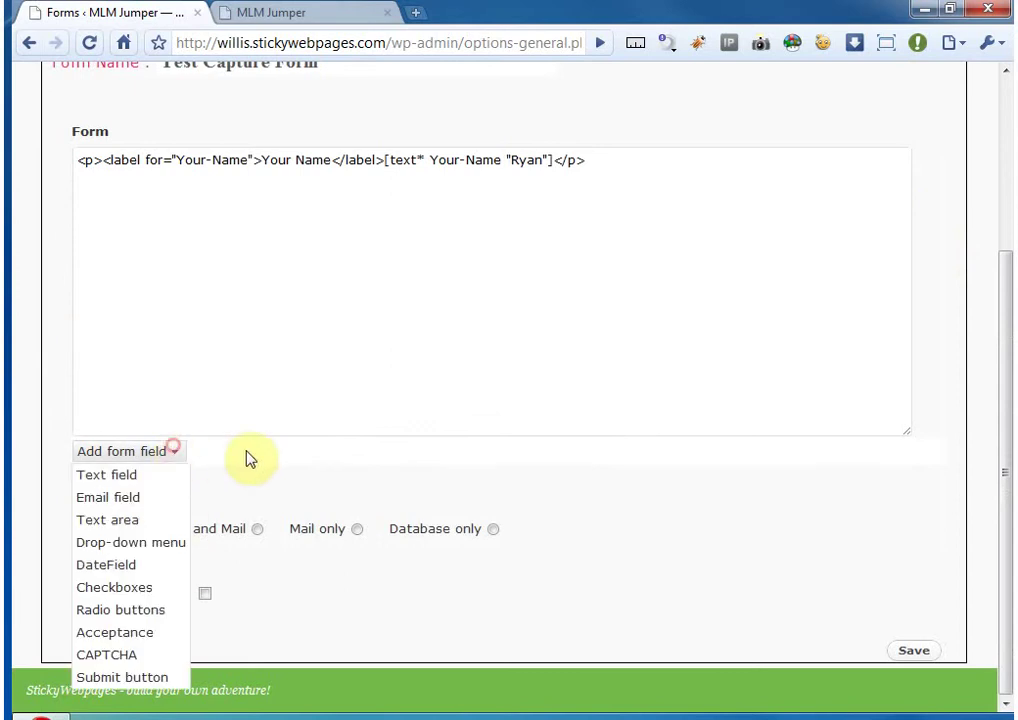
left_click(135, 473)
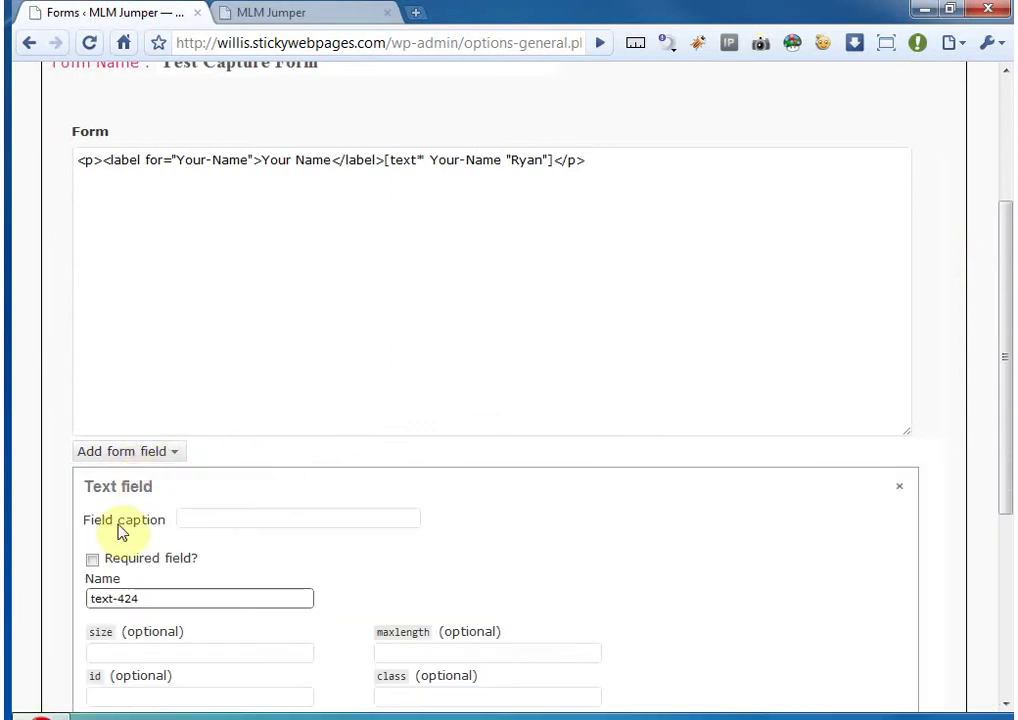
left_click(282, 514)
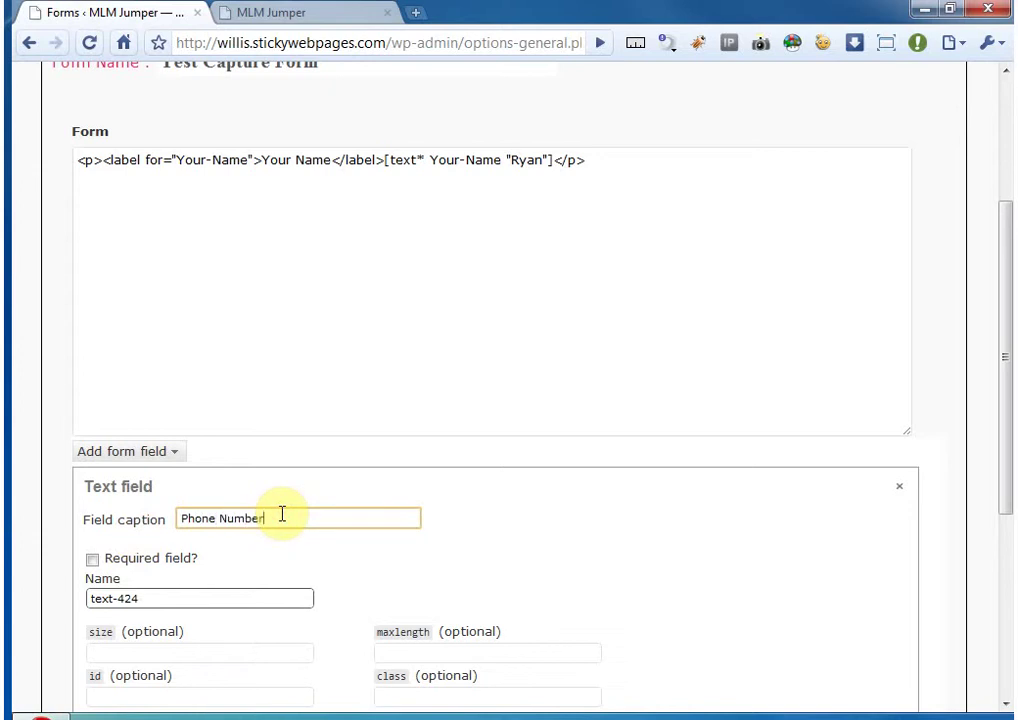
triple_click(282, 514)
key("ctrl+c")
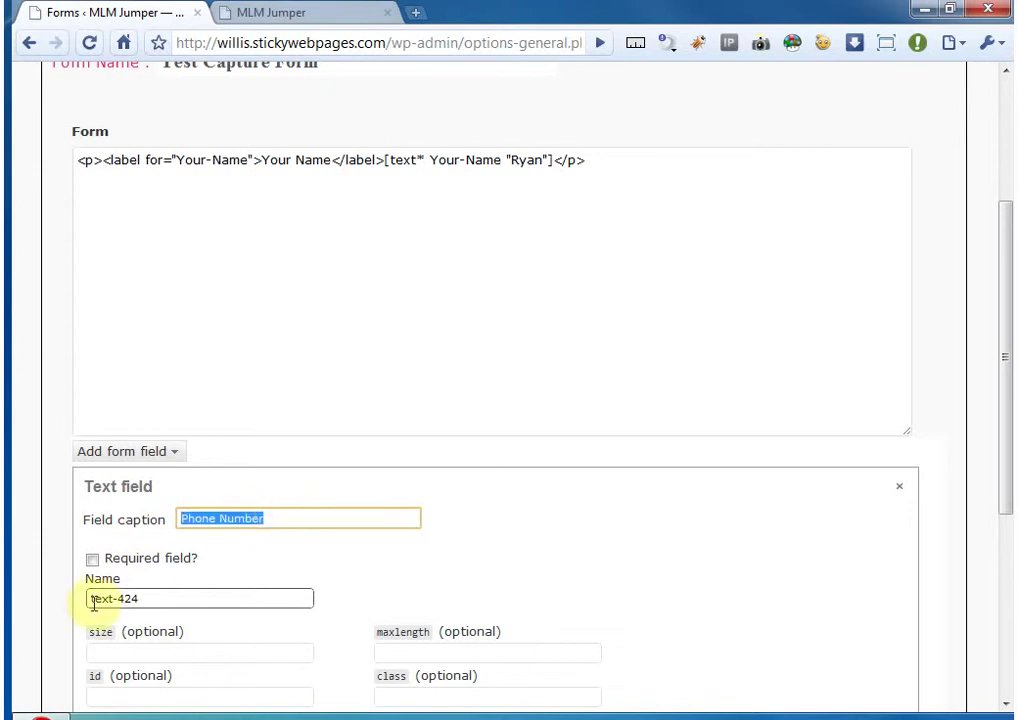
left_click(91, 561)
triple_click(145, 597)
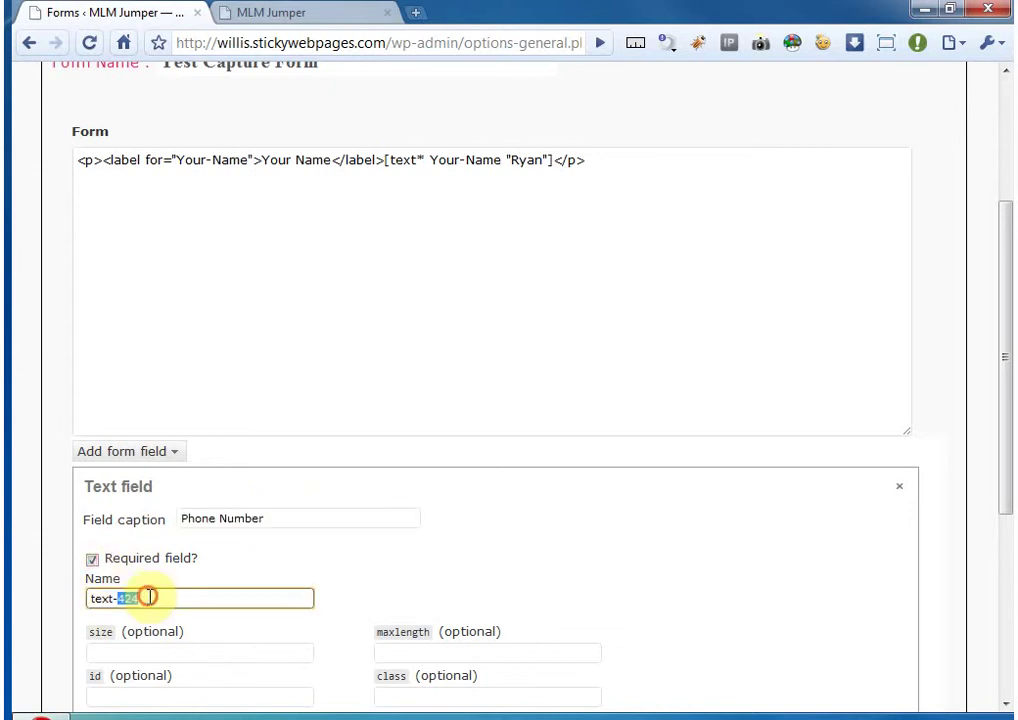
key("ctrl+v")
left_click(126, 596)
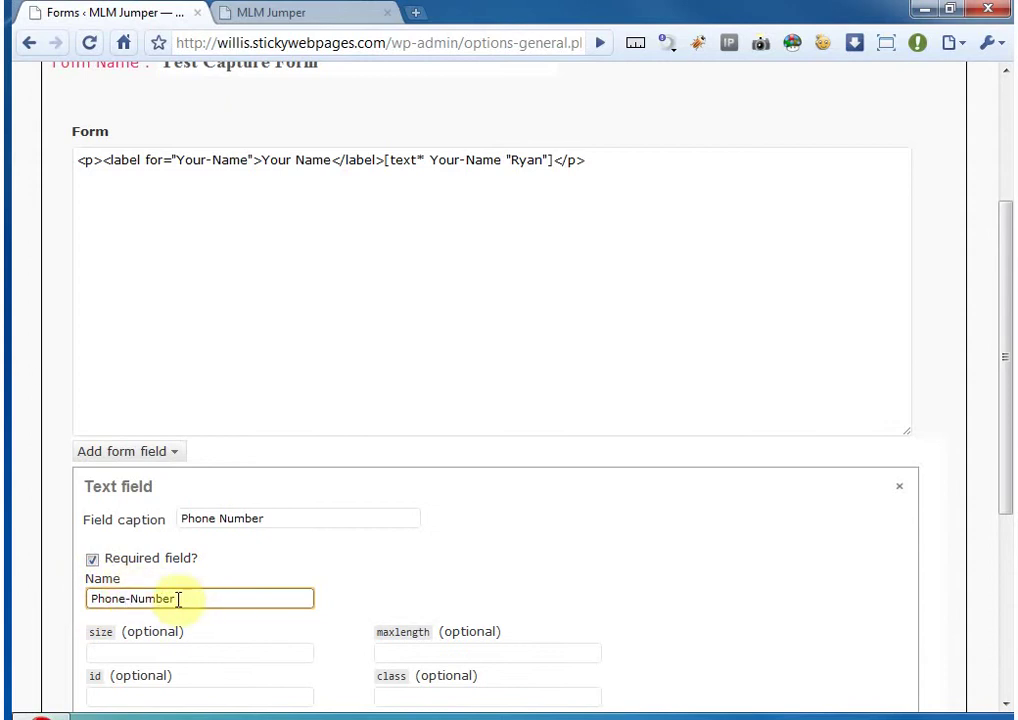
- Name the field Phone-Number, insert it into the form and close its settings
scroll(240, 610, "down", 3)
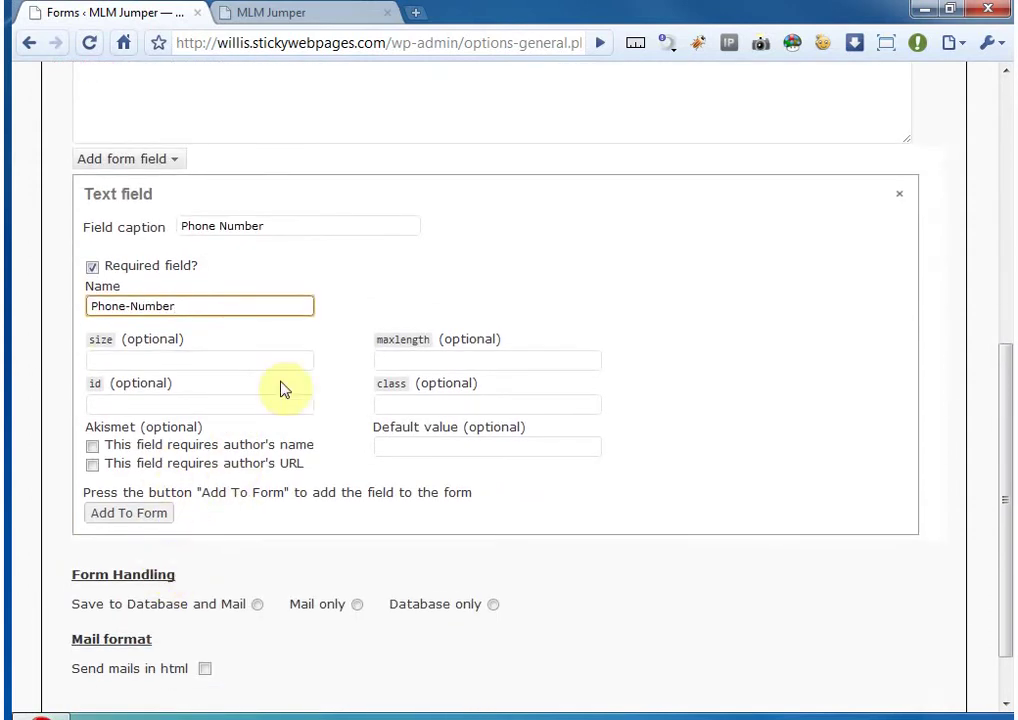
left_click_drag(205, 303, 61, 307)
left_click(209, 306)
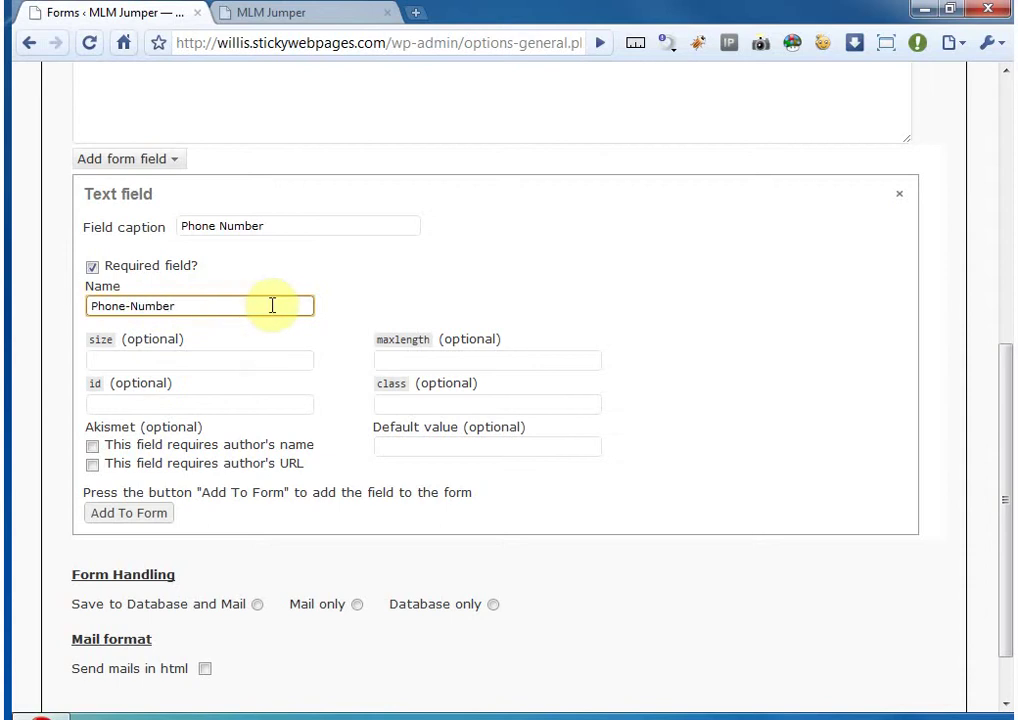
left_click(124, 305)
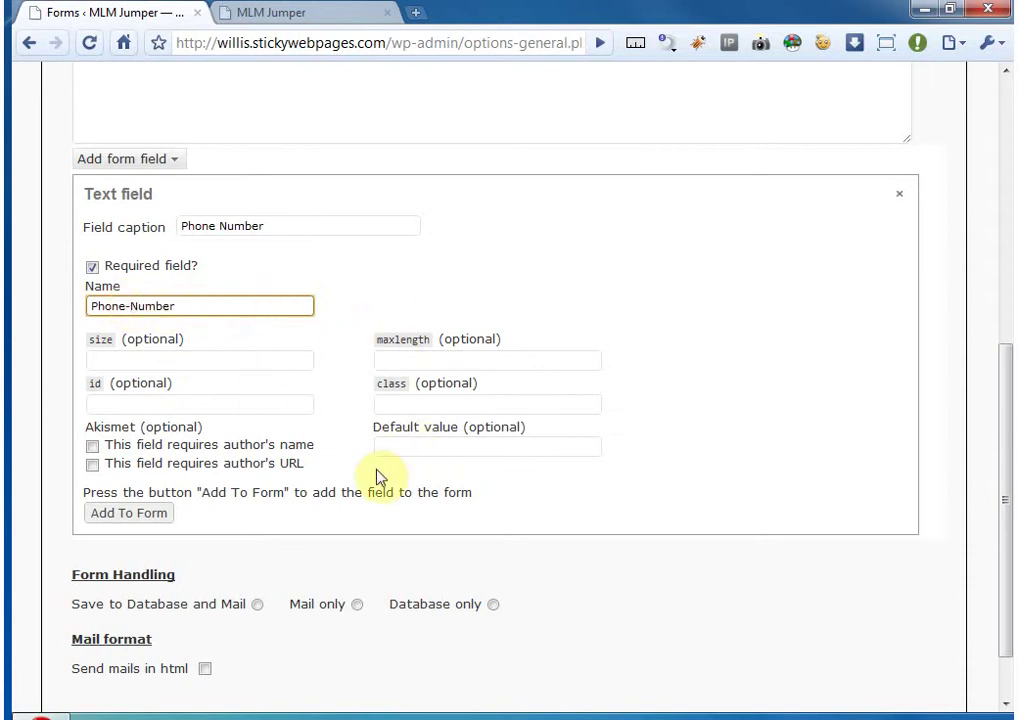
left_click(443, 449)
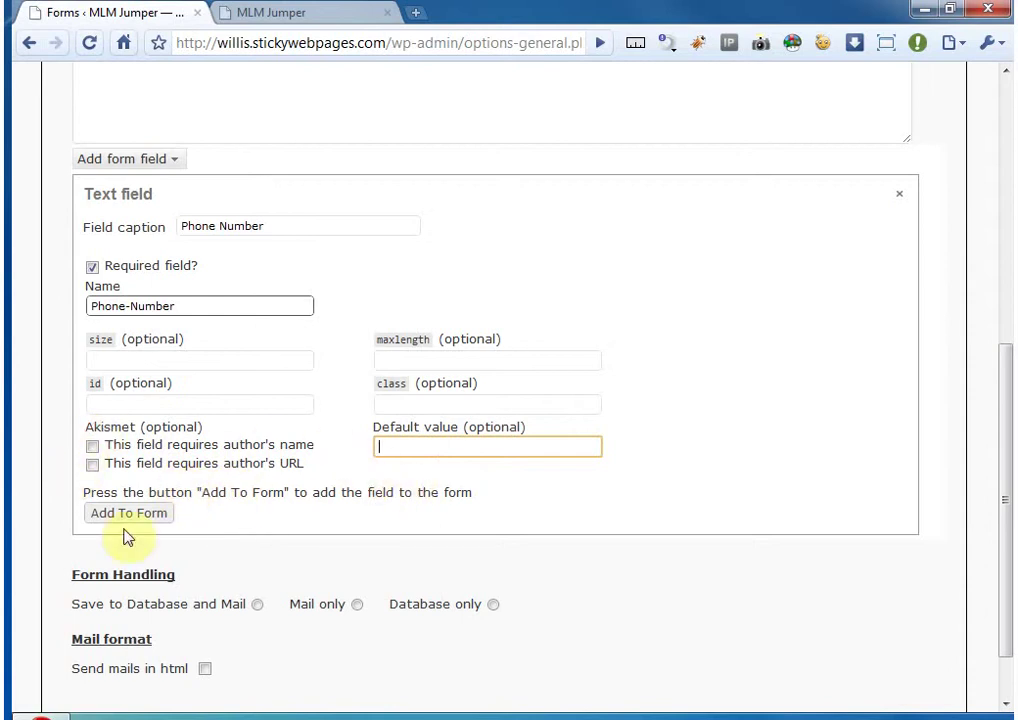
left_click(160, 513)
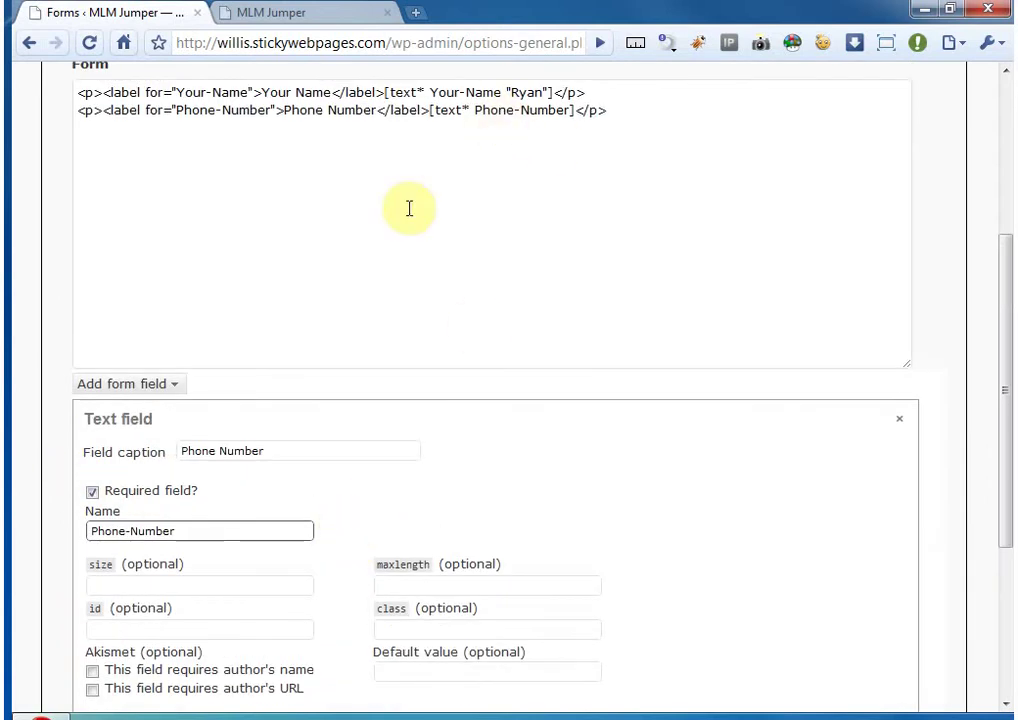
left_click(899, 423)
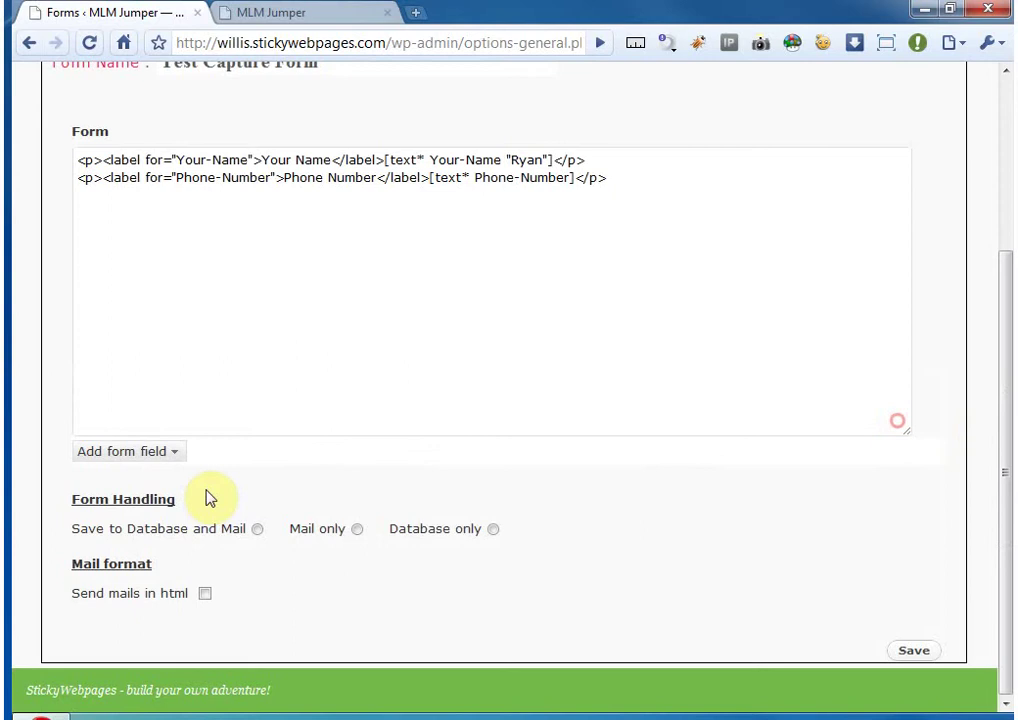
left_click(105, 452)
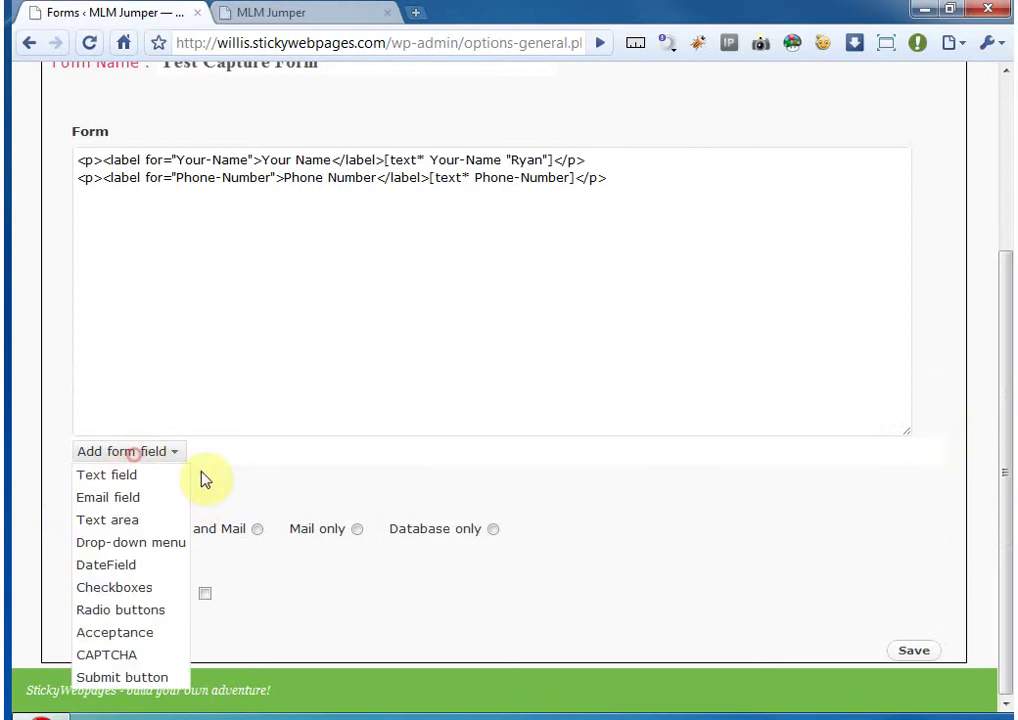
- Start an email field captioned 'Email Address' and mark it required
left_click(134, 496)
left_click(253, 516)
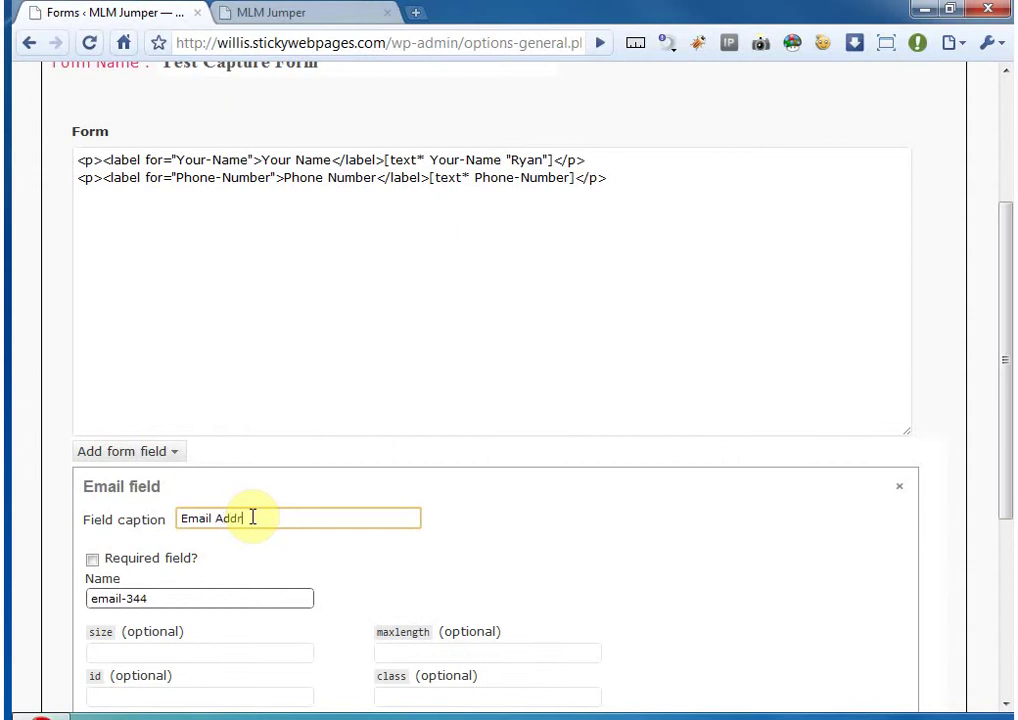
type("Email Address")
left_click(92, 559)
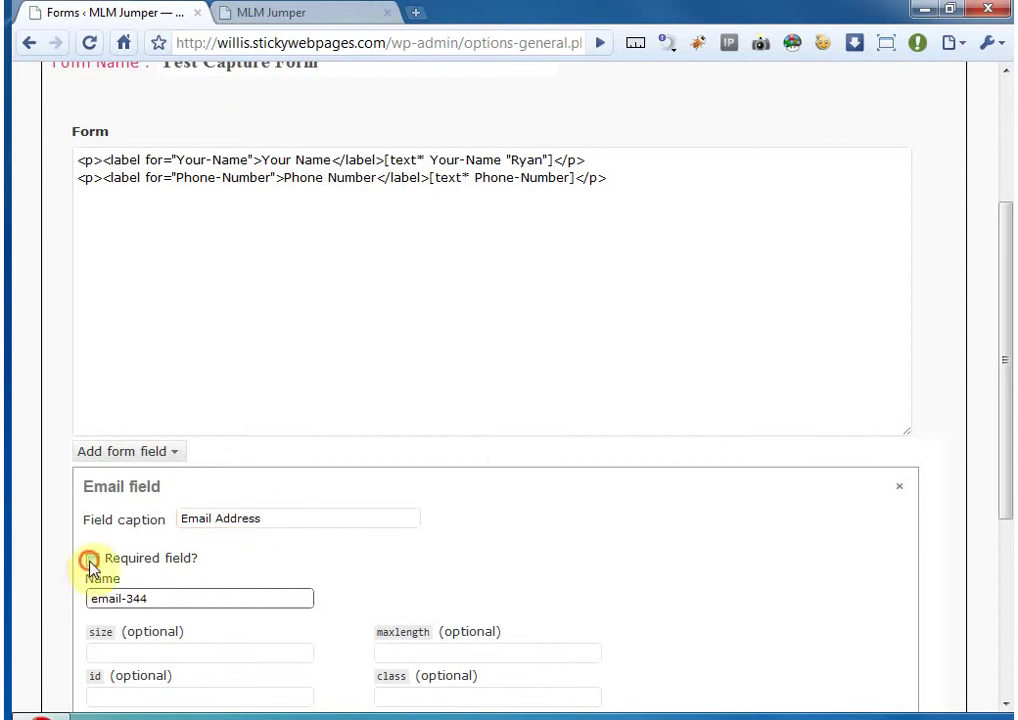
- Rename the field from email-344 to Email-Address and insert it into the form
left_click_drag(176, 593, 86, 602)
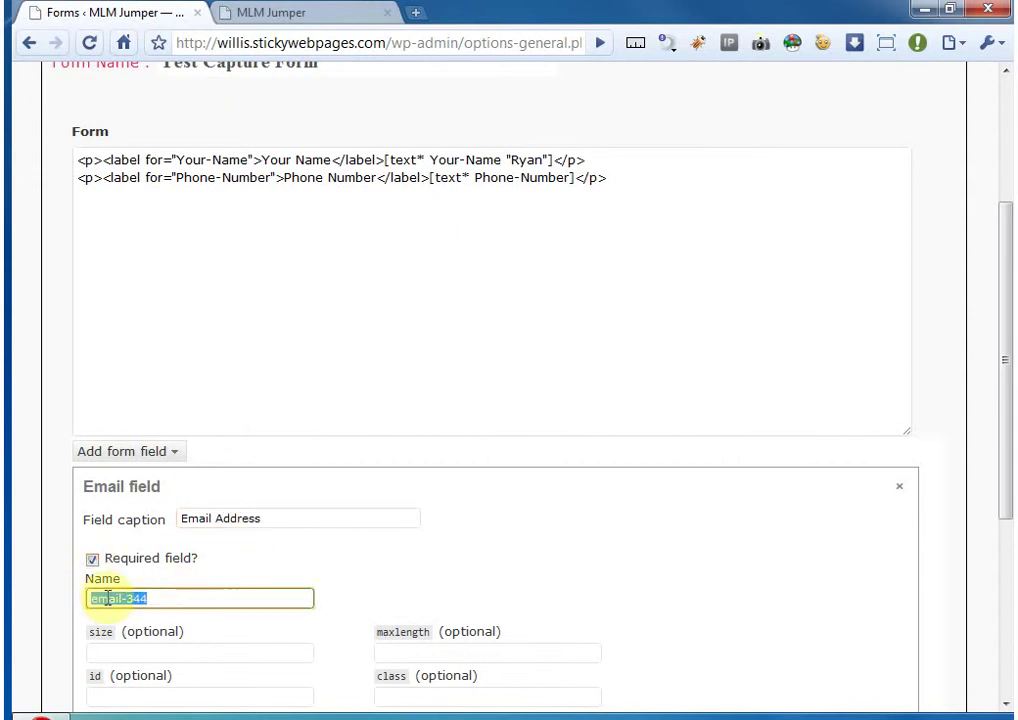
triple_click(257, 520)
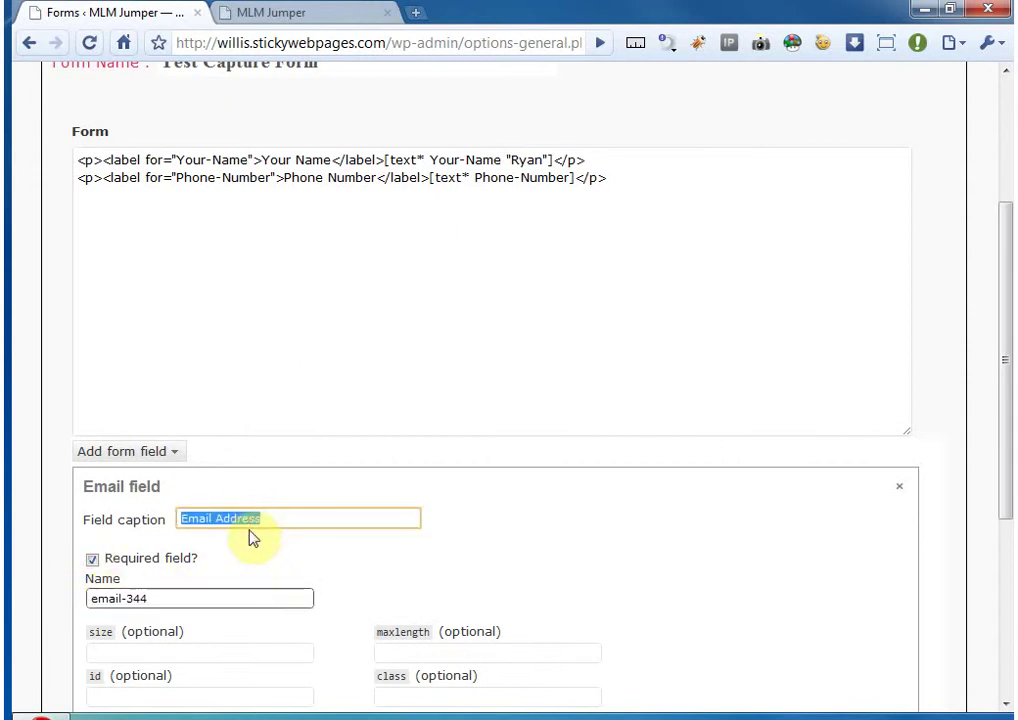
key("ctrl+c")
left_click_drag(159, 602, 88, 600)
key("ctrl+v")
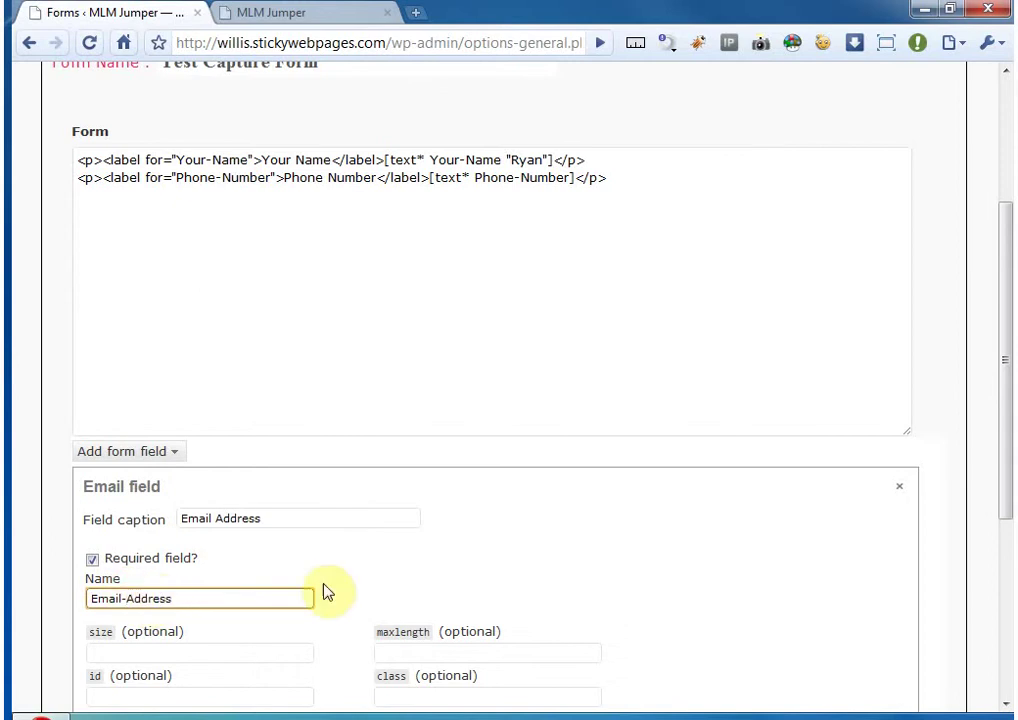
scroll(313, 552, "down", 3)
left_click(409, 491)
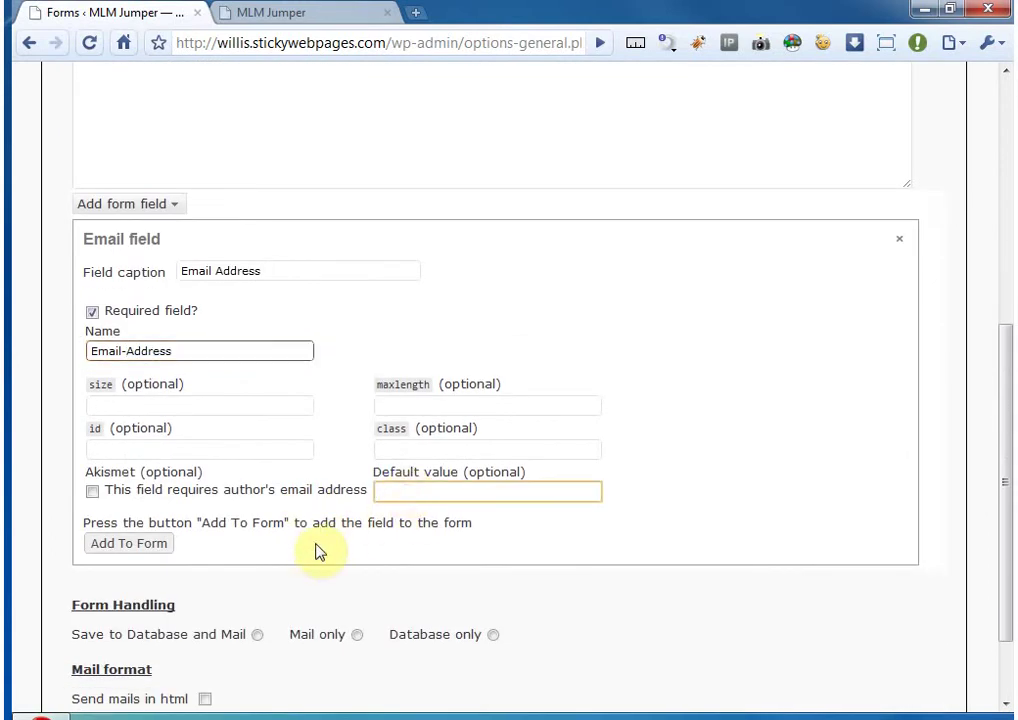
left_click(119, 545)
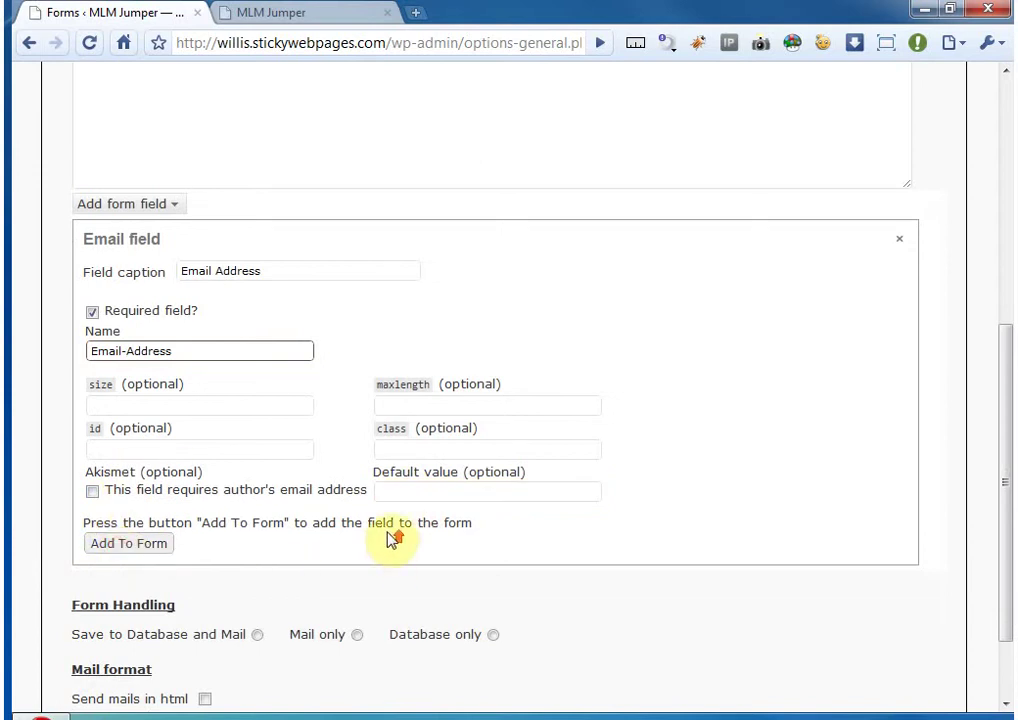
left_click(175, 477)
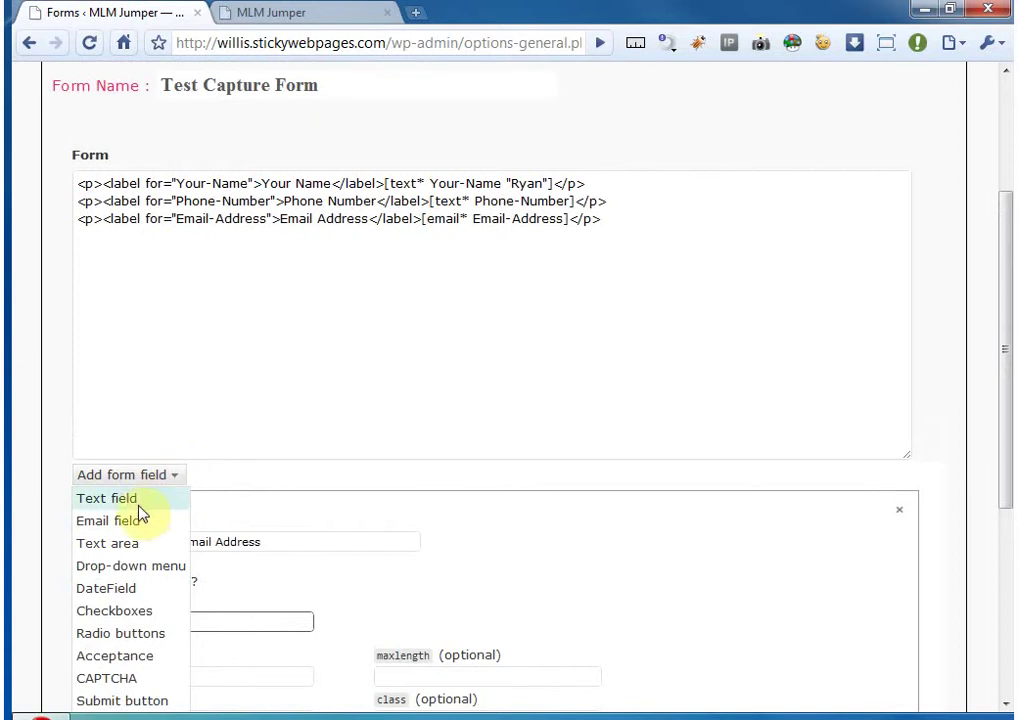
- Add a required text field captioned and named Subject to the Test Capture Form
left_click(132, 500)
scroll(250, 518, "down", 1)
left_click(219, 474)
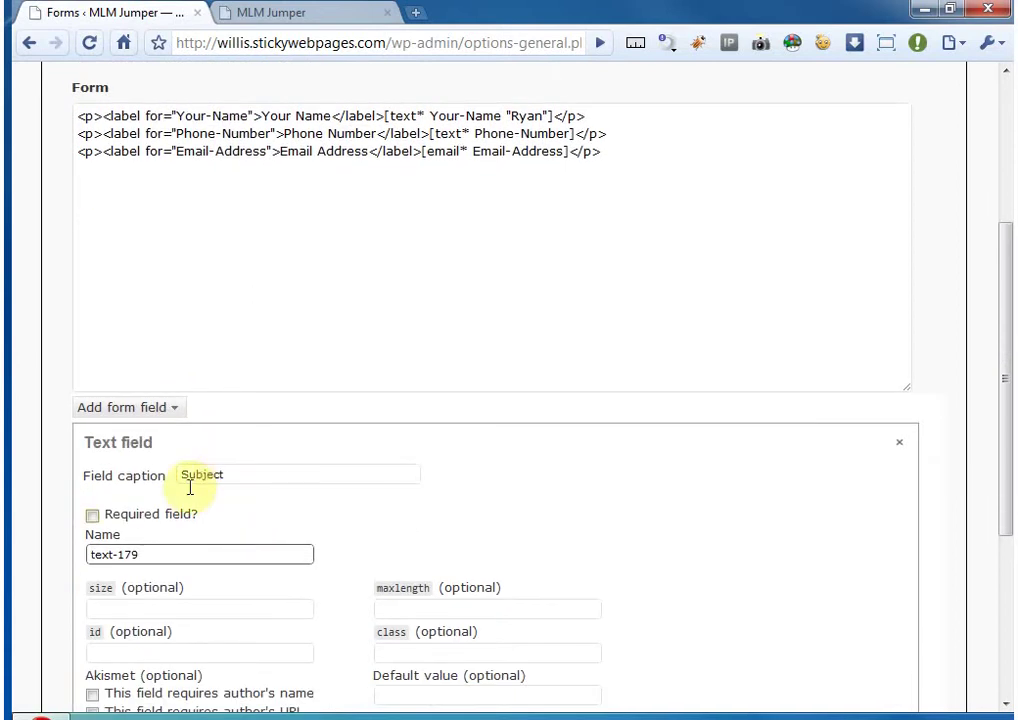
scroll(143, 527, "down", 1)
left_click_drag(155, 464, 76, 469)
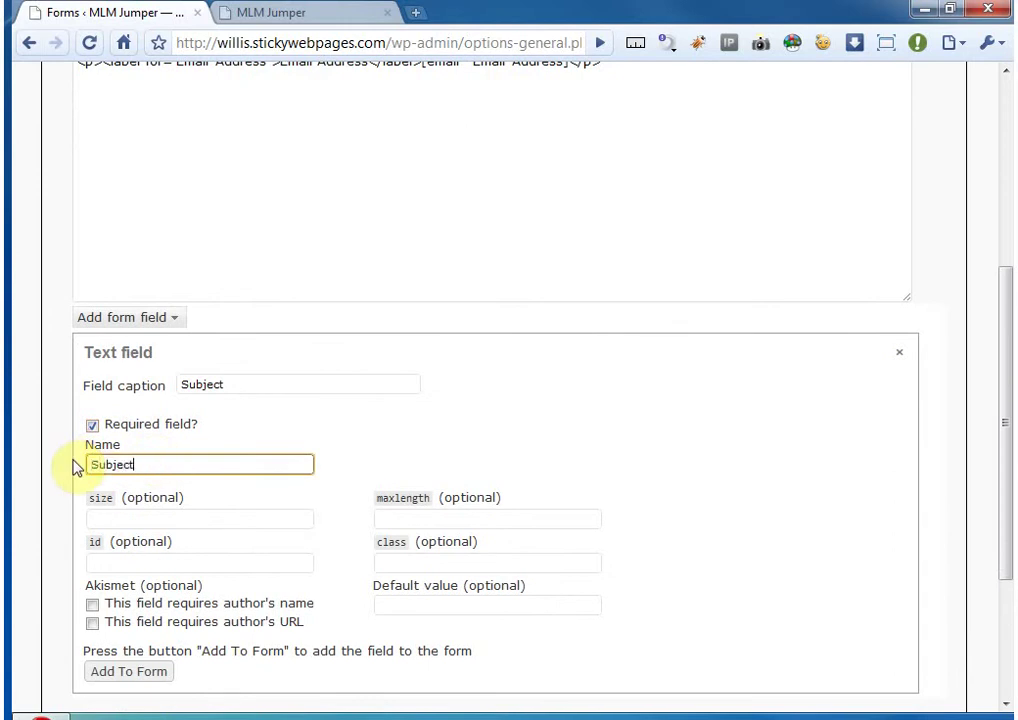
type("Subject")
scroll(200, 450, "down", 1)
left_click(155, 583)
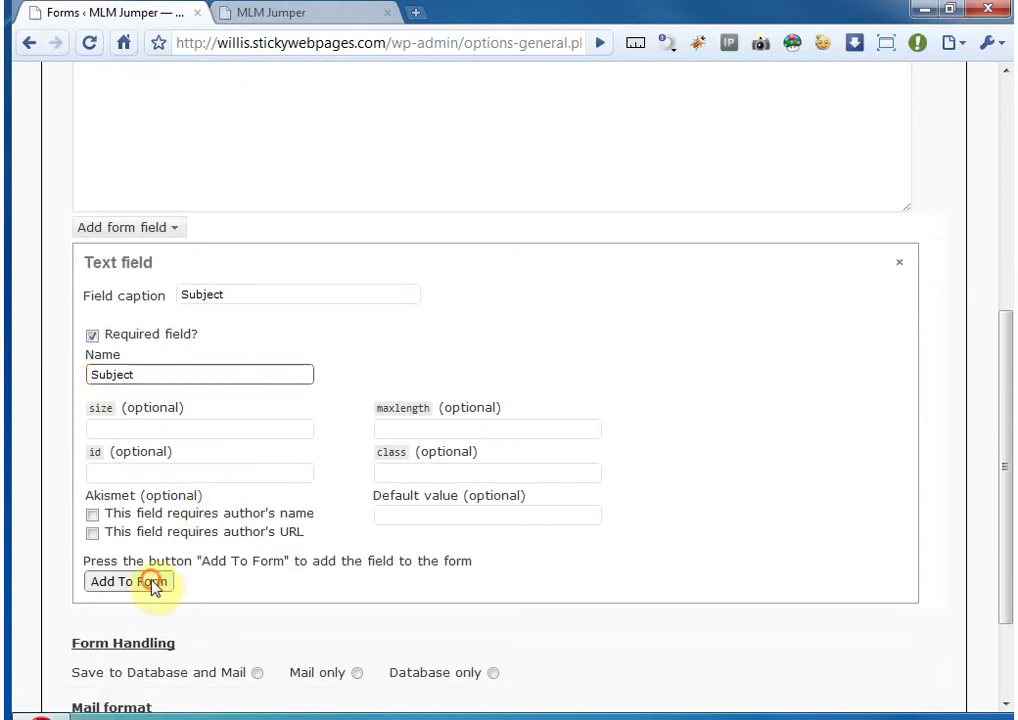
scroll(186, 582, "up", 2)
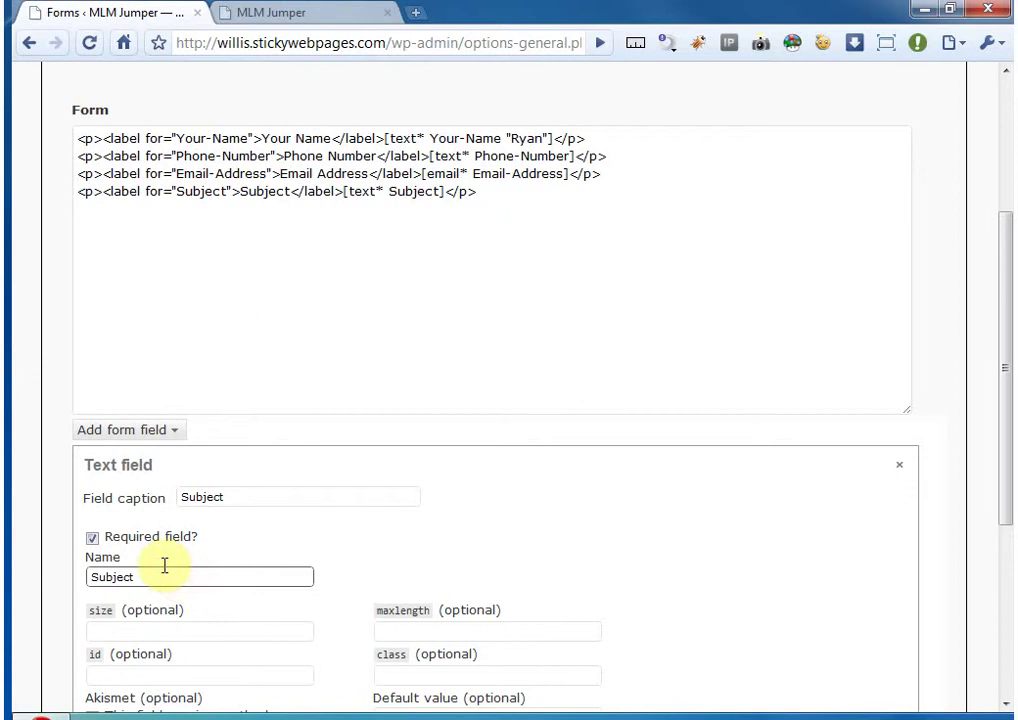
left_click(176, 429)
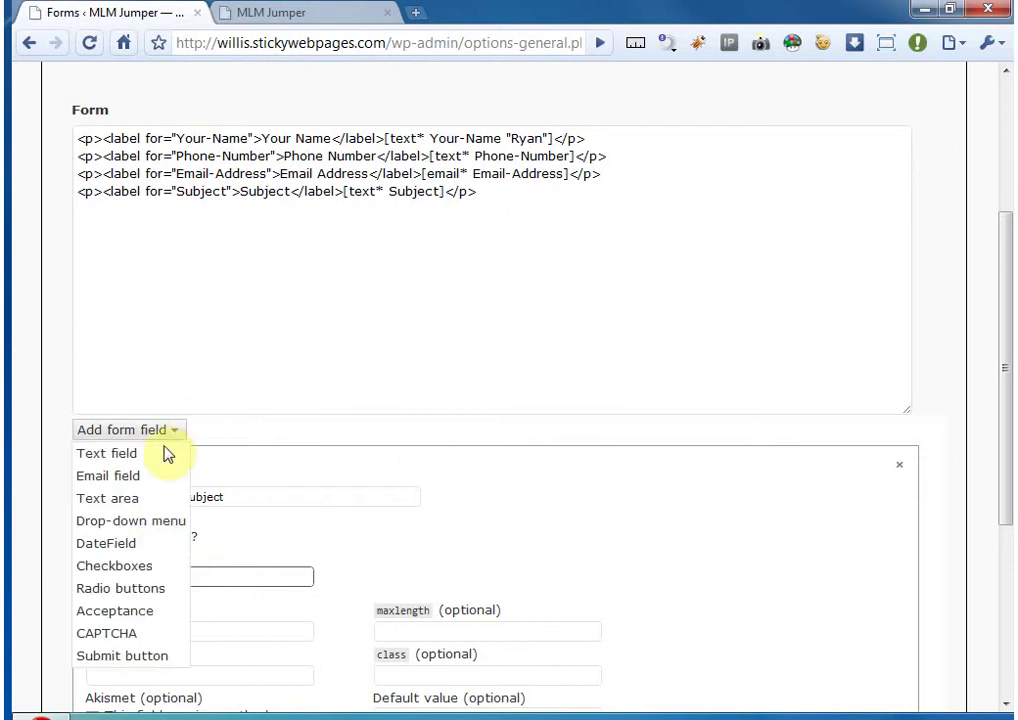
- Add a Message text area field named Message to the form
left_click(134, 499)
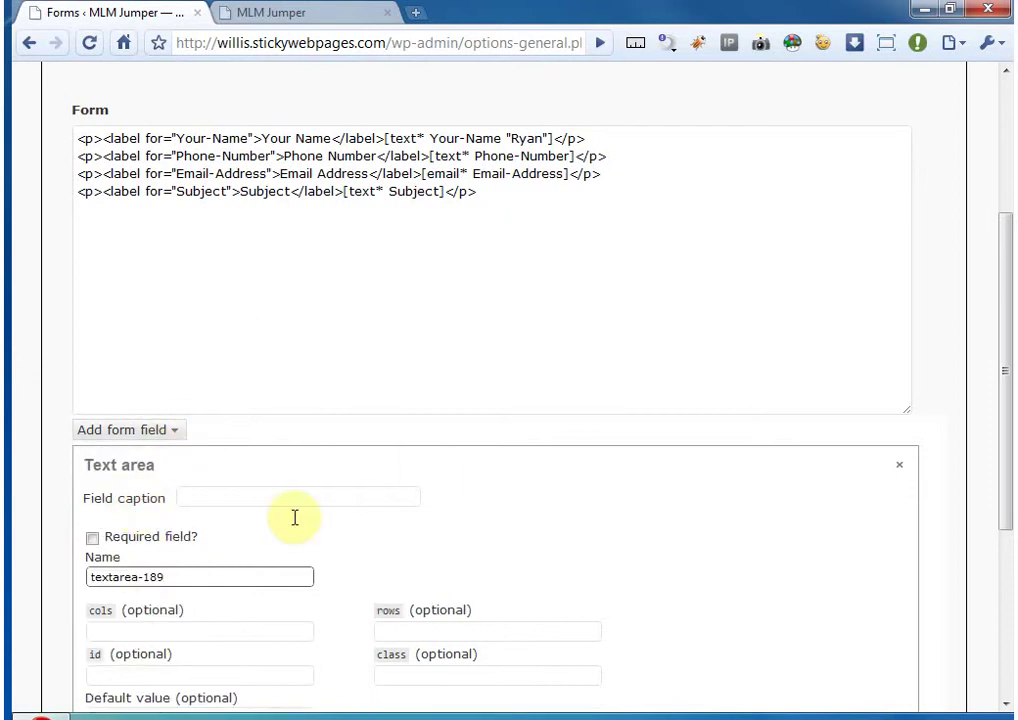
scroll(295, 517, "down", 1)
left_click(215, 425)
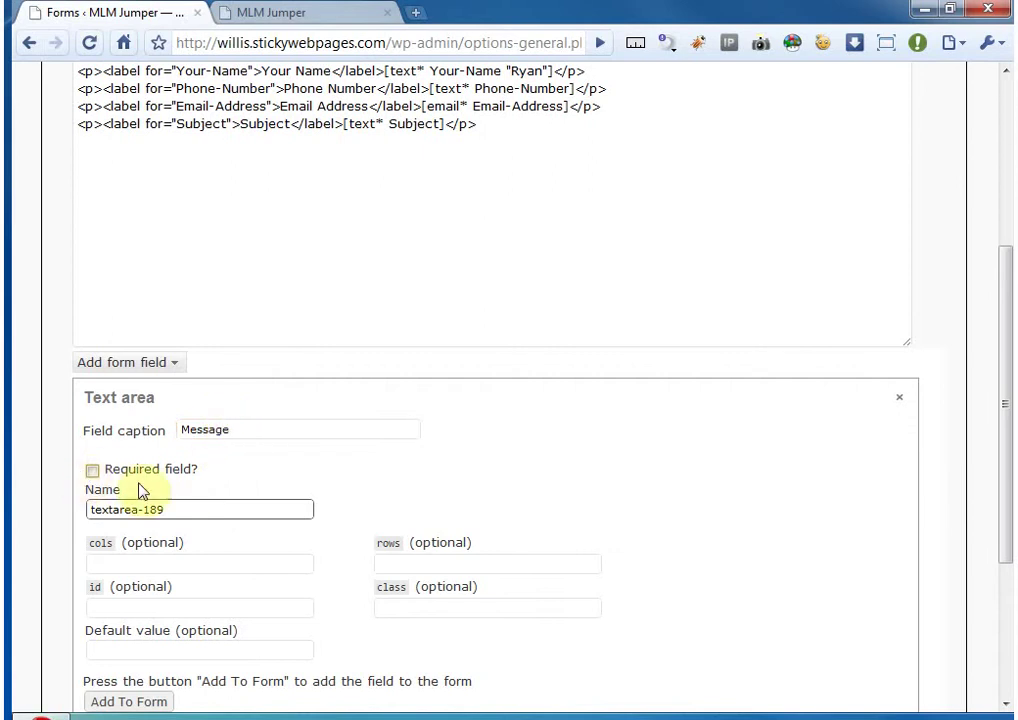
left_click_drag(177, 509, 111, 508)
type("Message")
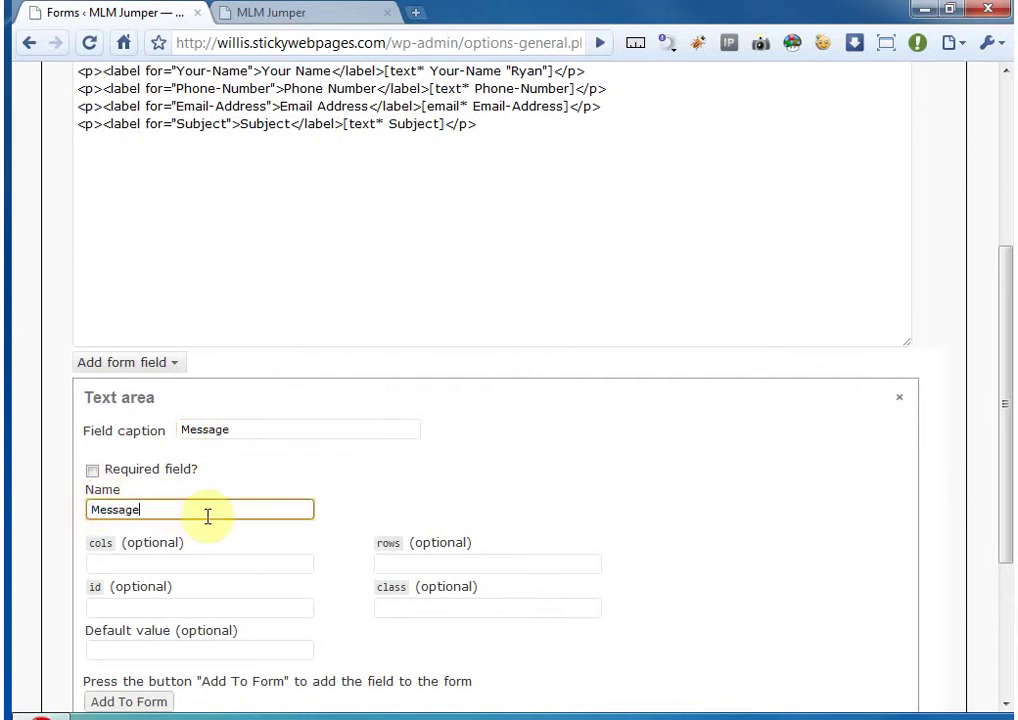
scroll(215, 518, "down", 3)
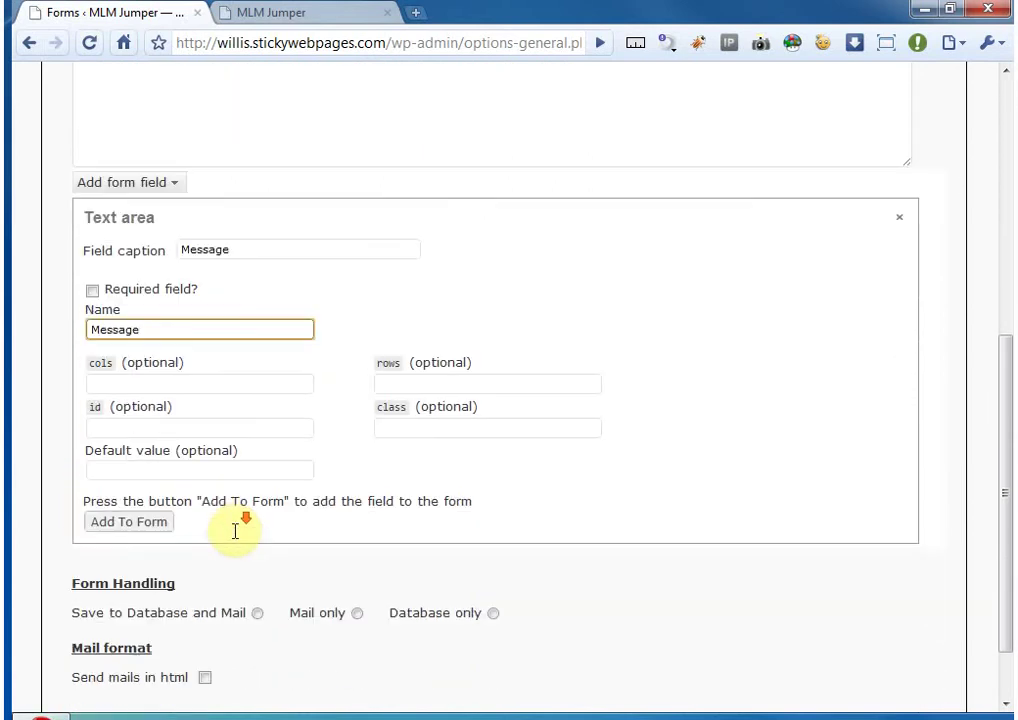
left_click(131, 524)
- Close the text area settings panel and check the five-line form code
scroll(300, 472, "up", 5)
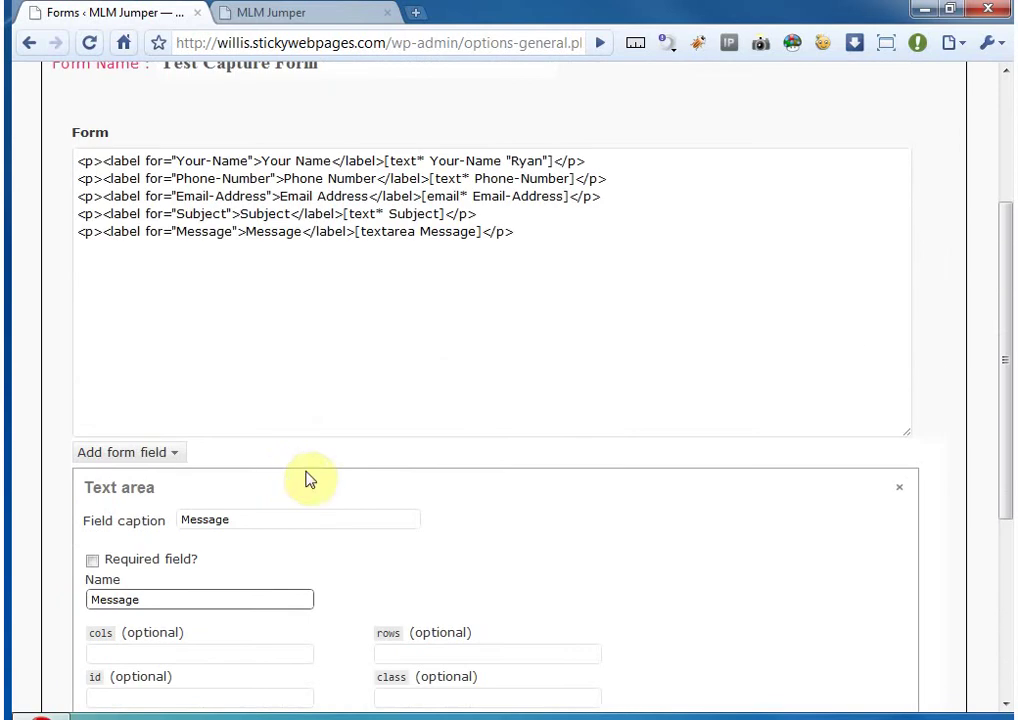
left_click(901, 486)
scroll(416, 470, "up", 3)
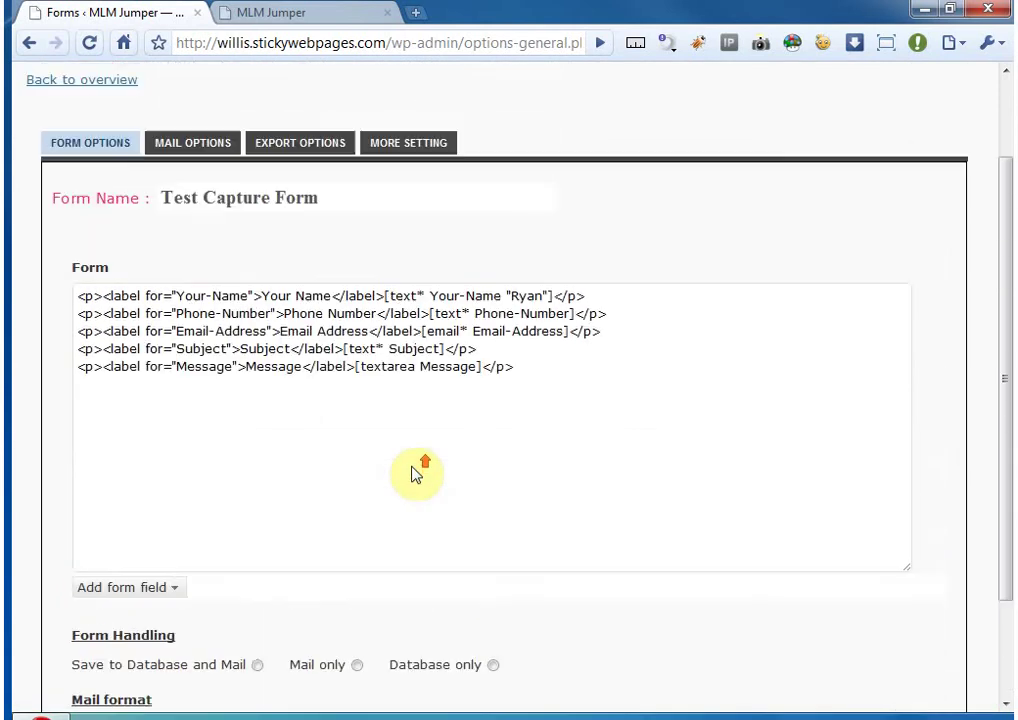
left_click_drag(537, 396, 75, 318)
left_click(586, 386)
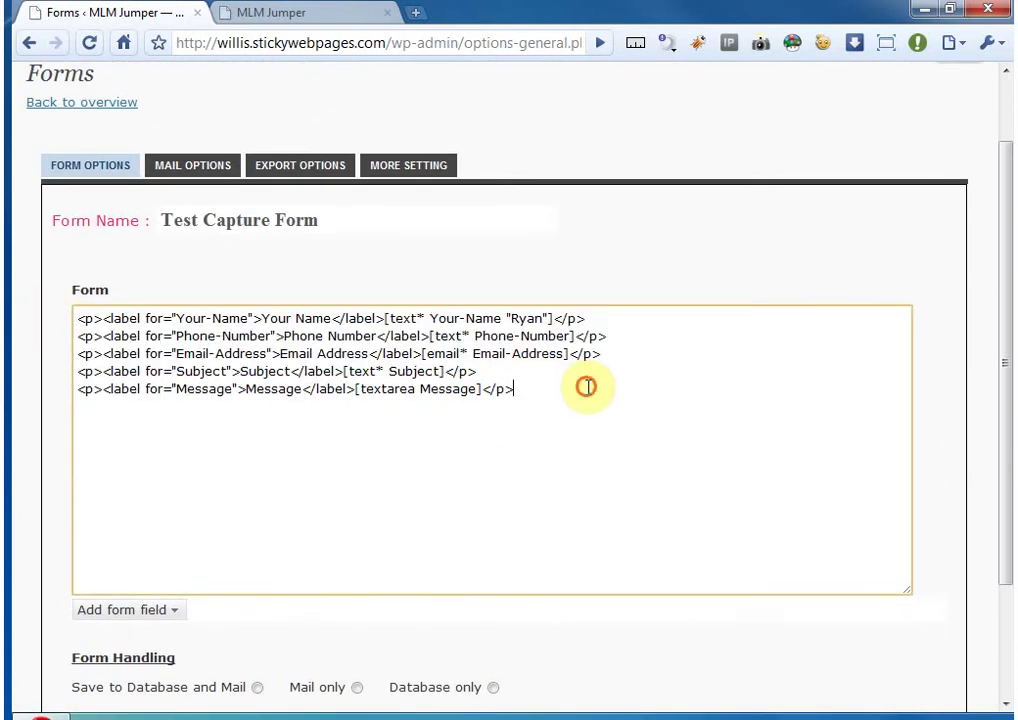
scroll(298, 420, "down", 2)
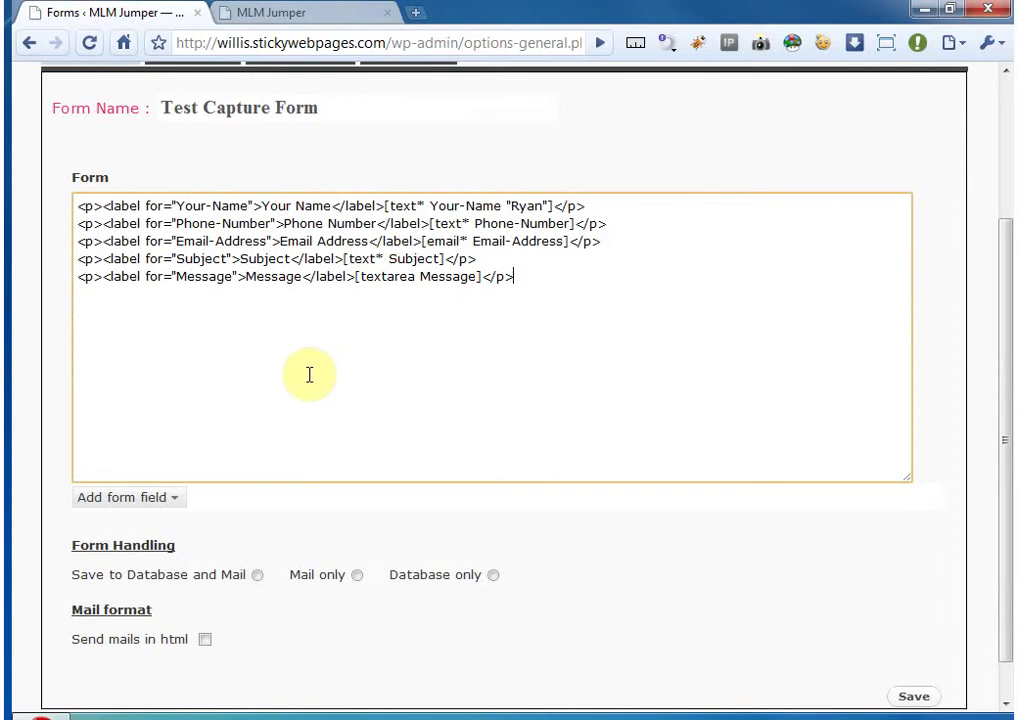
- Add a Send Form submit button captioned 'Click here to' to the form
left_click(167, 498)
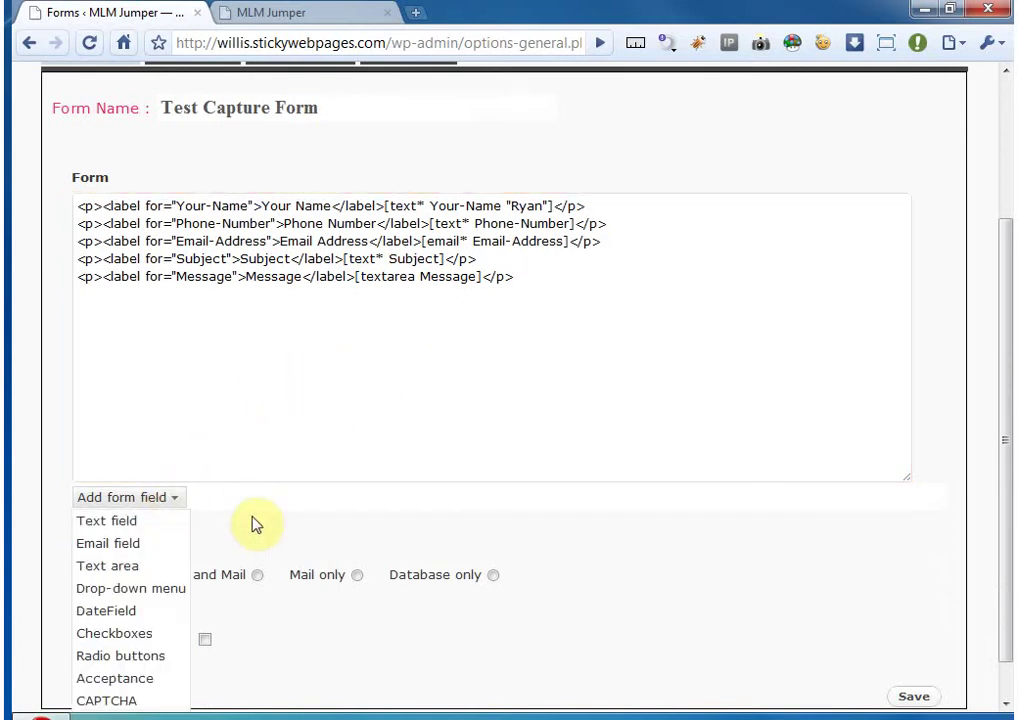
scroll(220, 530, "down", 1)
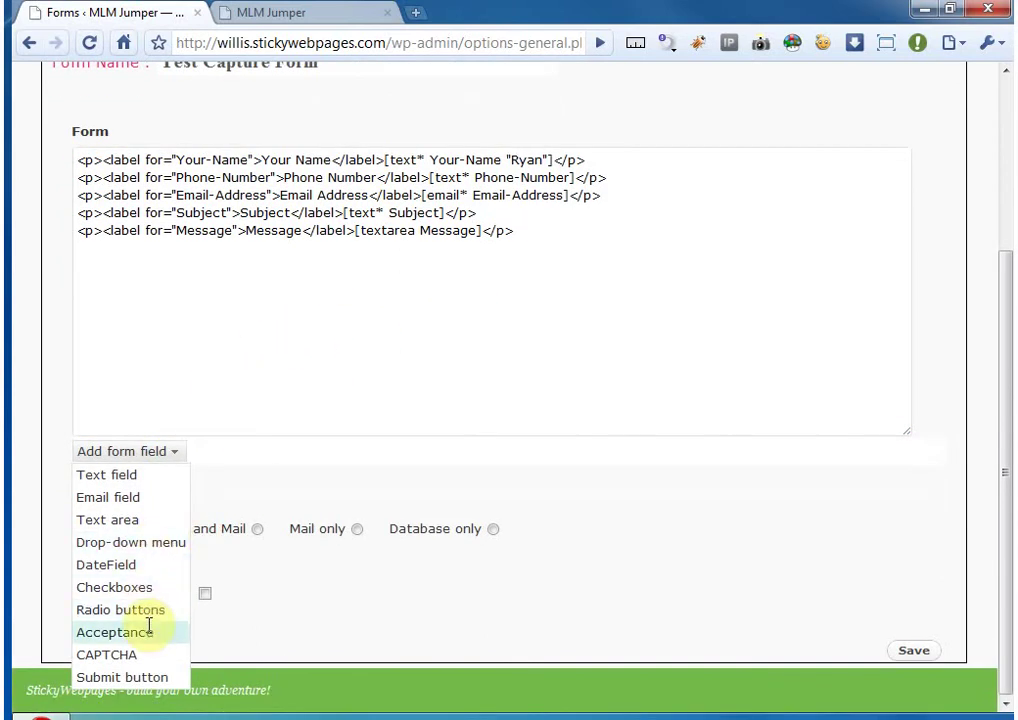
left_click(113, 679)
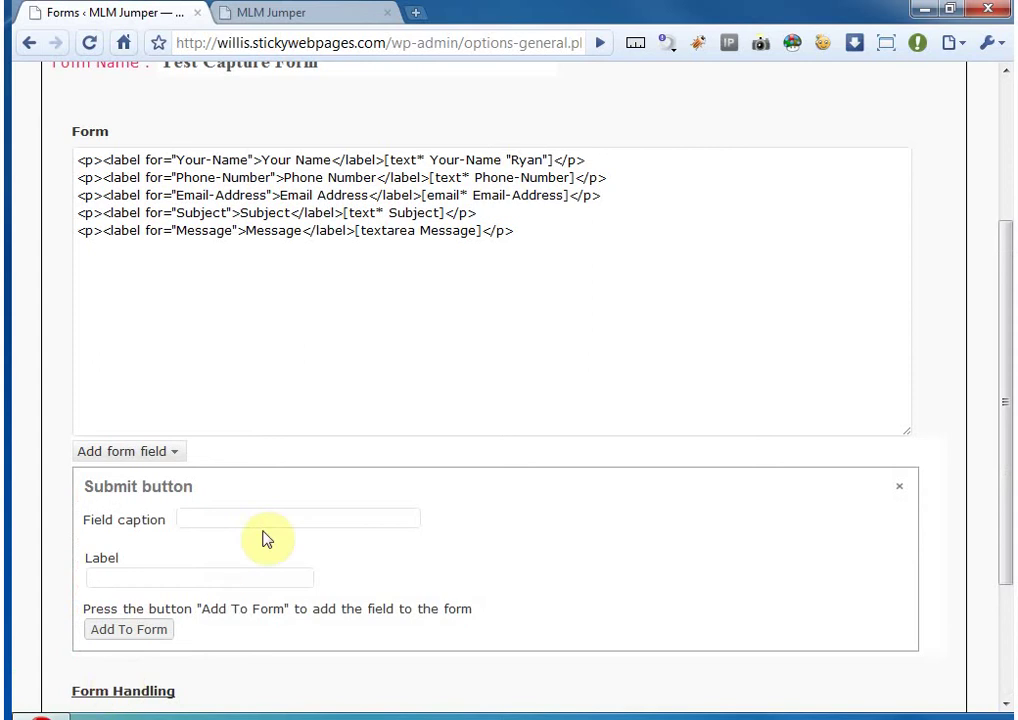
scroll(266, 538, "down", 2)
left_click(219, 427)
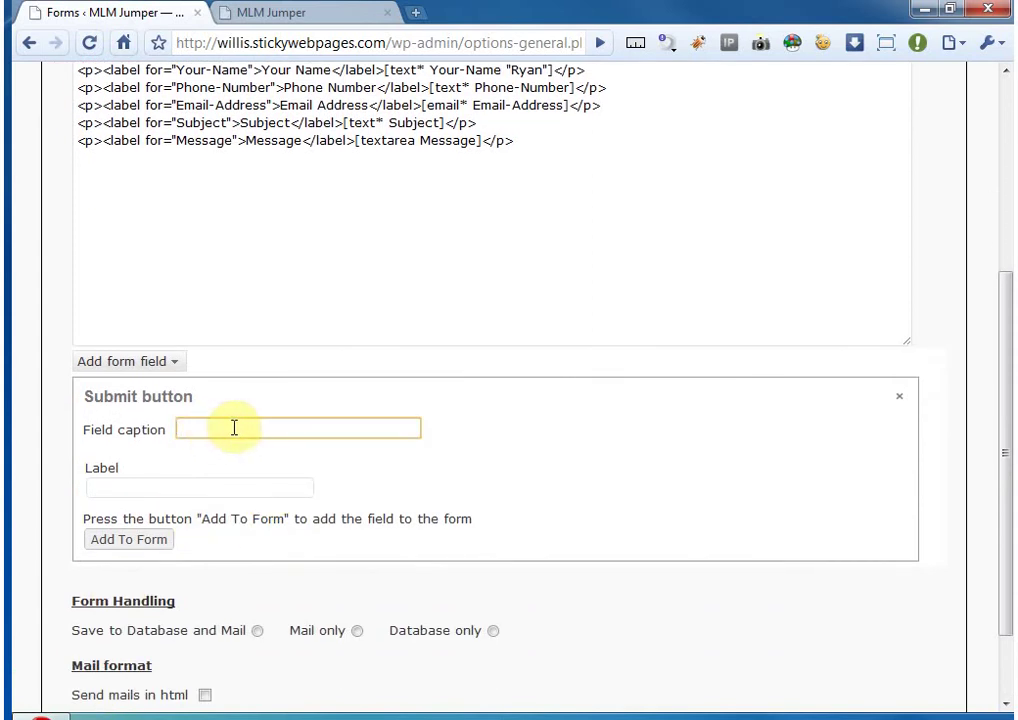
left_click(148, 485)
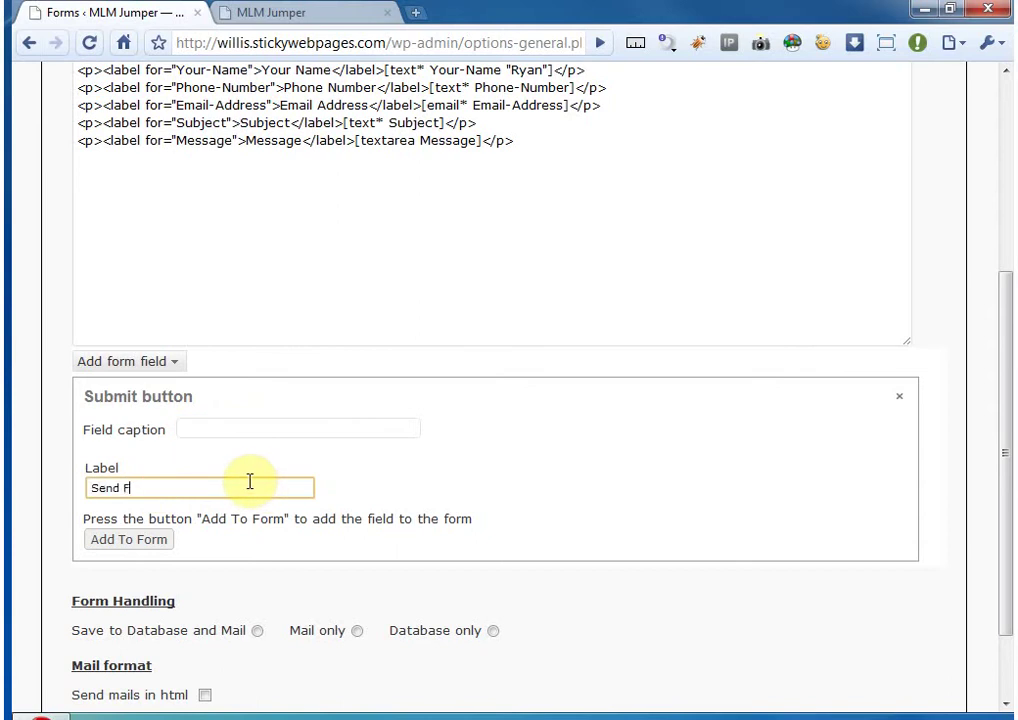
left_click(257, 429)
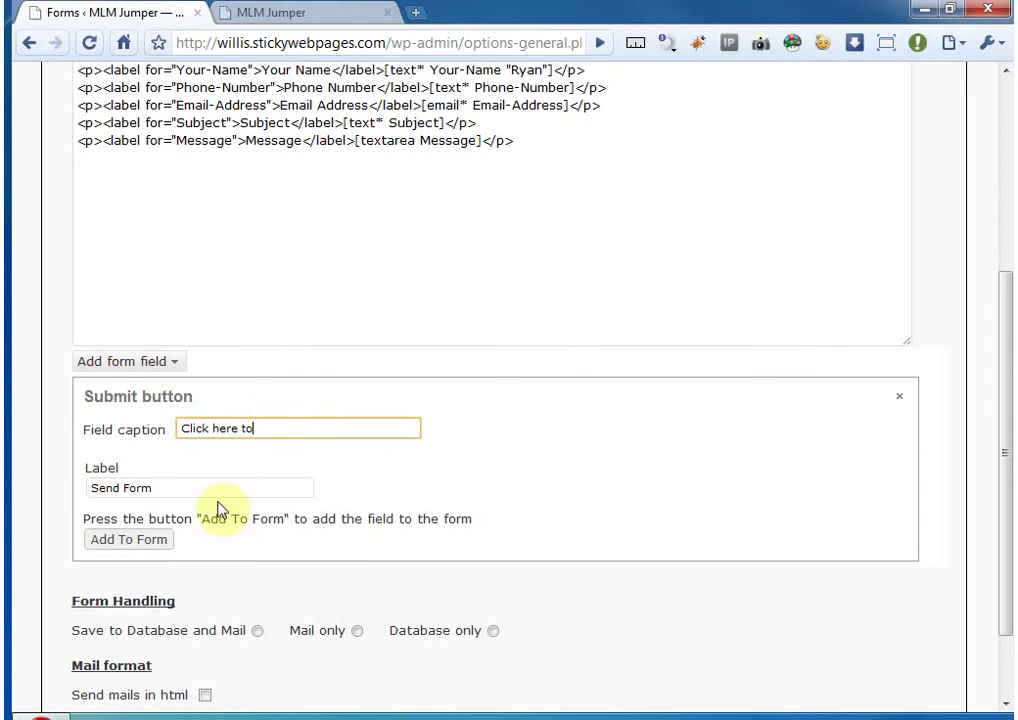
scroll(220, 511, "down", 2)
left_click(155, 437)
- Check the new submit line in the form code and close the submit button settings
scroll(273, 454, "up", 3)
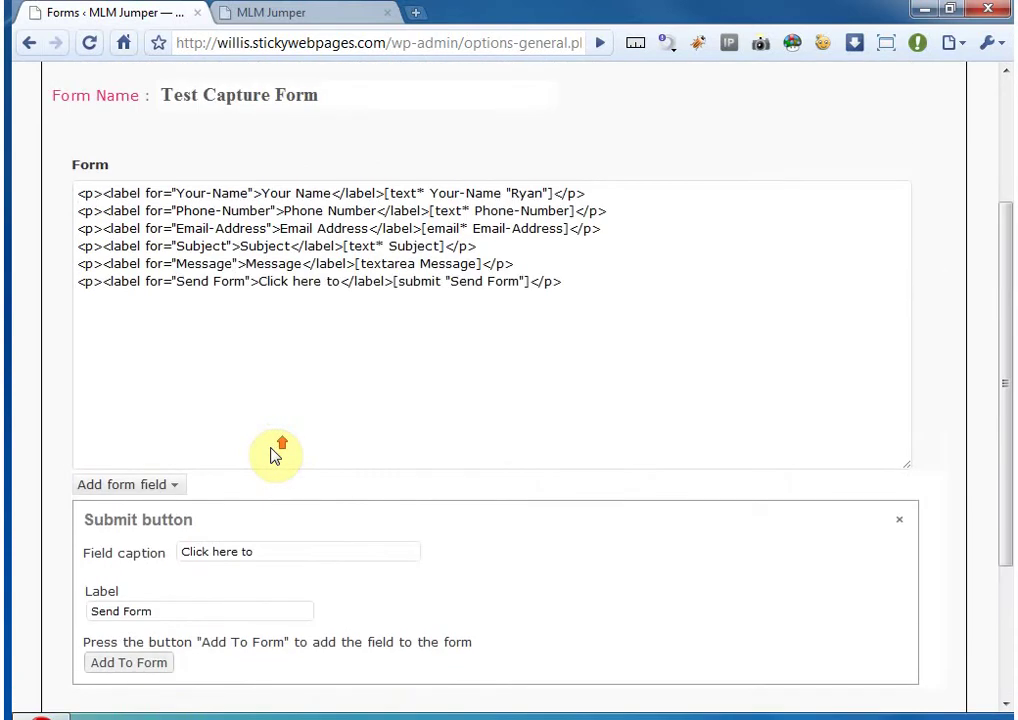
left_click_drag(587, 283, 343, 276)
left_click(338, 281)
scroll(1000, 470, "down", 1)
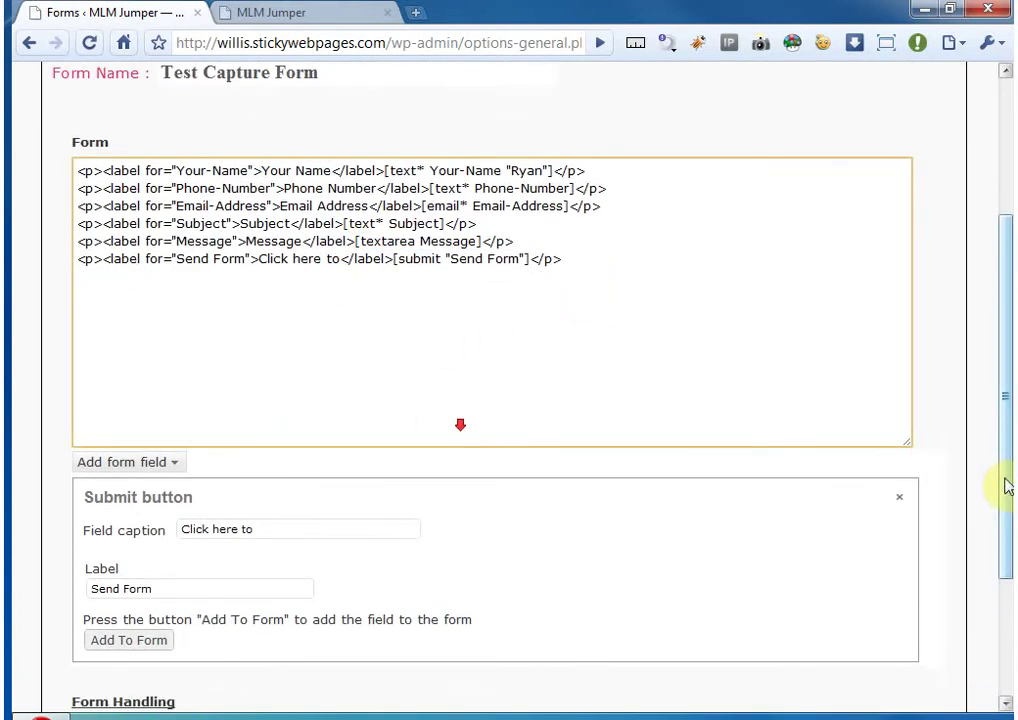
left_click(901, 496)
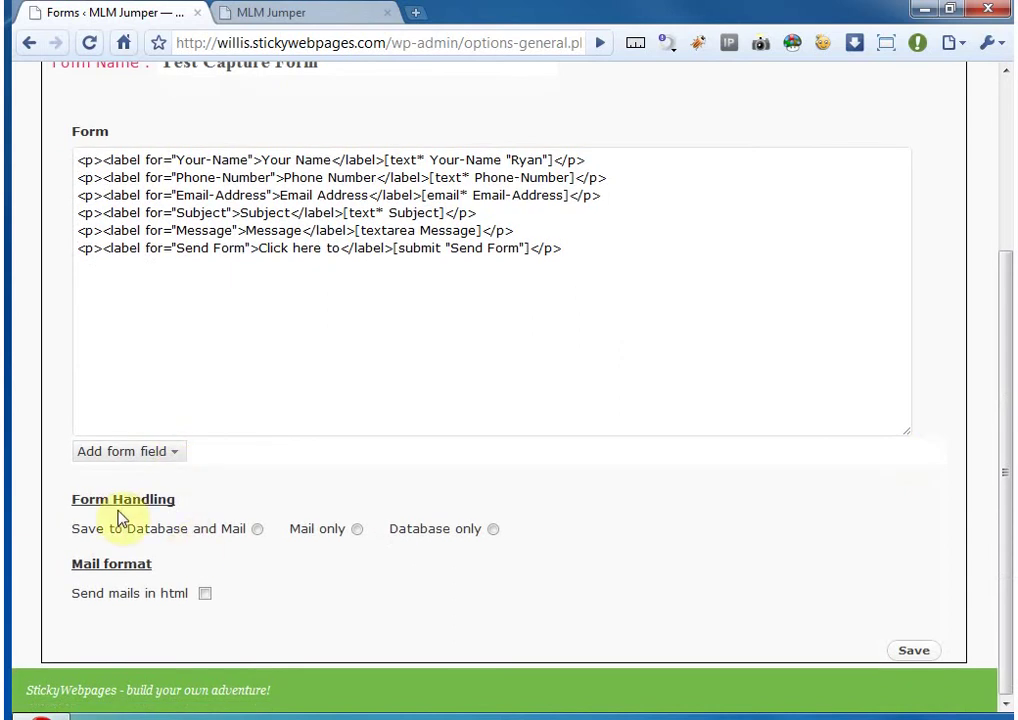
- Set Form Handling to Save to Database and Mail
left_click_drag(68, 499, 201, 512)
left_click(201, 512)
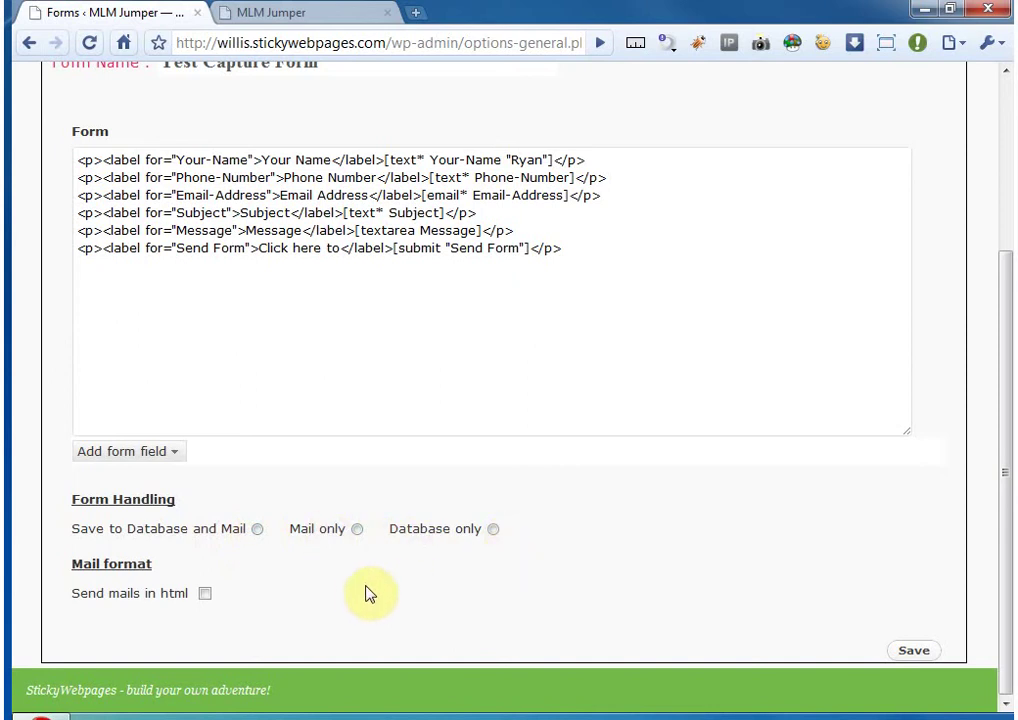
left_click(492, 531)
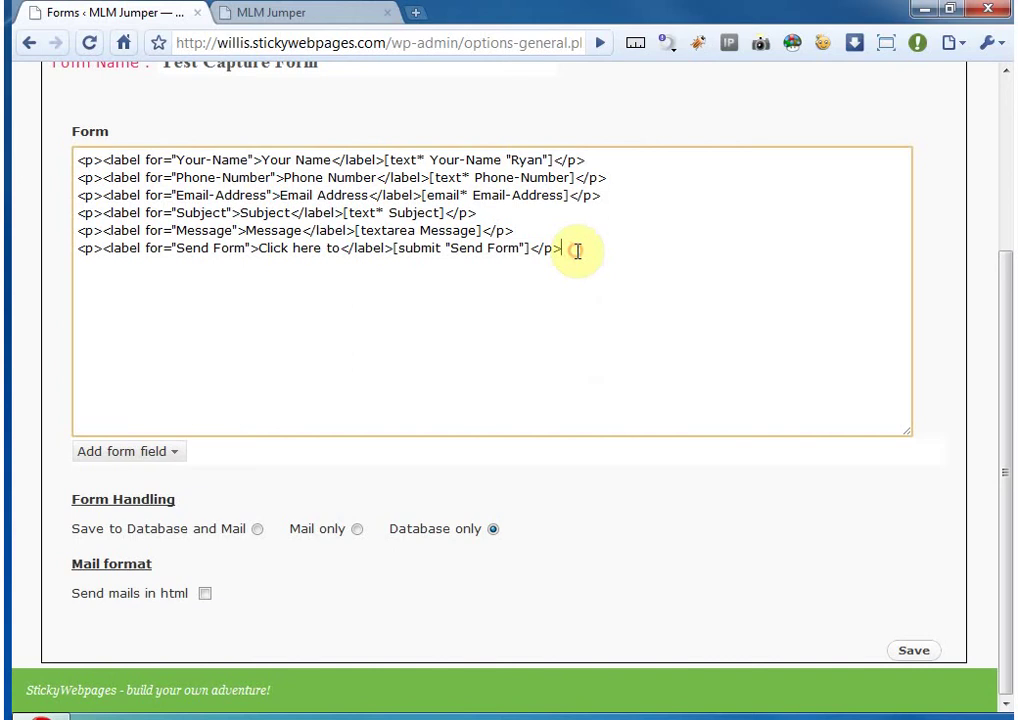
mouse_move(579, 250)
left_mouse_down()
mouse_move(107, 189)
mouse_move(75, 163)
mouse_move(579, 250)
left_mouse_up()
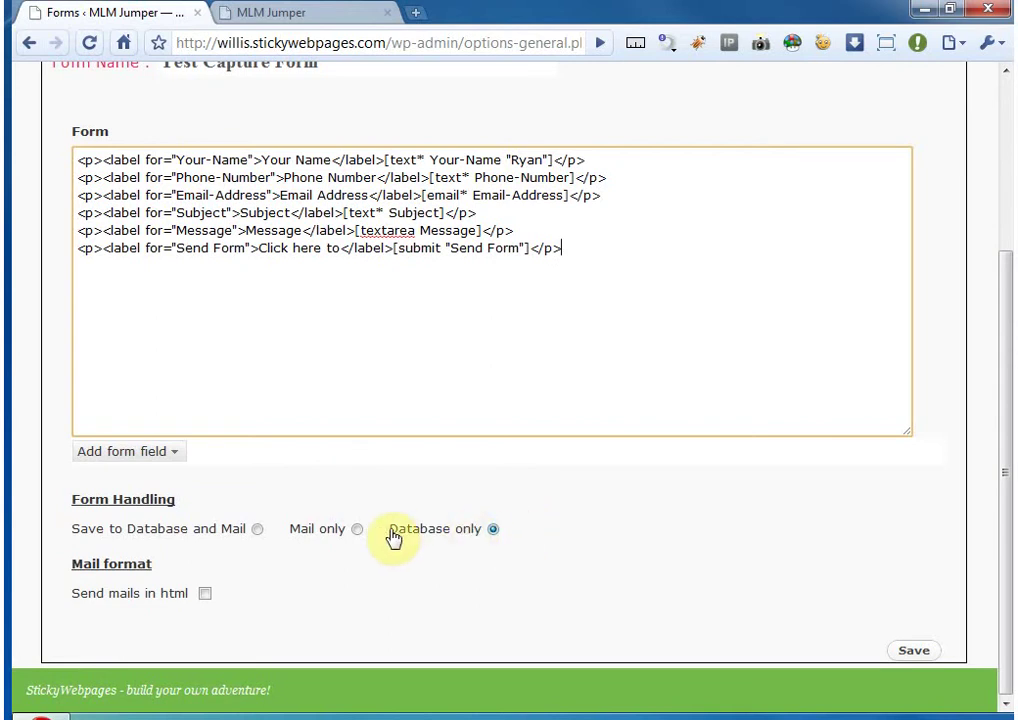
left_click(357, 529)
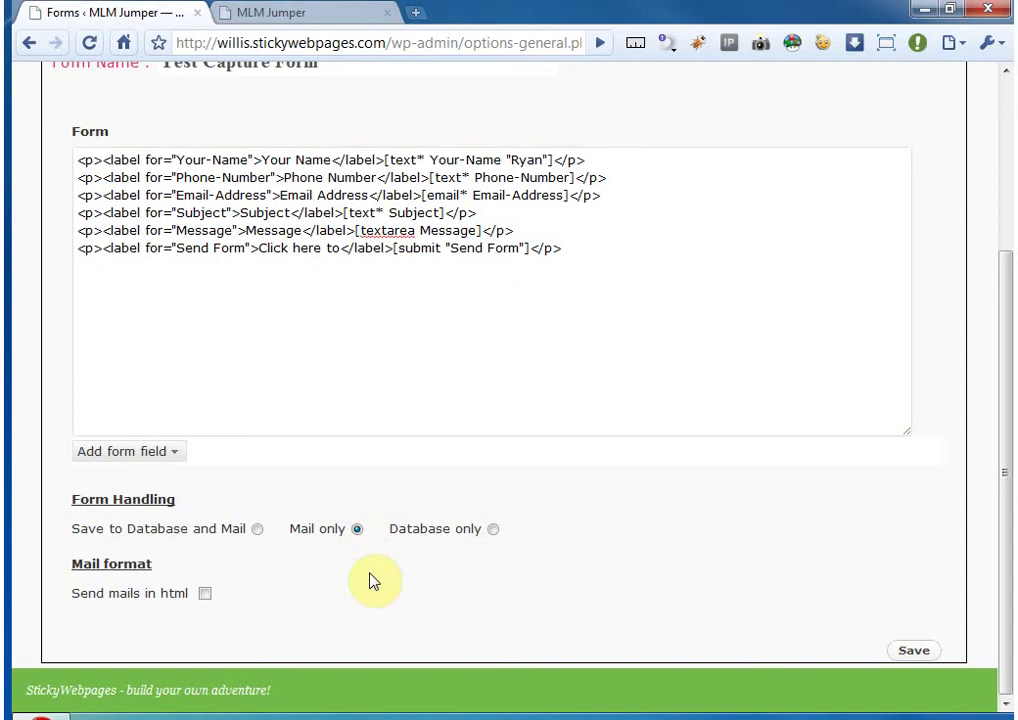
left_click(257, 529)
- Uncheck Send mails in html
left_click_drag(64, 566, 164, 566)
left_click(162, 563)
left_click_drag(59, 593, 248, 593)
left_click(248, 593)
left_click(205, 594)
scroll(272, 615, "up", 3)
scroll(272, 615, "down", 3)
scroll(250, 588, "up", 3)
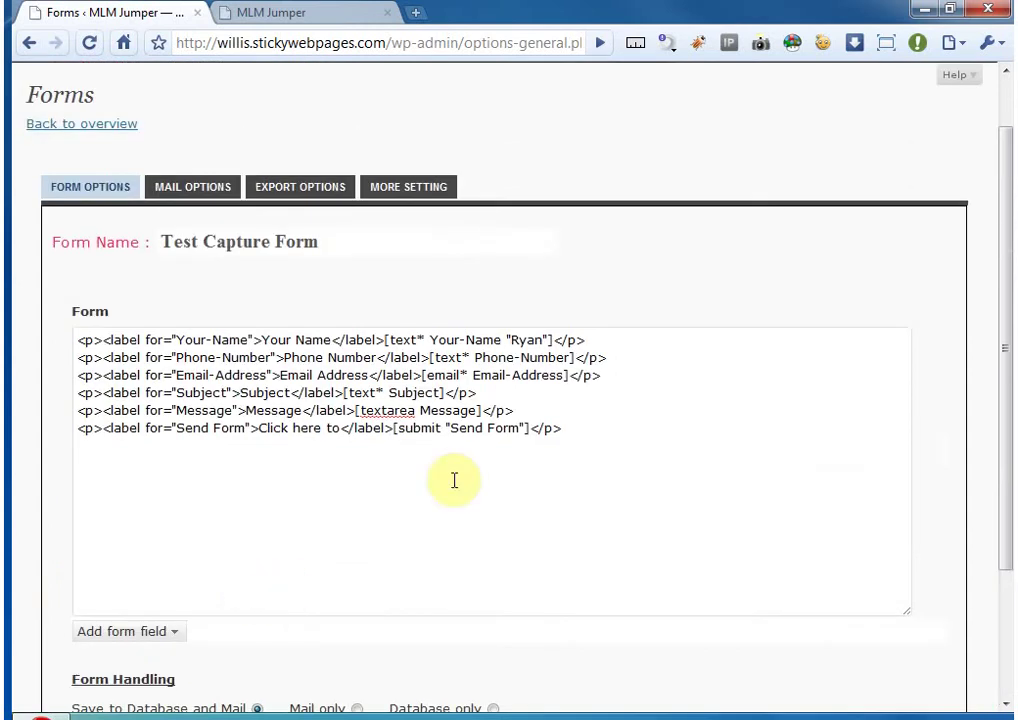
left_click(186, 189)
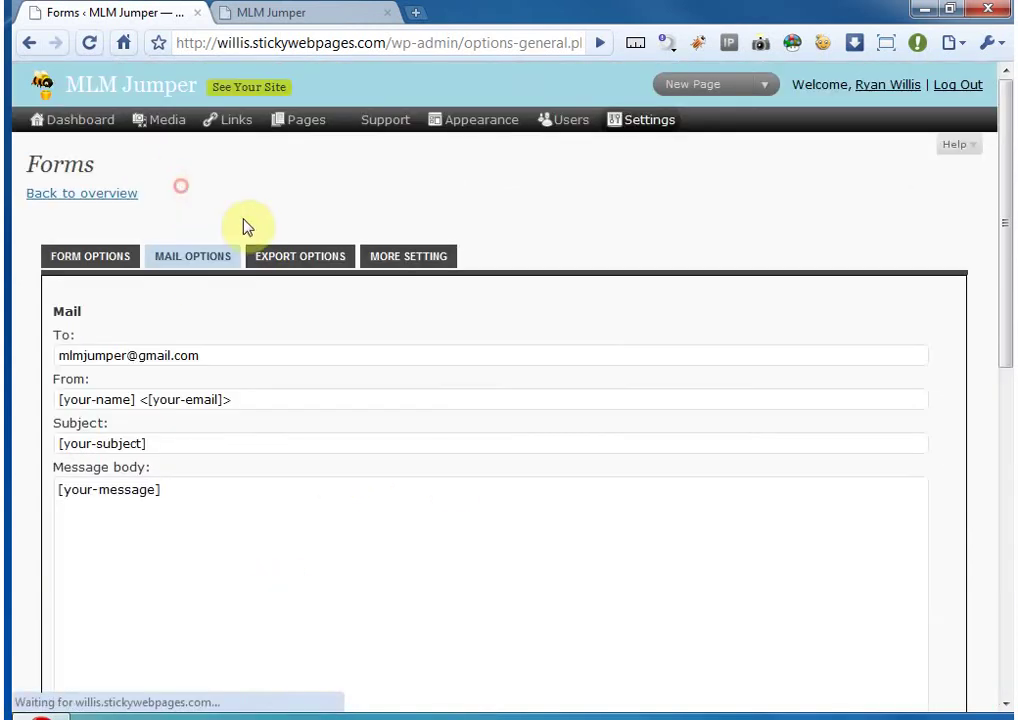
scroll(28, 340, "down", 3)
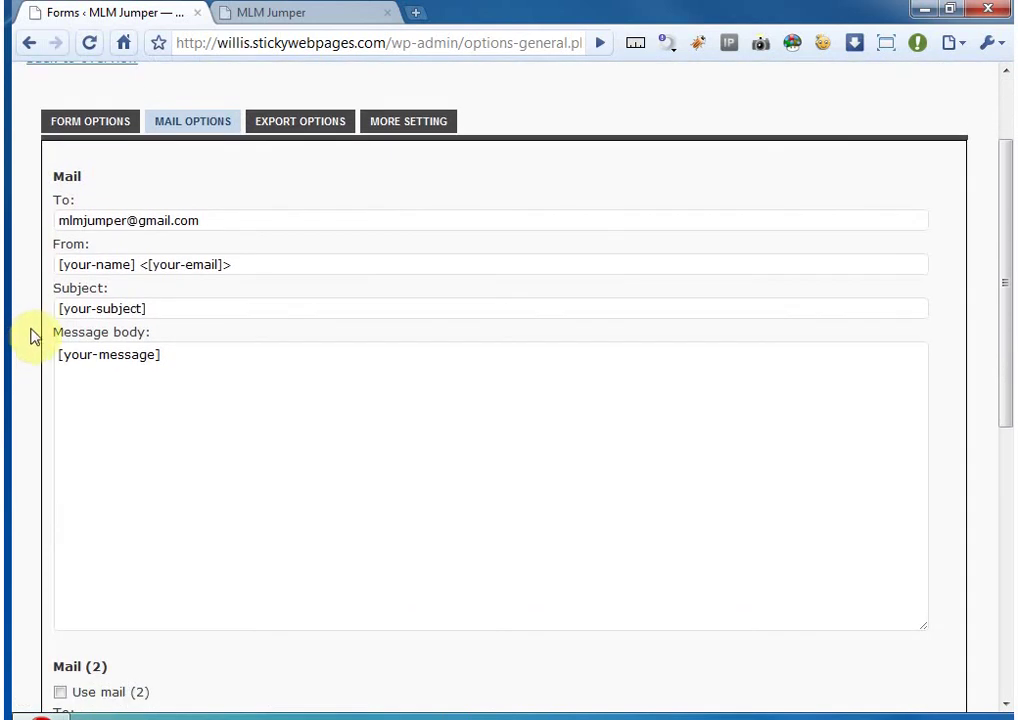
left_click(211, 217)
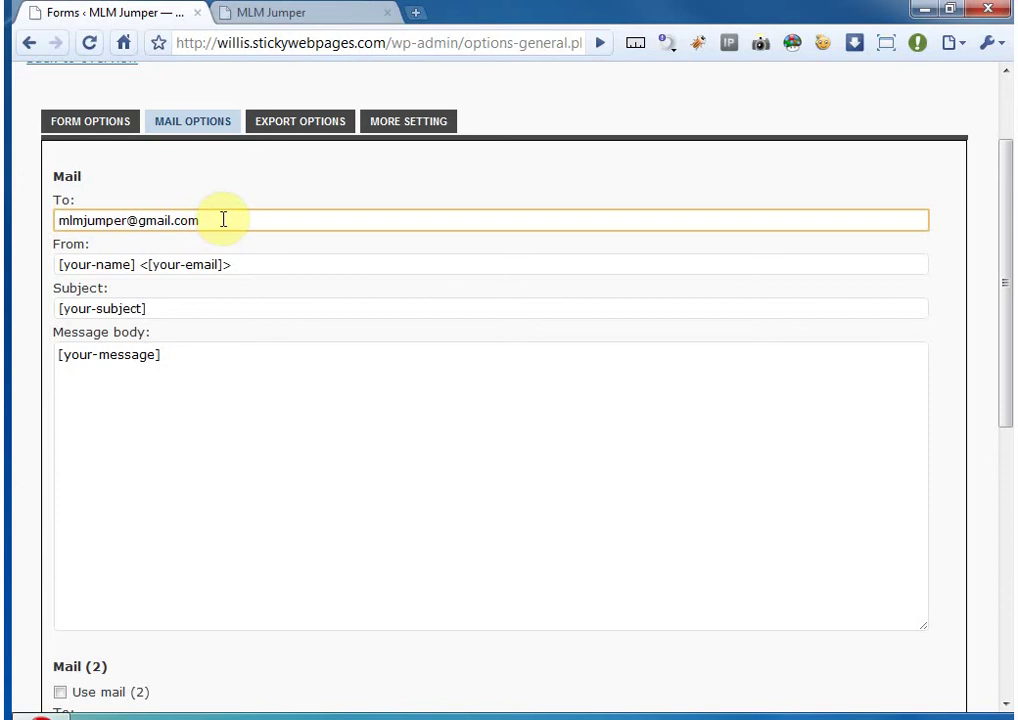
left_click(222, 220)
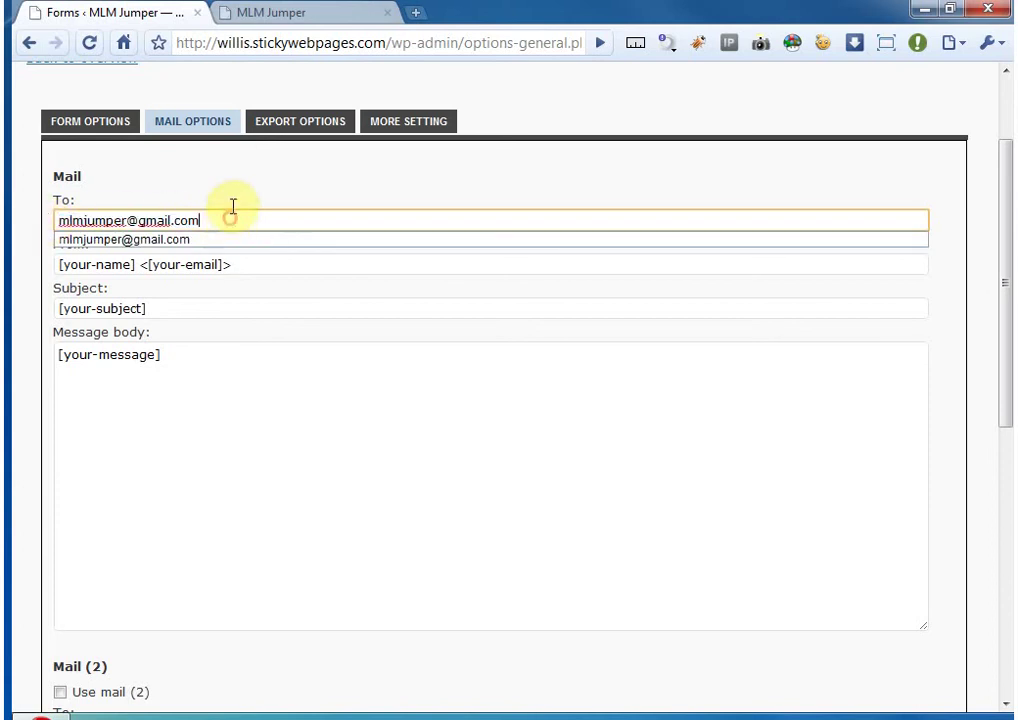
left_click(221, 219)
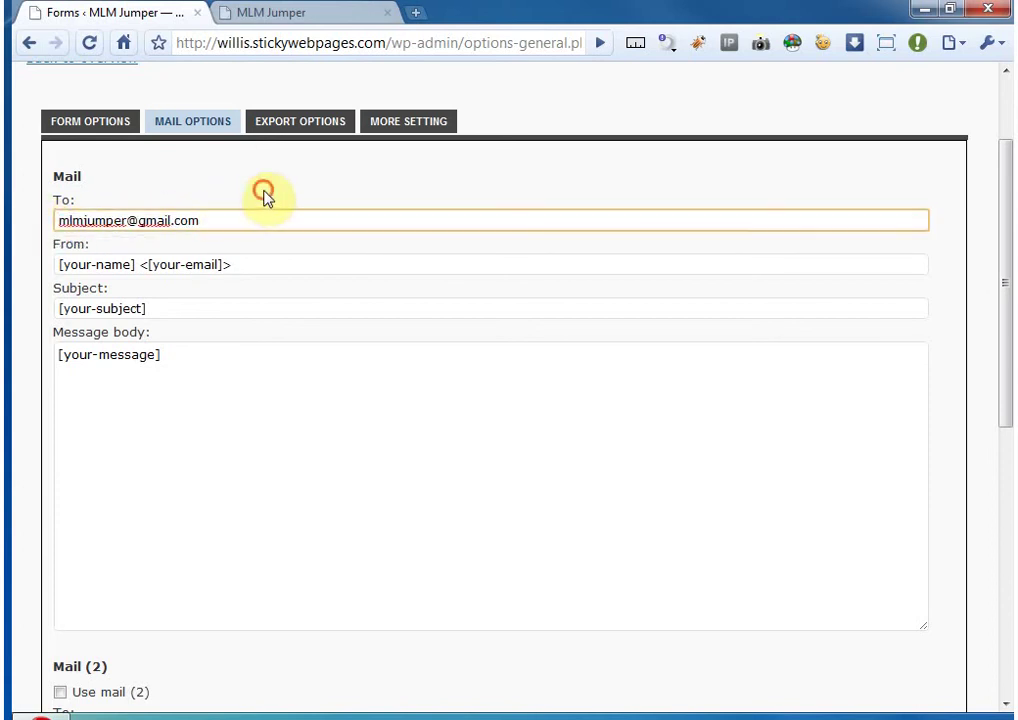
left_click(261, 197)
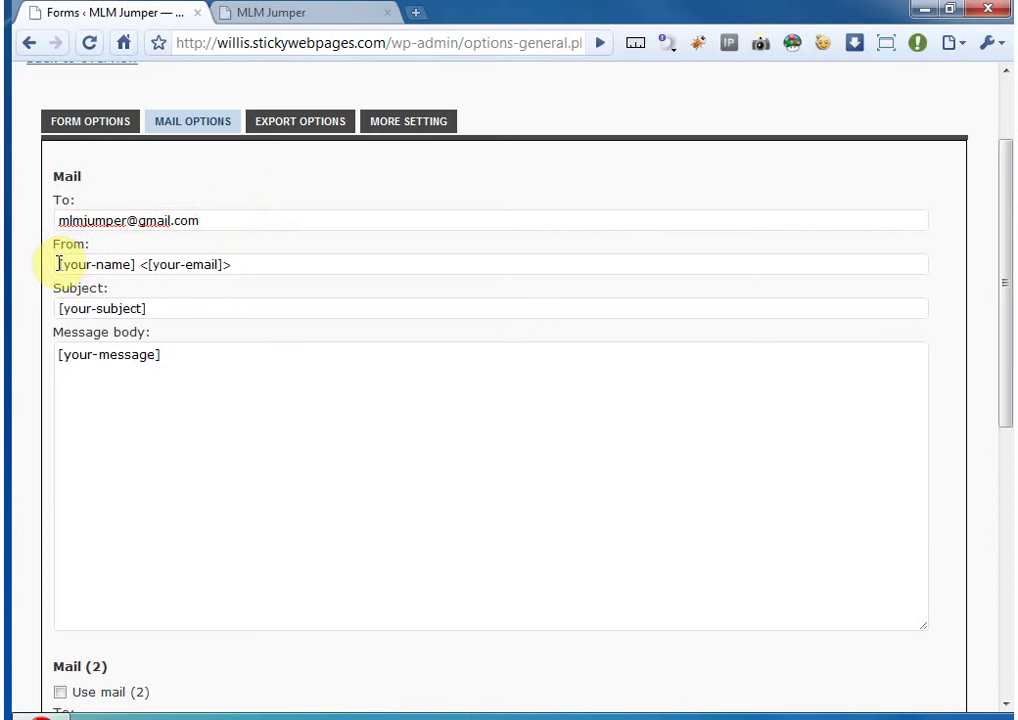
left_click_drag(59, 264, 253, 263)
key("ctrl+c")
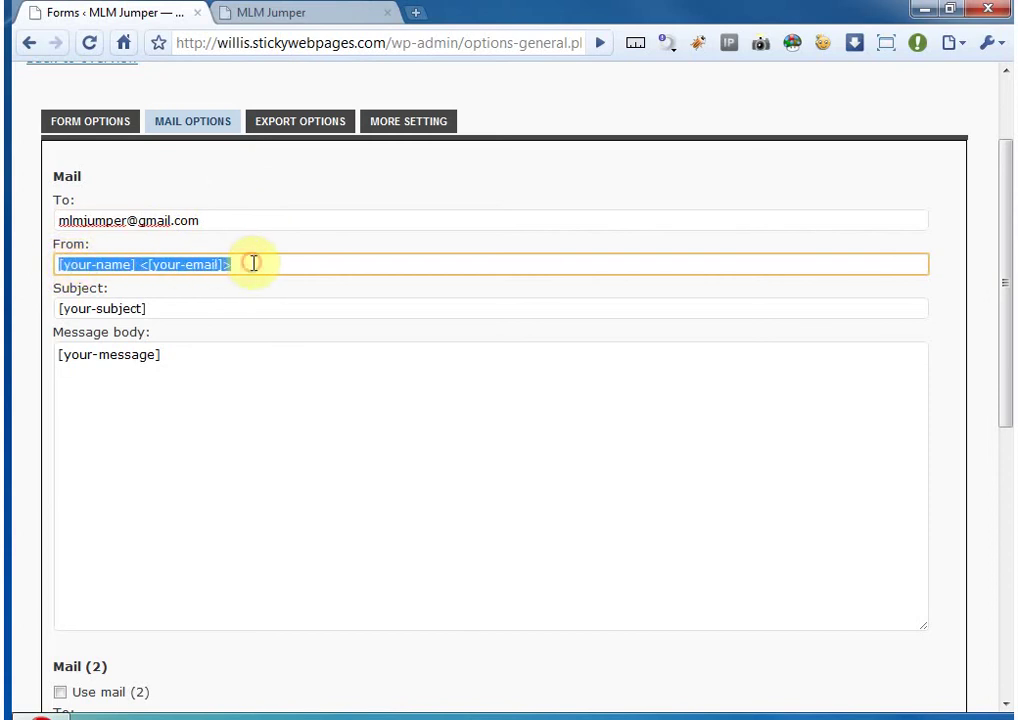
key("BackSpace")
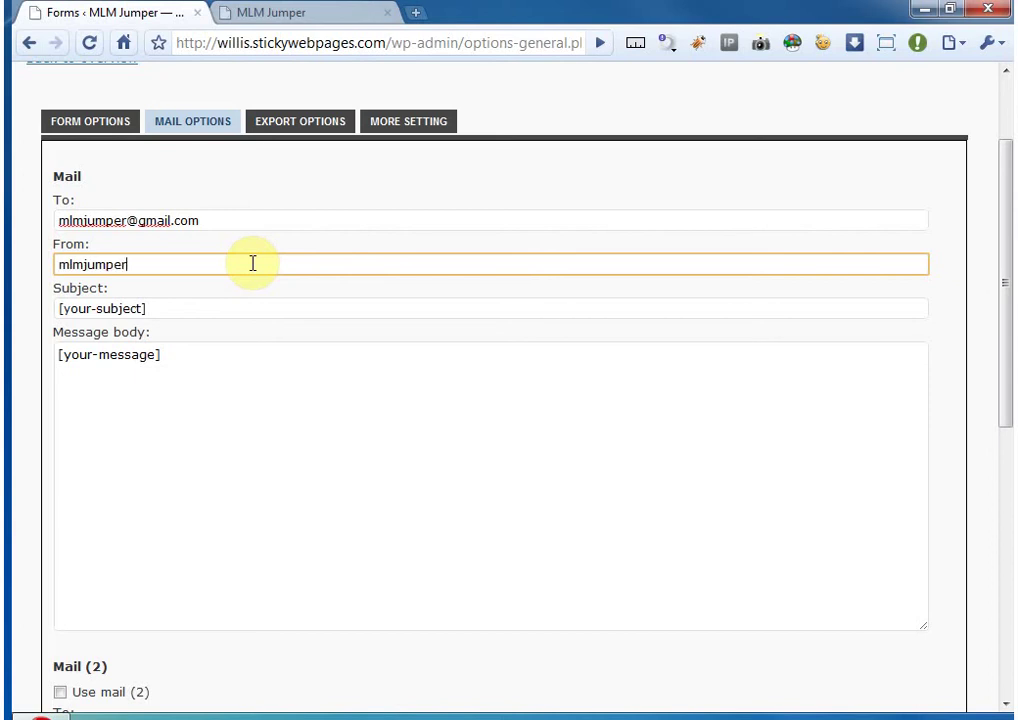
key("ctrl+v")
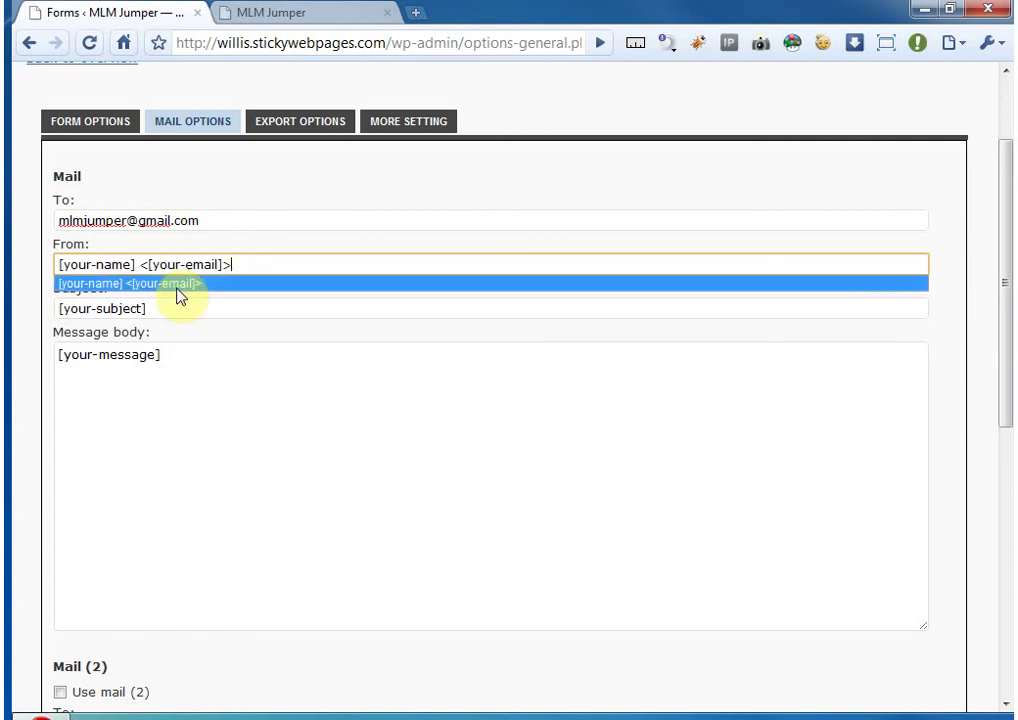
left_click_drag(135, 264, 54, 266)
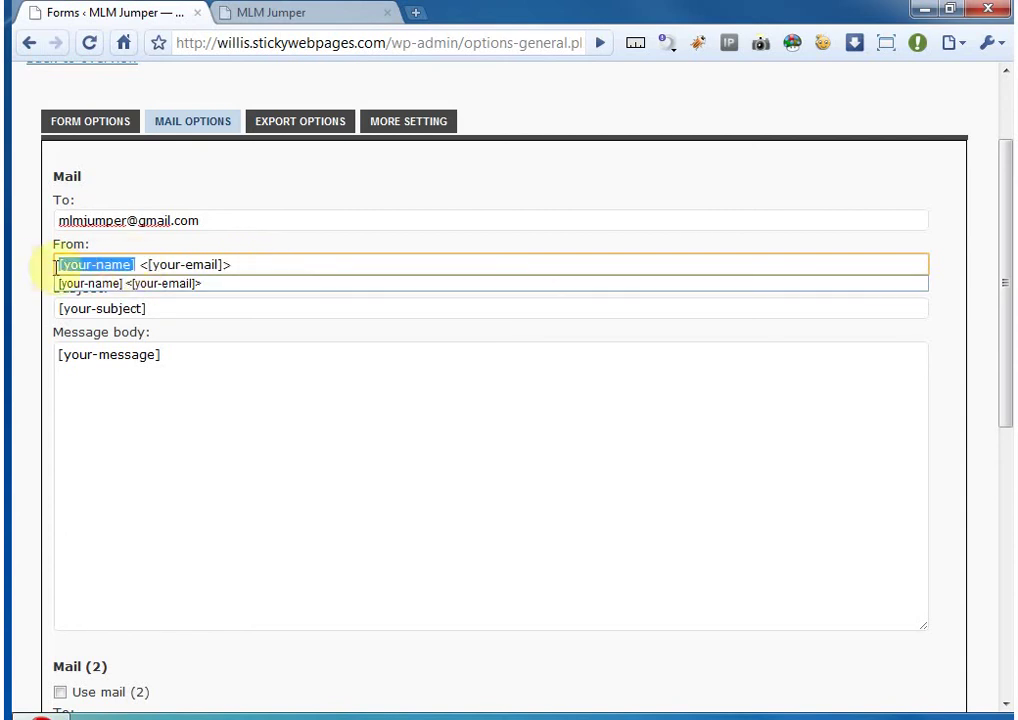
left_click(110, 264)
left_click(104, 129)
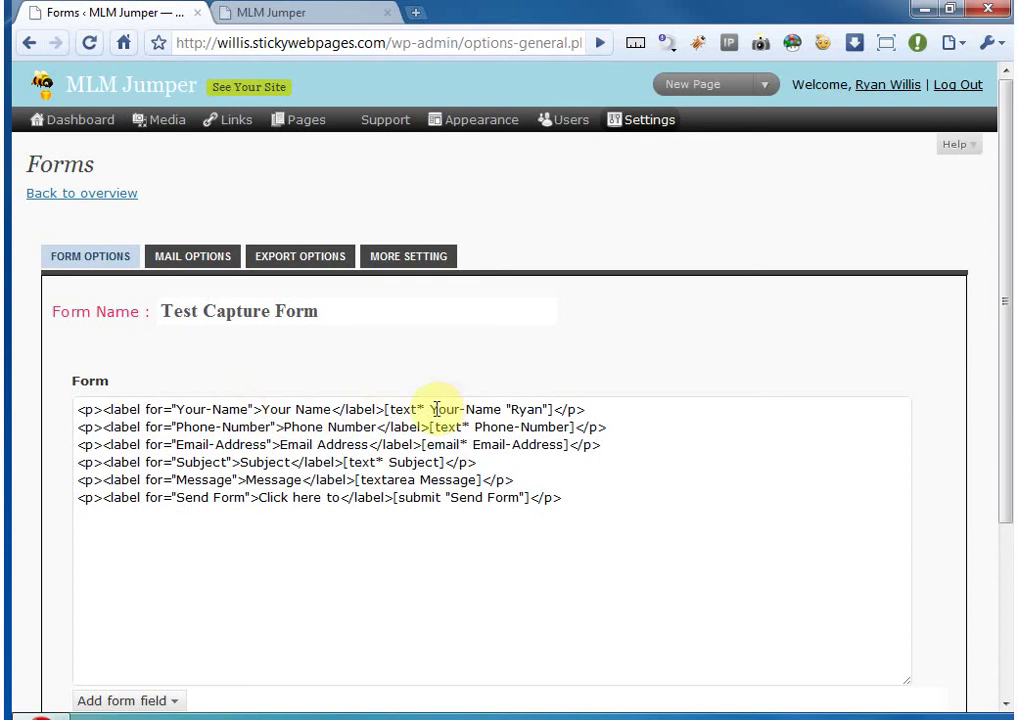
- Change the mail From field to [Your-Name] <[Email-Address]> using the form's field names
left_click_drag(431, 409, 499, 409)
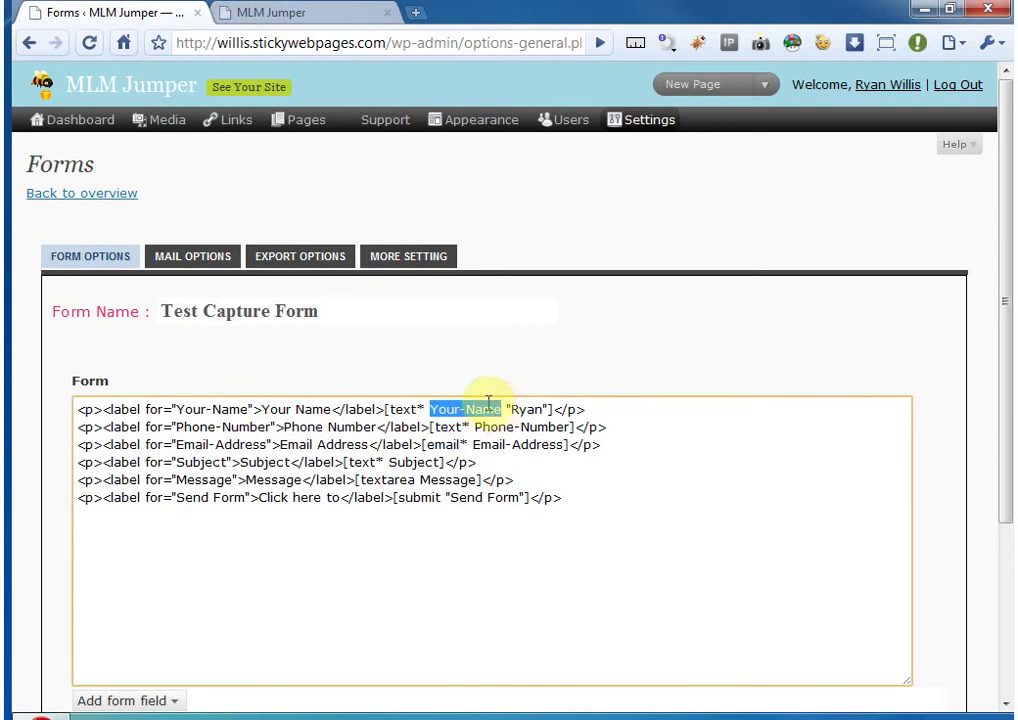
left_click(178, 256)
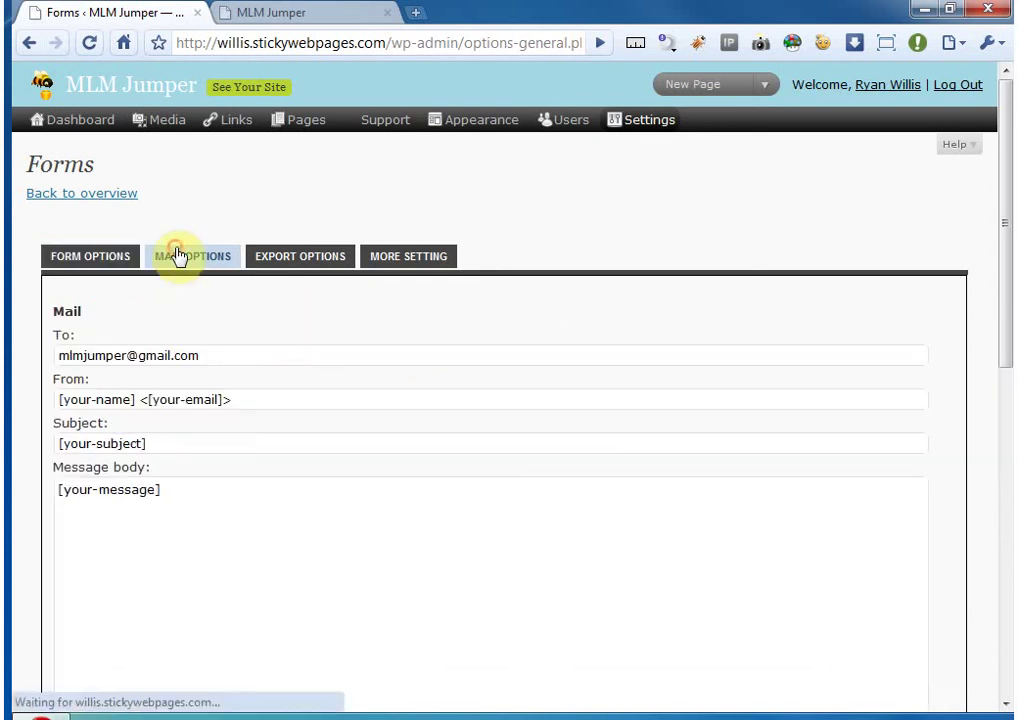
double_click(107, 399)
type("Your-Name")
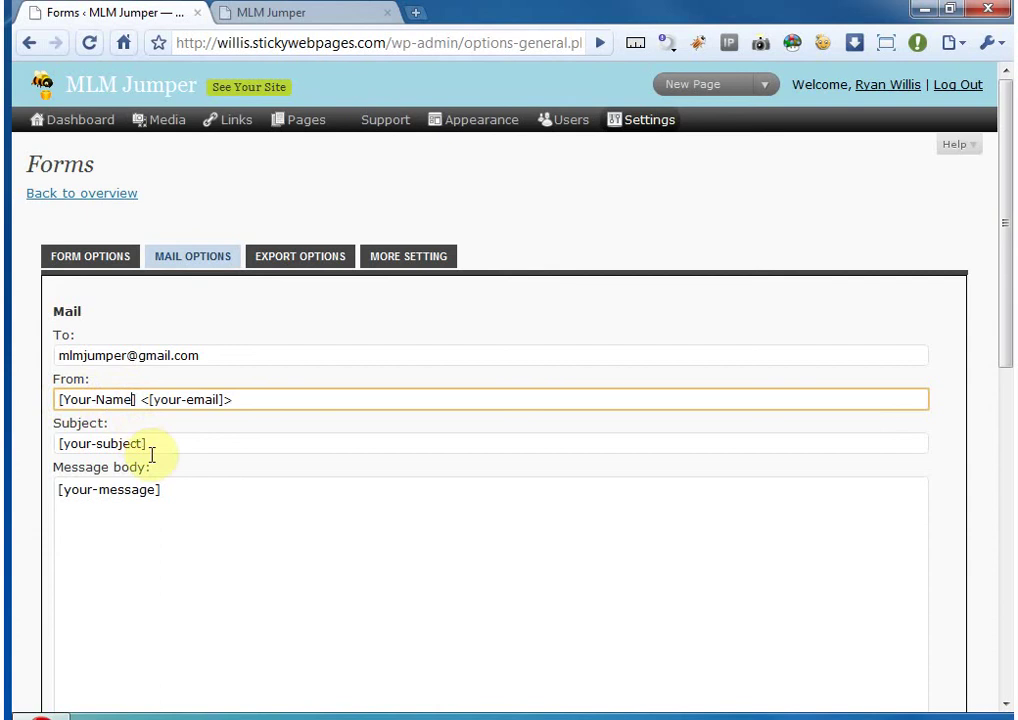
left_click_drag(152, 399, 217, 399)
type("Email")
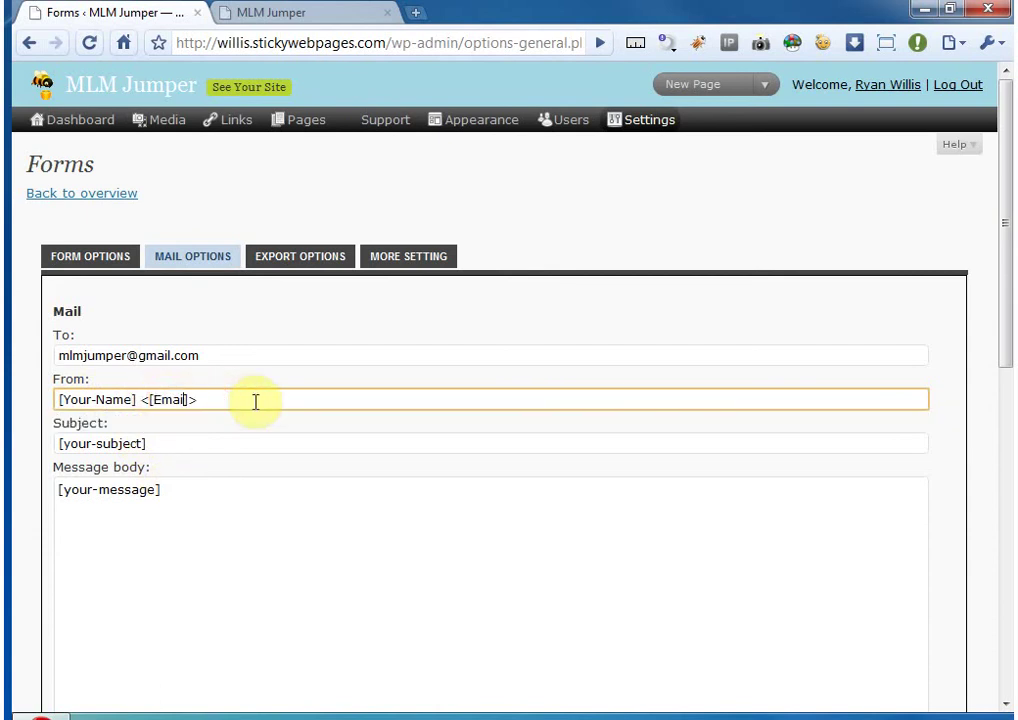
type("-Address")
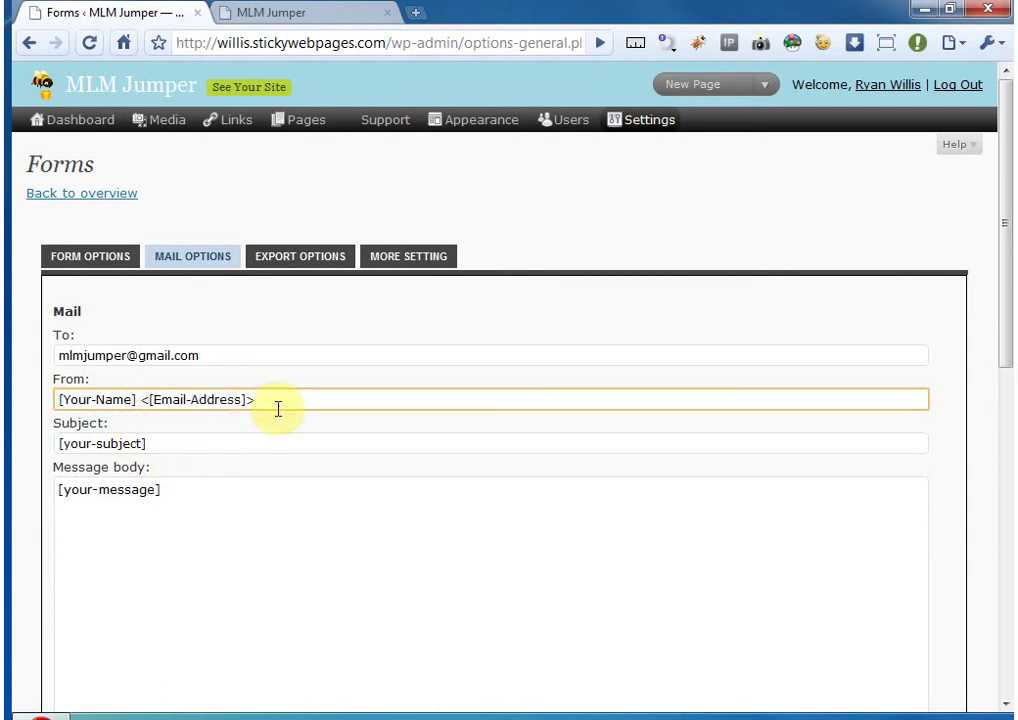
left_click(182, 444)
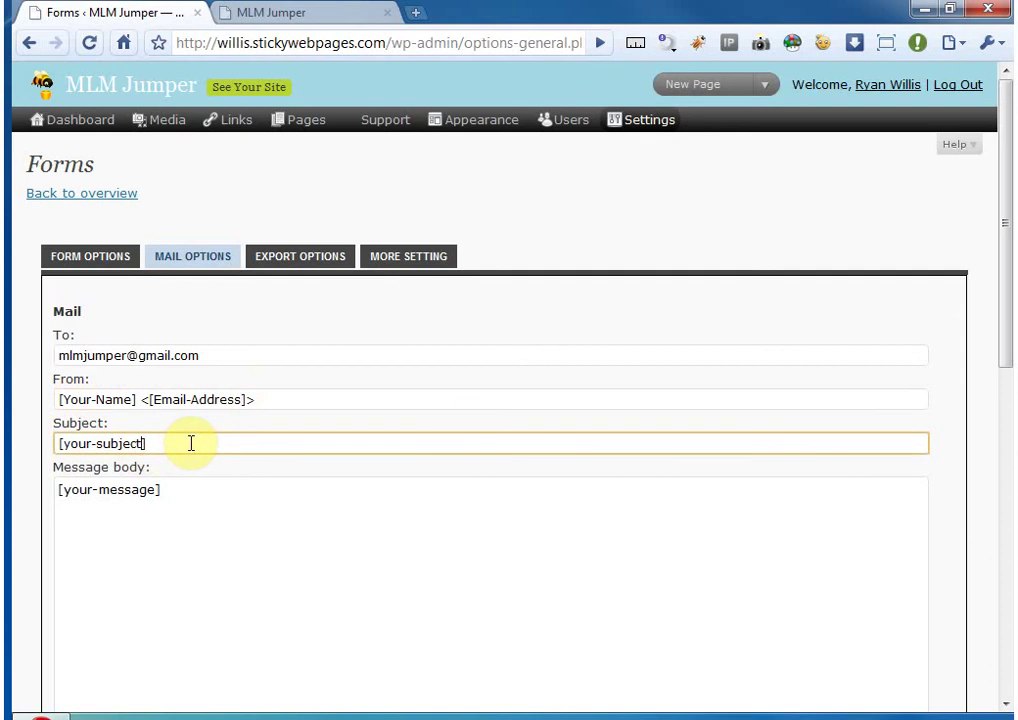
- Change the mail subject tag from [your-subject] to [Subject]
scroll(38, 457, "down", 1)
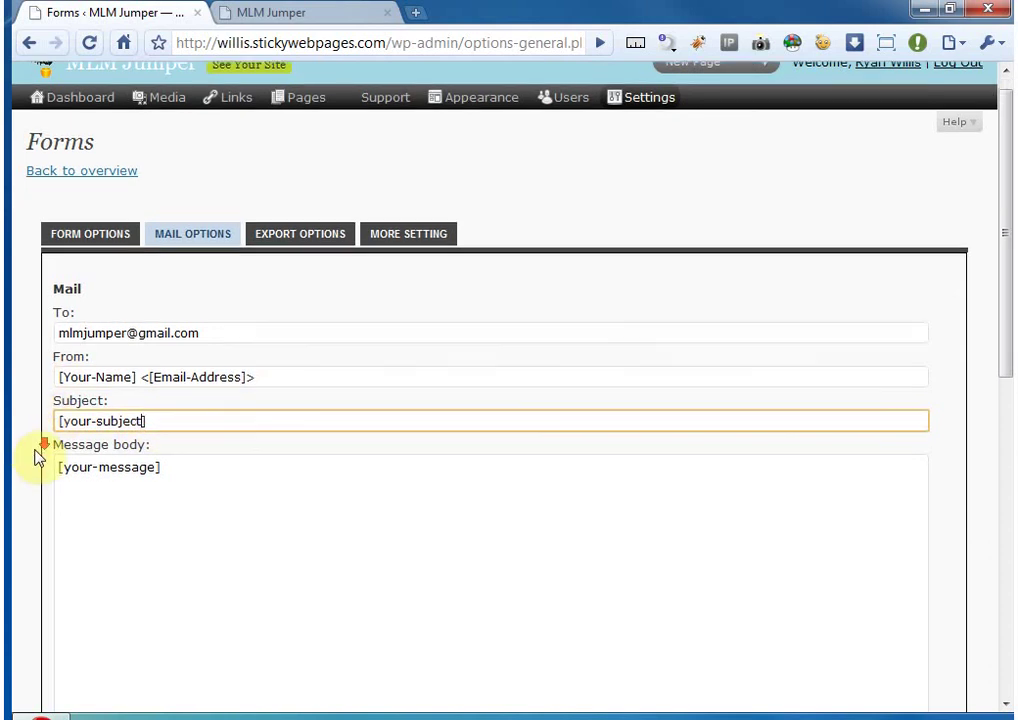
scroll(38, 457, "down", 4)
left_click(93, 331)
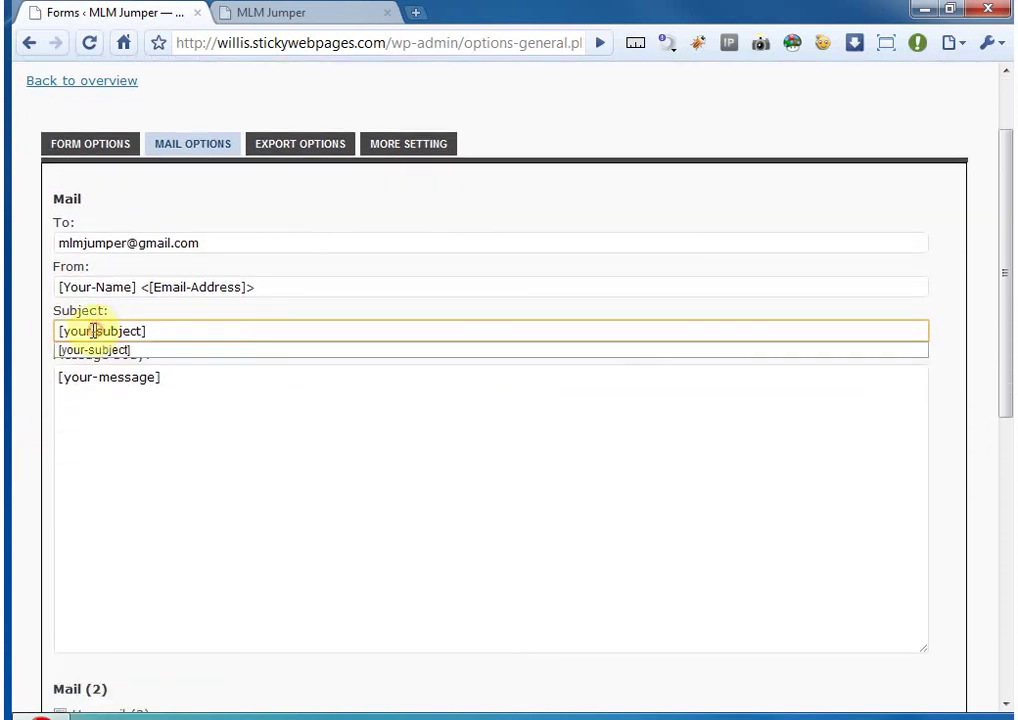
left_click_drag(93, 331, 63, 331)
key("Delete")
key("Delete")
type("S")
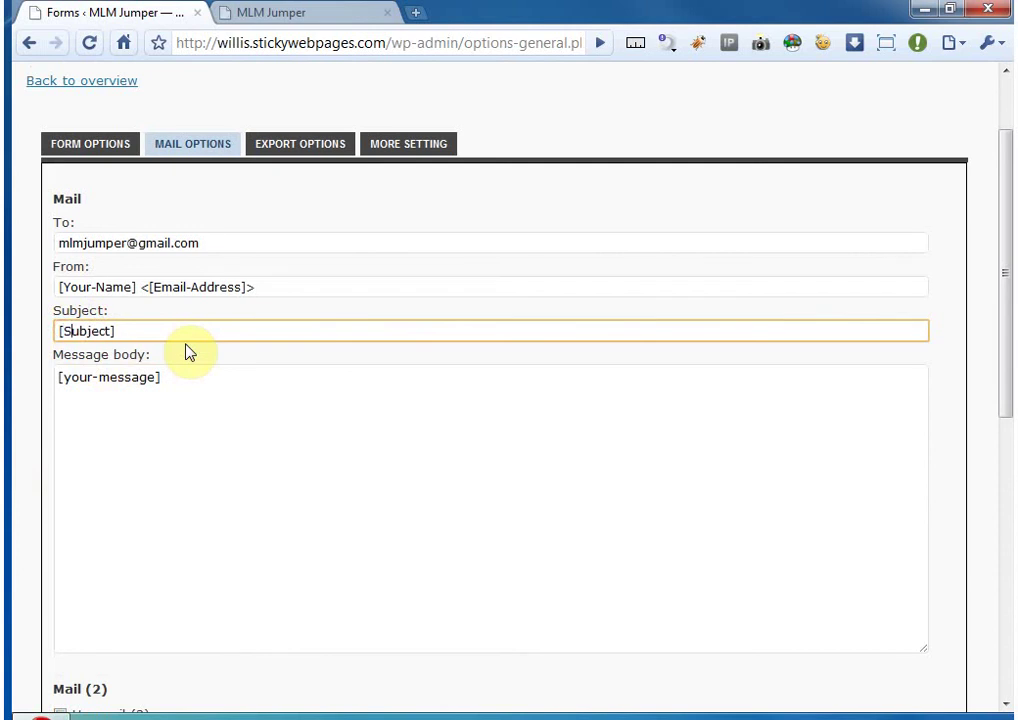
- Change the body tag to [Message] and add a [Phone] line above it
left_click(70, 376)
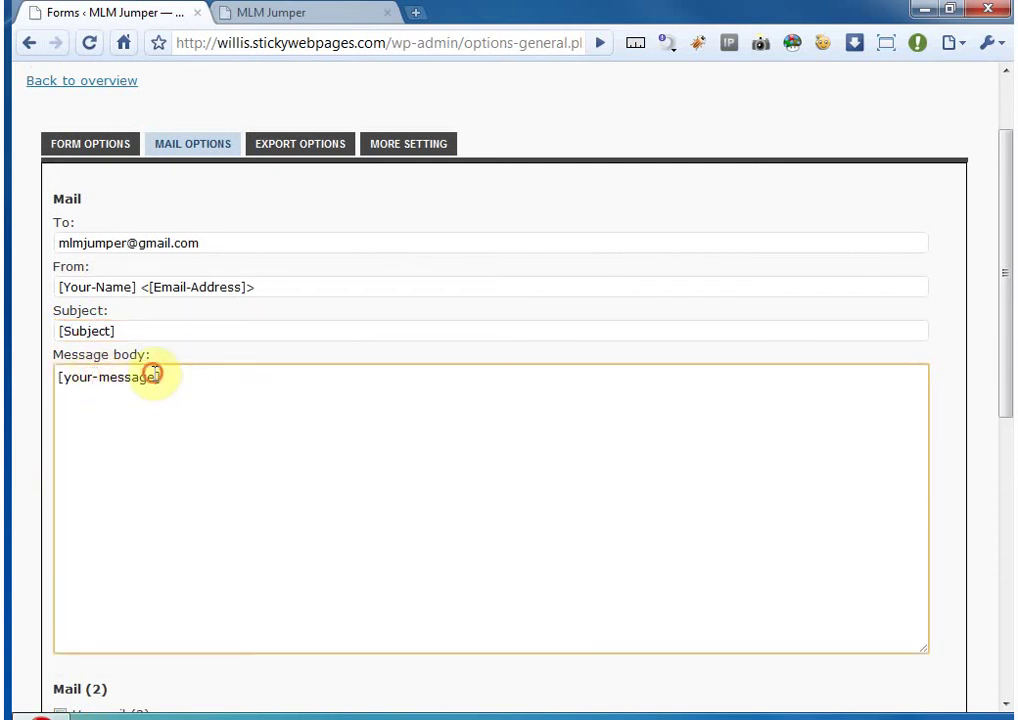
left_click_drag(156, 377, 66, 380)
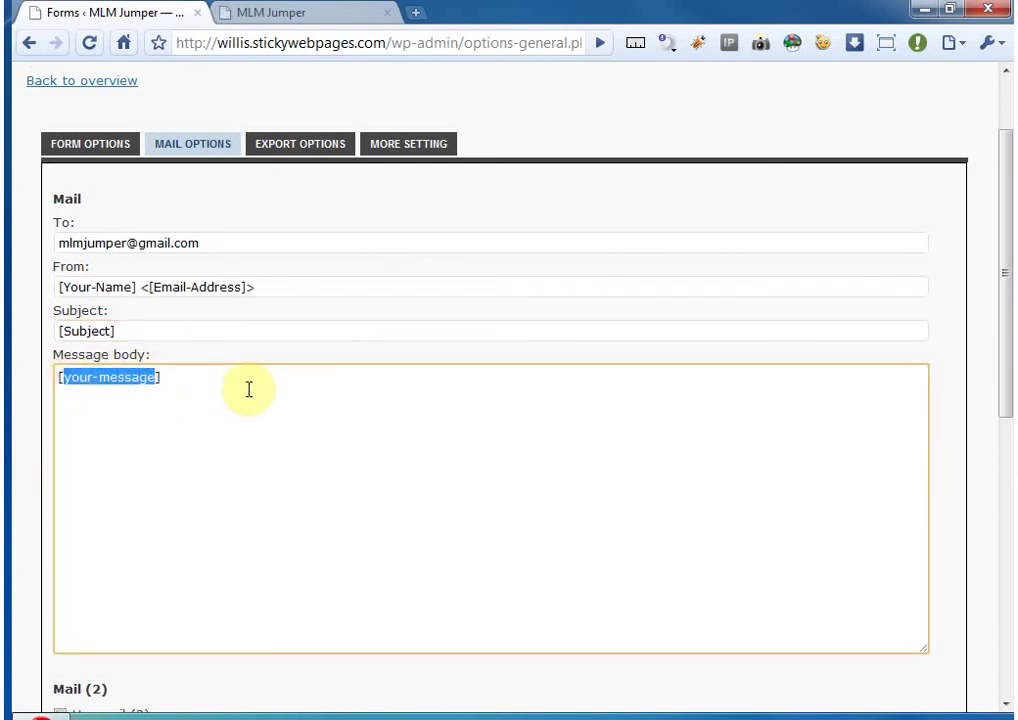
type("Message")
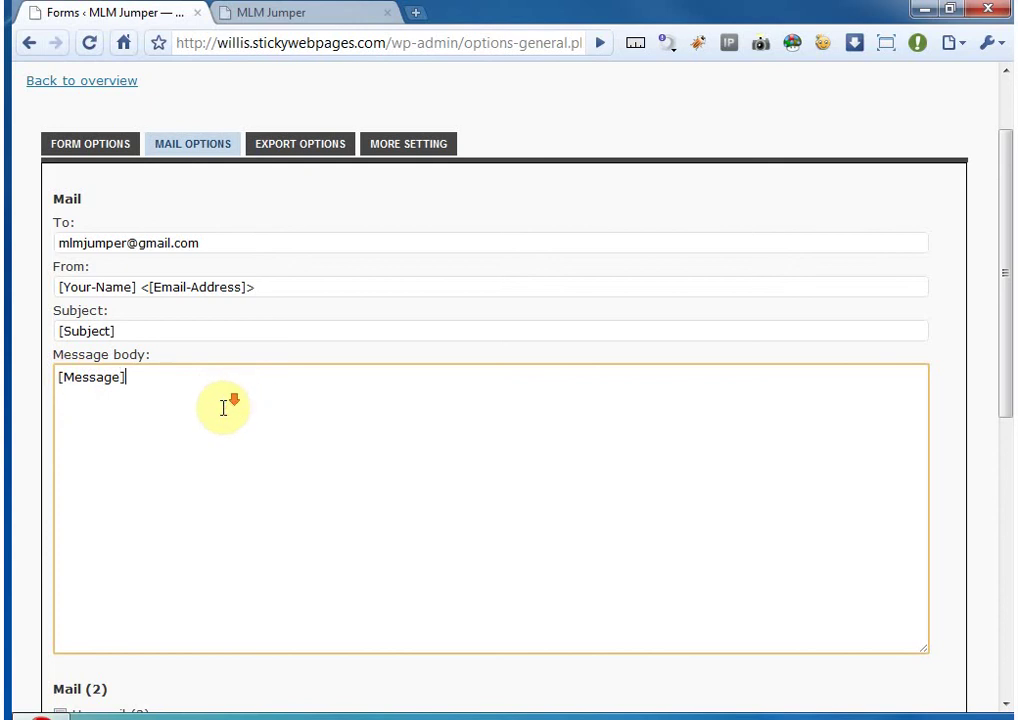
scroll(211, 425, "down", 3)
scroll(136, 398, "up", 3)
left_click(57, 422)
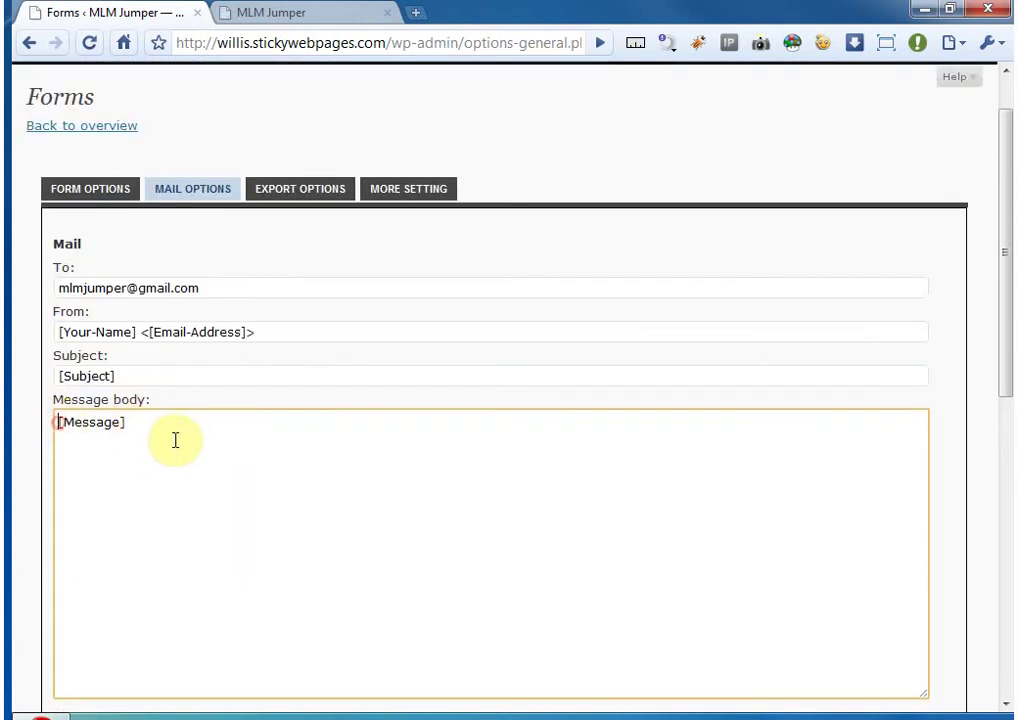
key("Return")
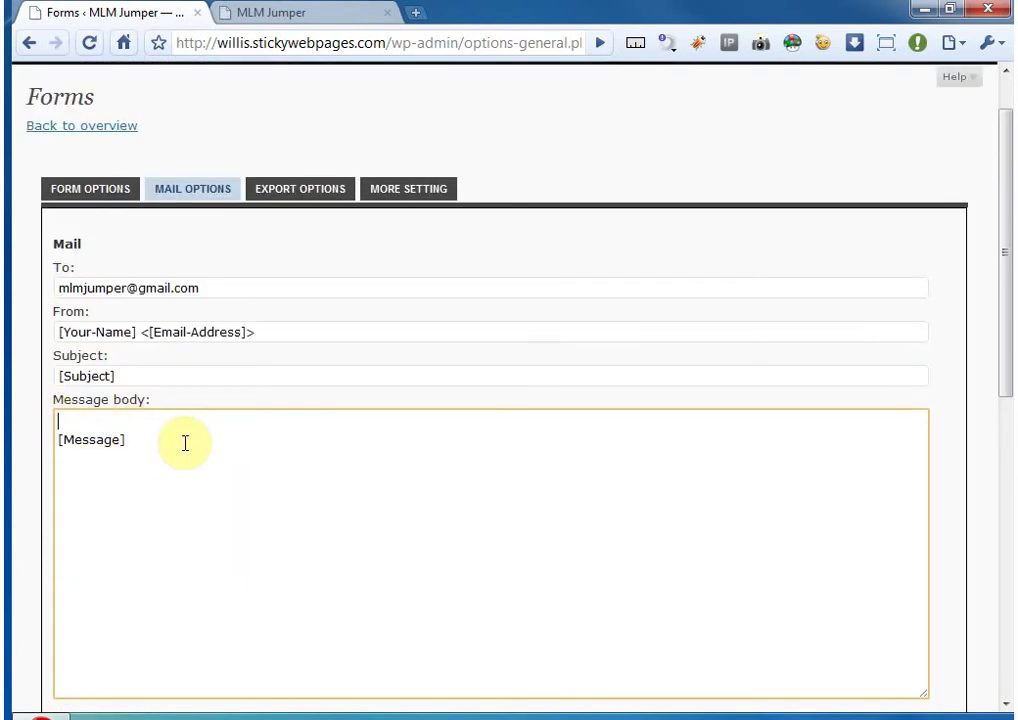
type("[Phone]")
left_click(102, 190)
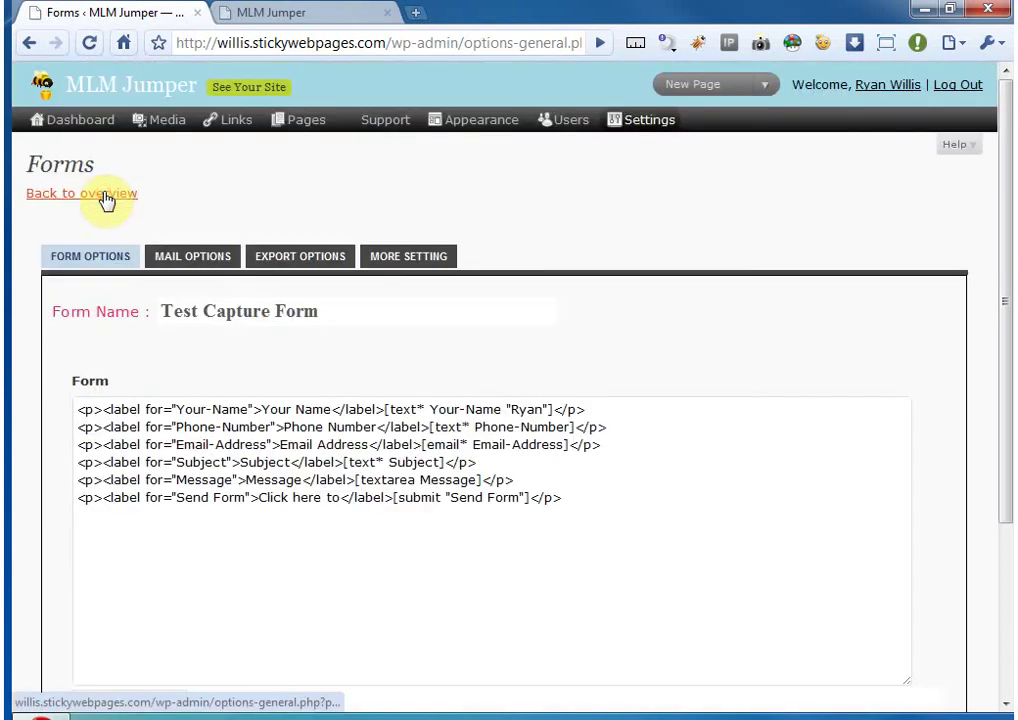
- Copy Phone-Number from the form code and make the body read 'Phone: [Phone-Number]' and 'Message: [Message]'
left_click(473, 424)
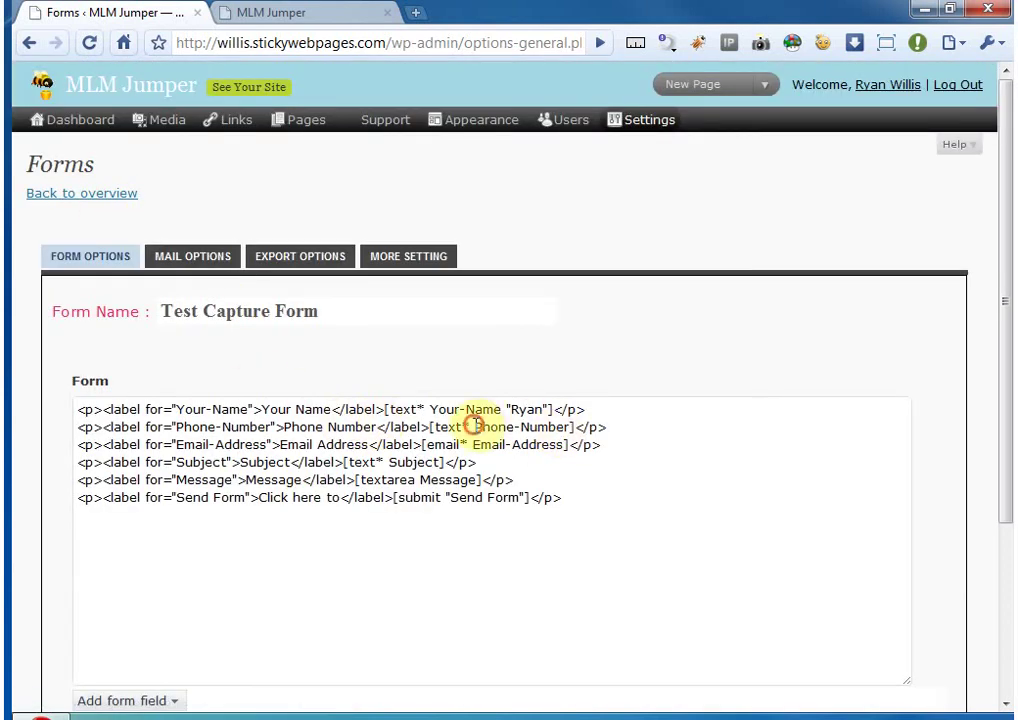
left_click_drag(473, 424, 570, 427)
key("ctrl+c")
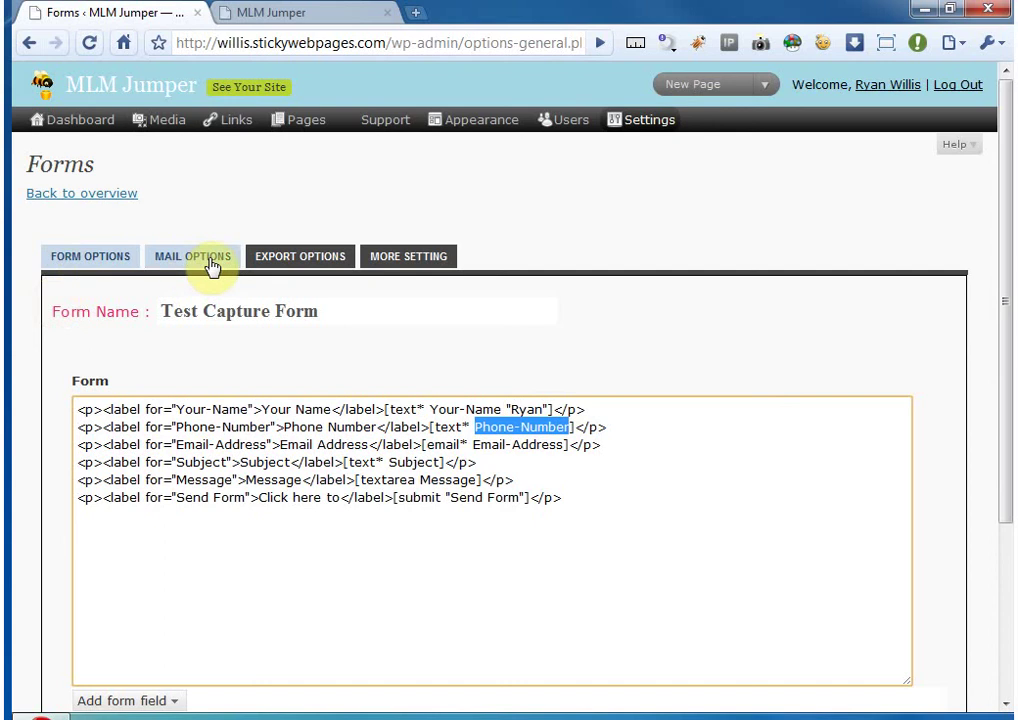
left_click(210, 265)
double_click(78, 489)
key("ctrl+v")
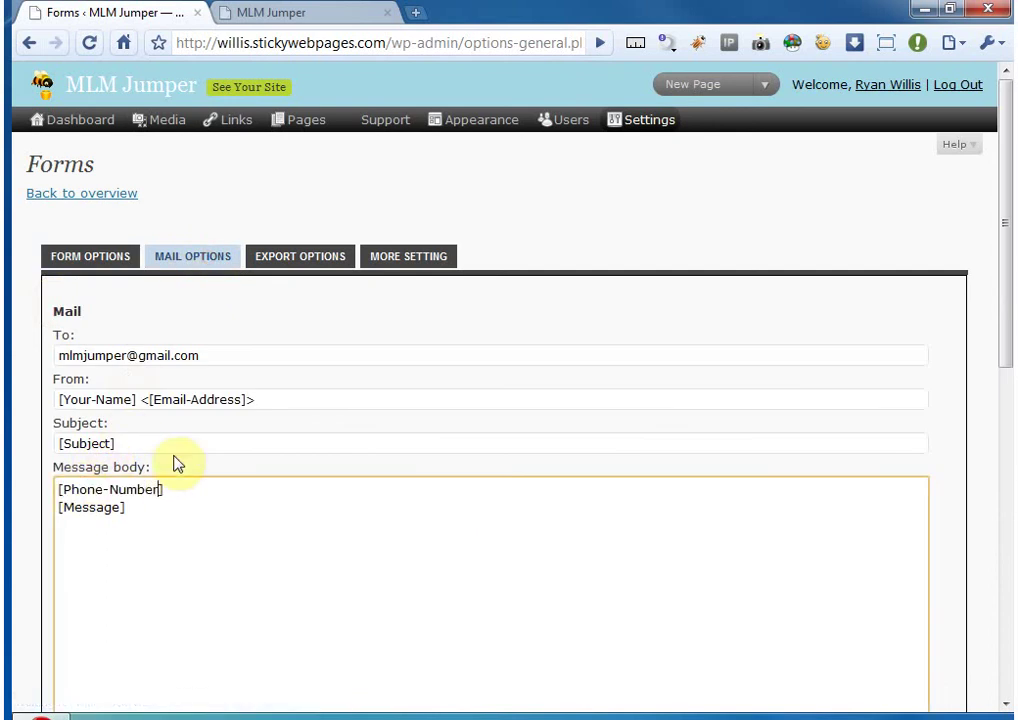
left_click(143, 505)
scroll(89, 457, "down", 2)
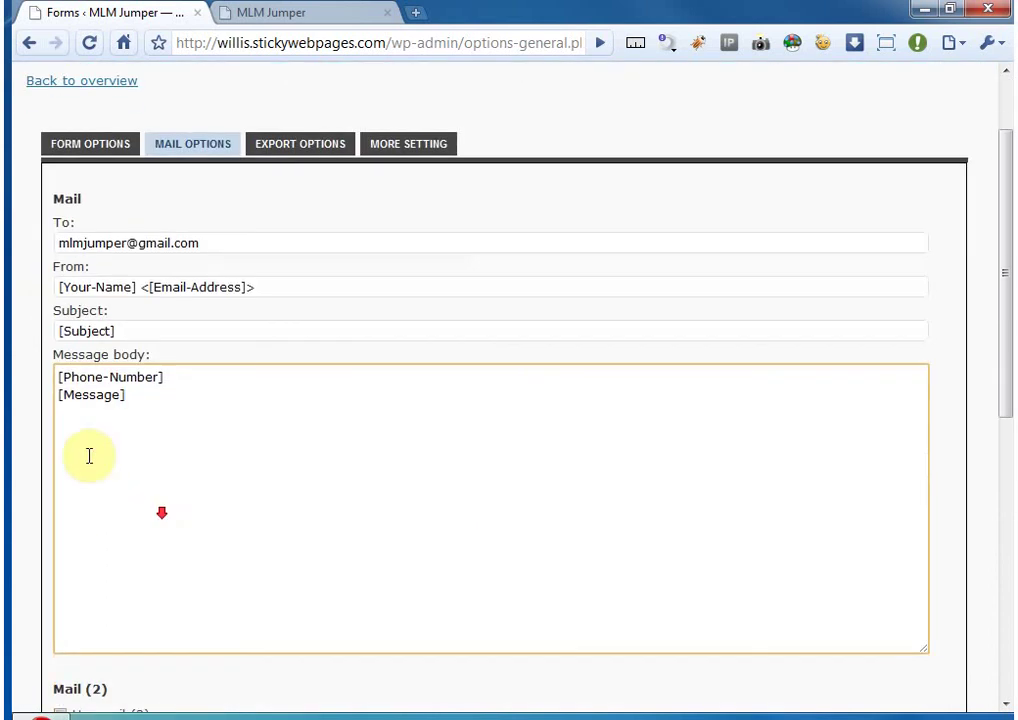
left_click(59, 376)
type("Phone")
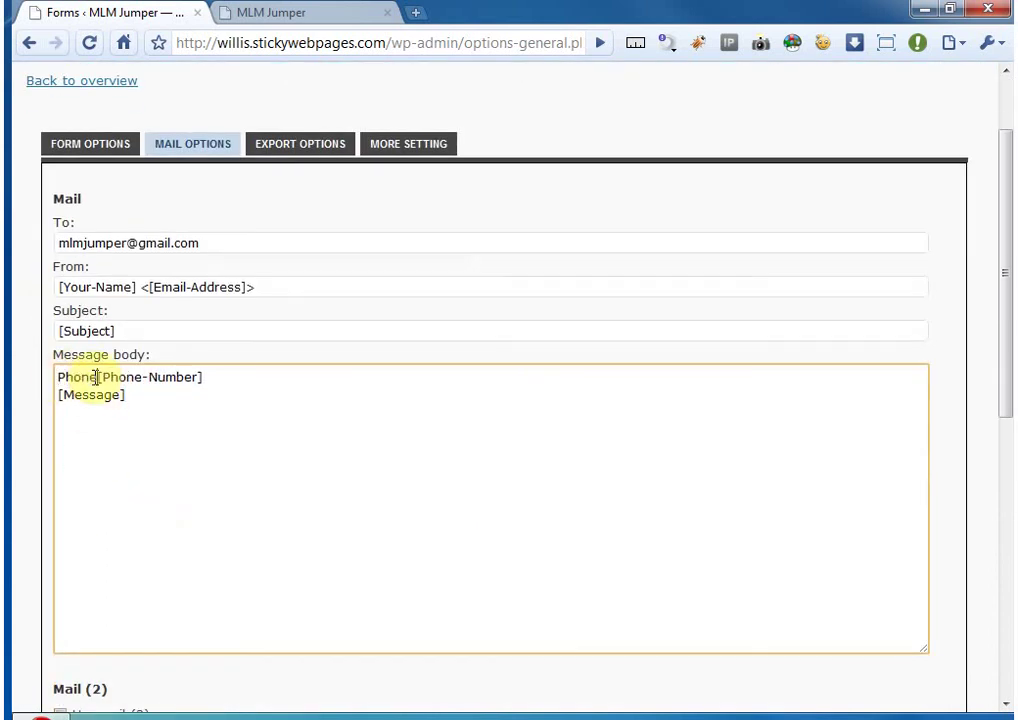
type(": [Phone-Number] ")
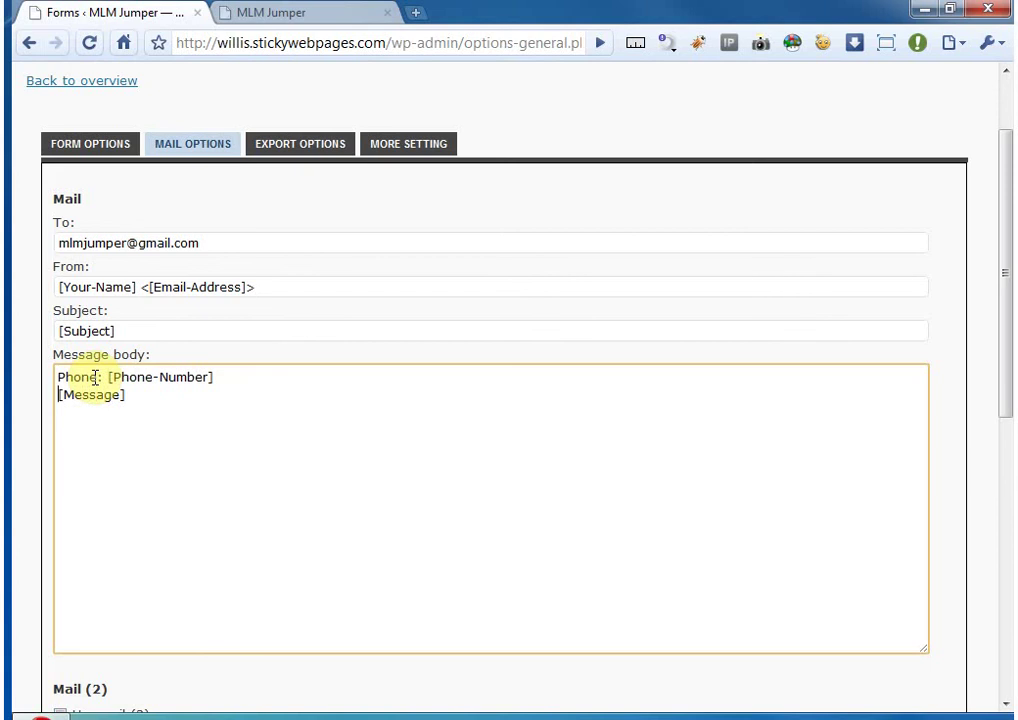
type("Message:")
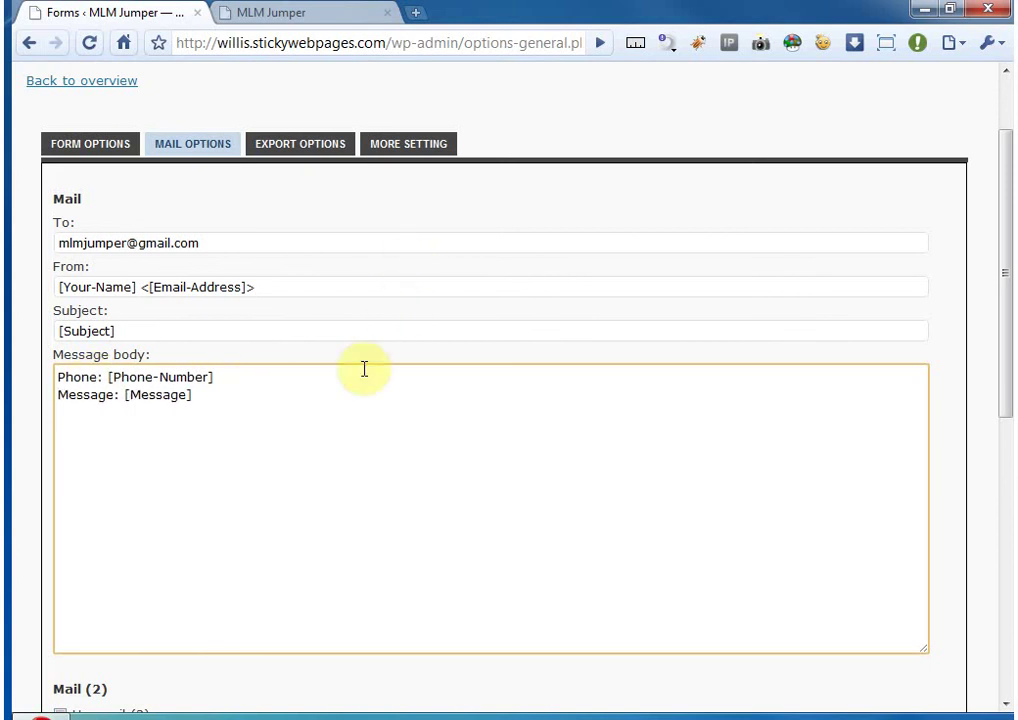
scroll(310, 391, "down", 1)
scroll(120, 365, "down", 2)
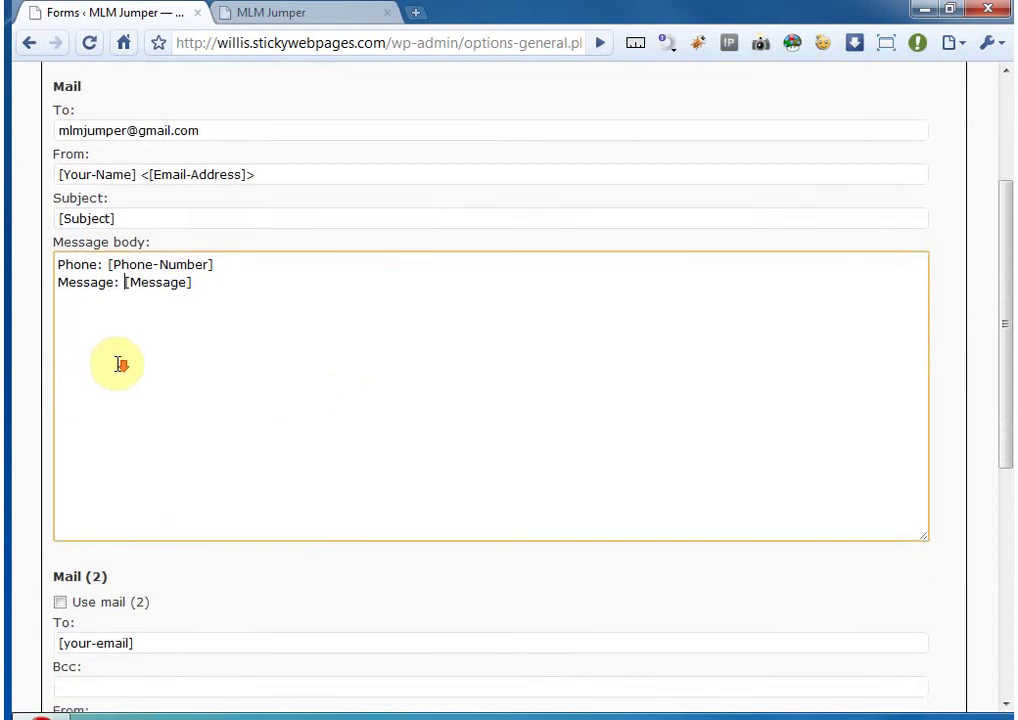
- Turn on Use mail (2) and select the tag in its To field
scroll(128, 369, "down", 3)
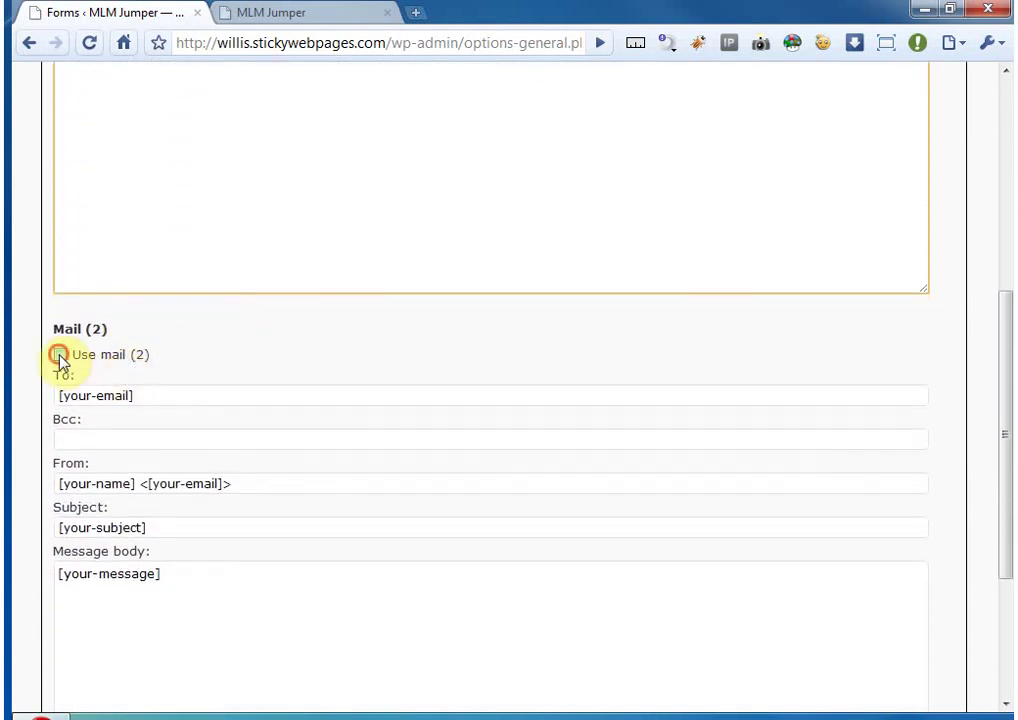
left_click(59, 355)
left_click_drag(148, 393, 55, 394)
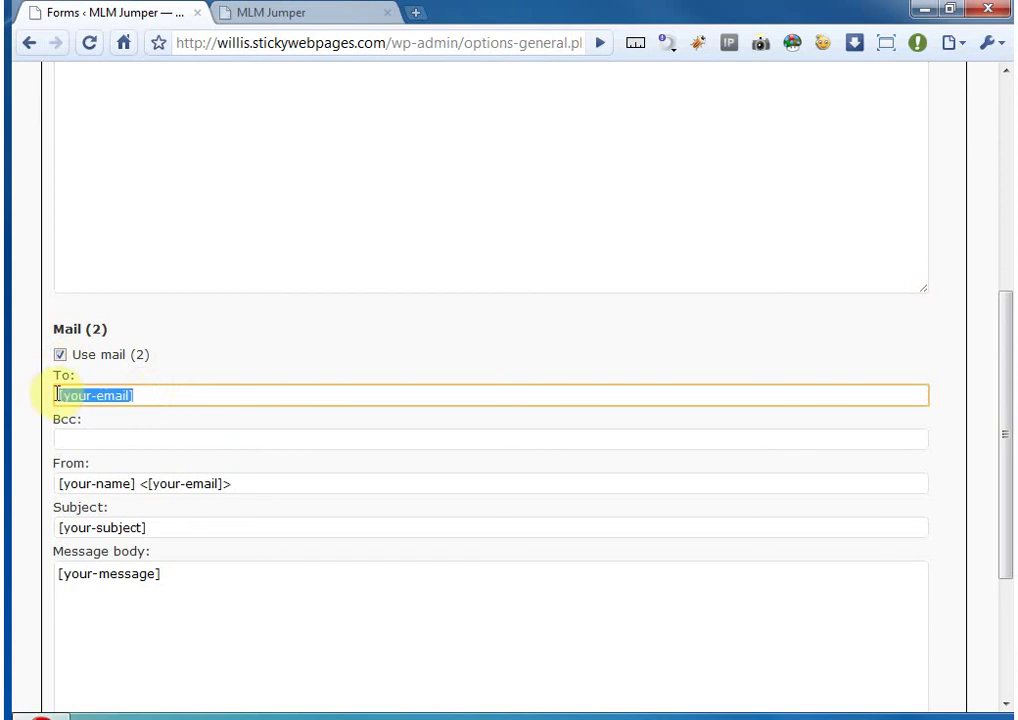
left_click(57, 394)
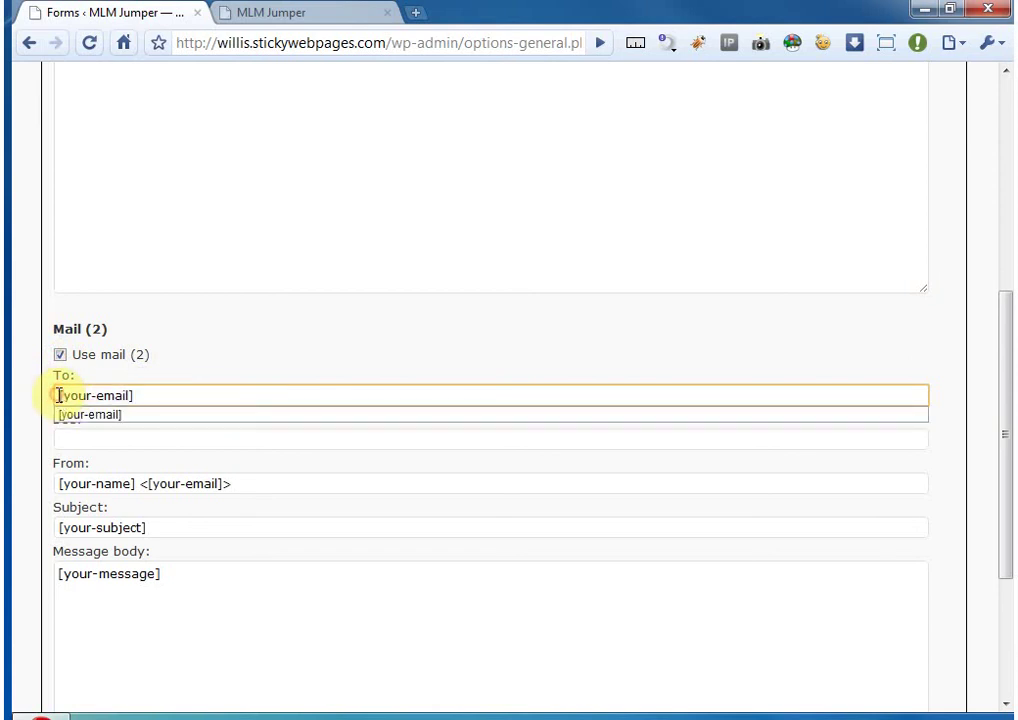
left_click_drag(57, 394, 165, 395)
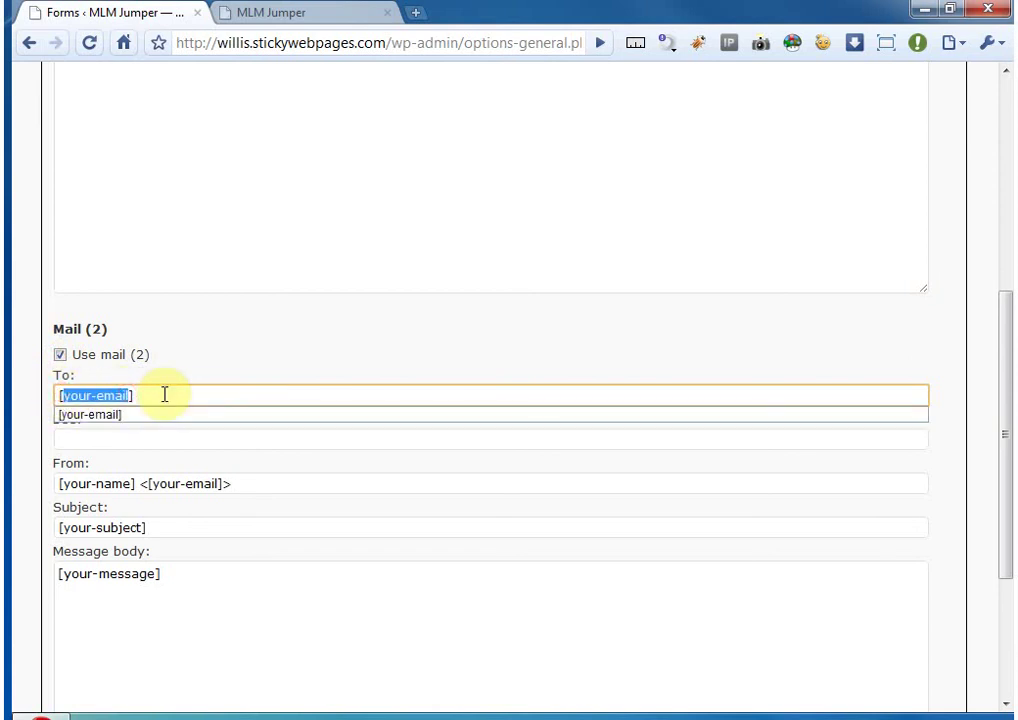
- Replace the Mail (2) To field with [Email-Address]
type("[Em")
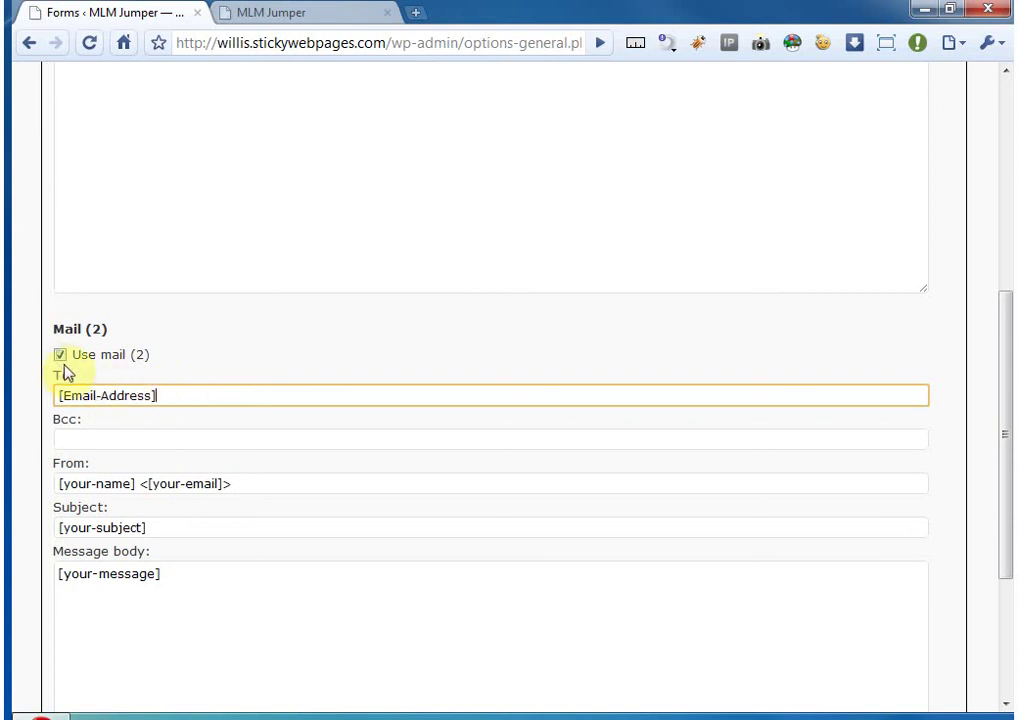
left_click(204, 393)
left_click_drag(183, 393, 40, 397)
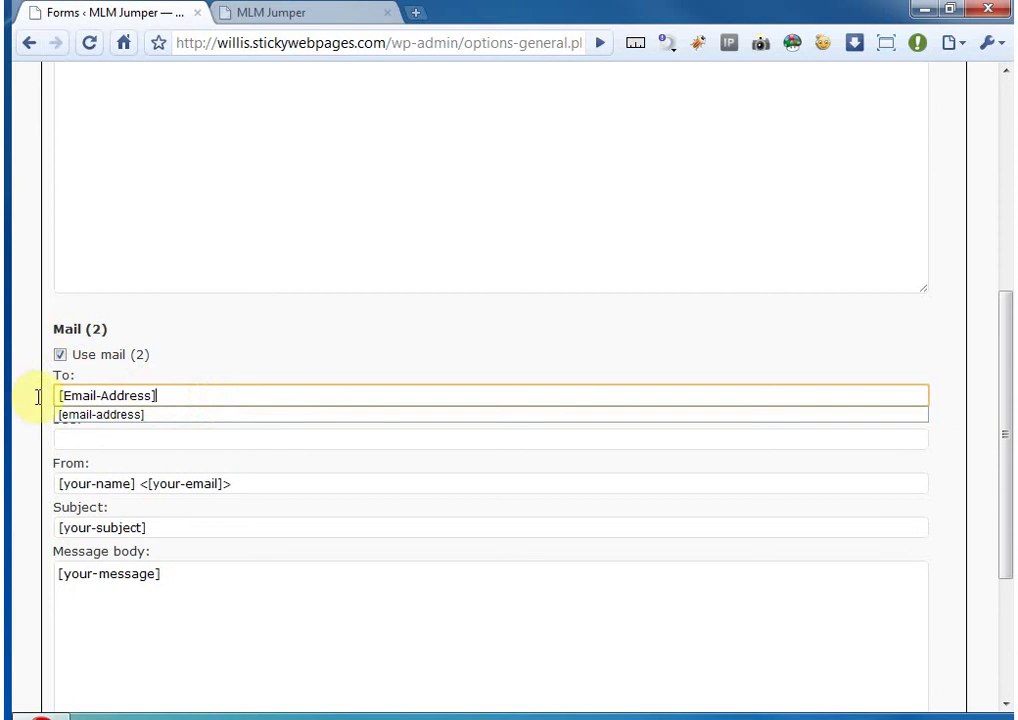
left_click(192, 389)
left_click(198, 368)
scroll(198, 370, "up", 1)
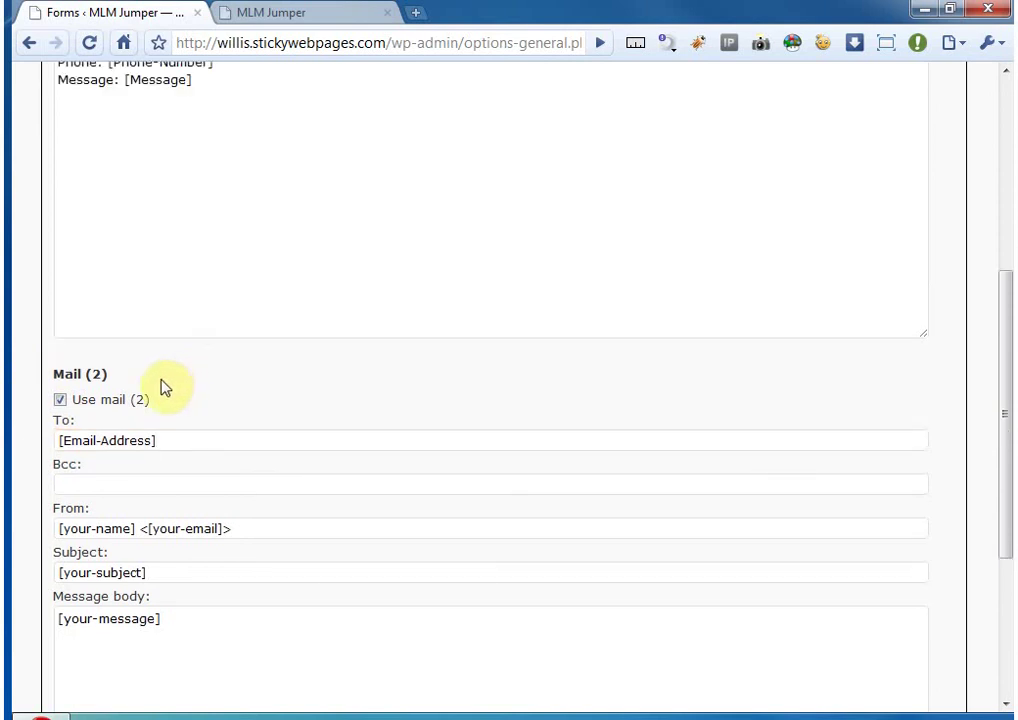
left_click(60, 399)
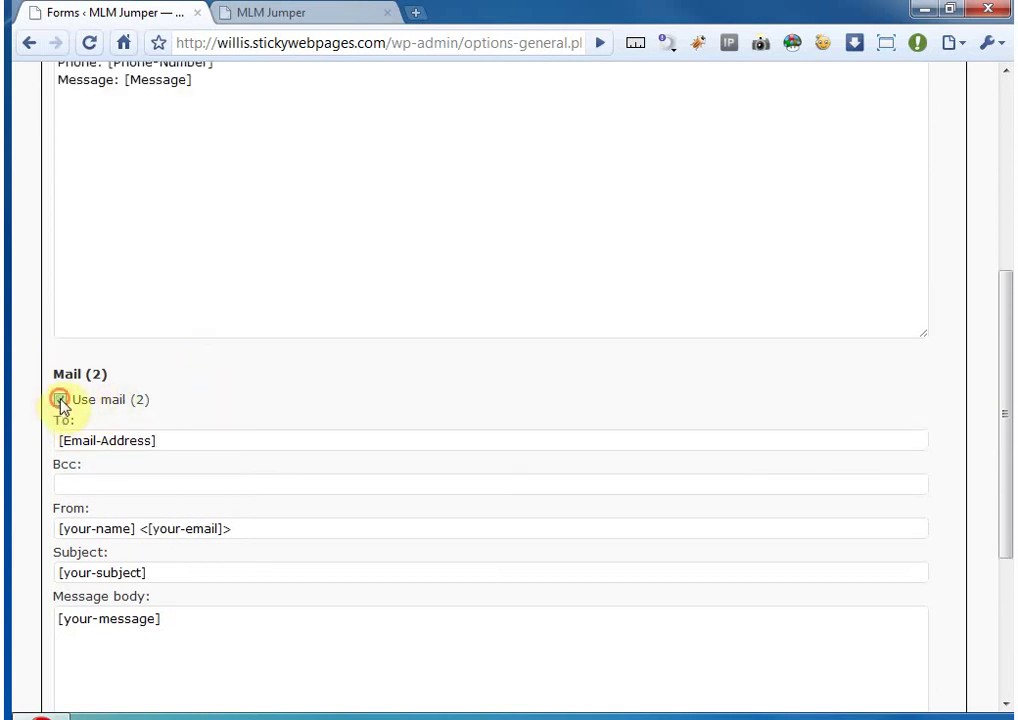